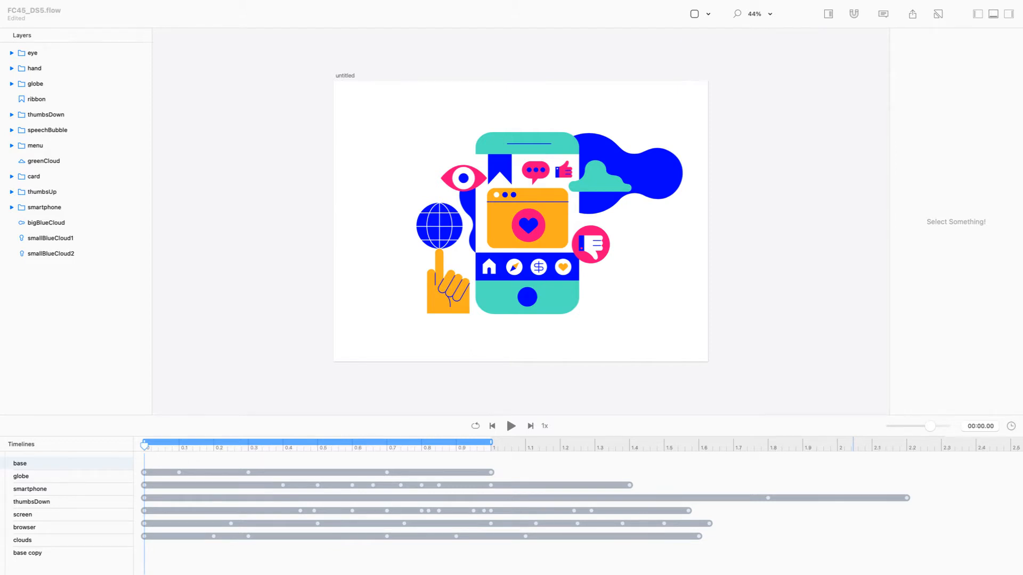
{"action": "key", "text": "super+Tab"}
{"action": "key", "text": "super+Tab"}
{"action": "key", "text": "super+Tab"}
{"action": "left_click", "coordinate": [162, 281]}
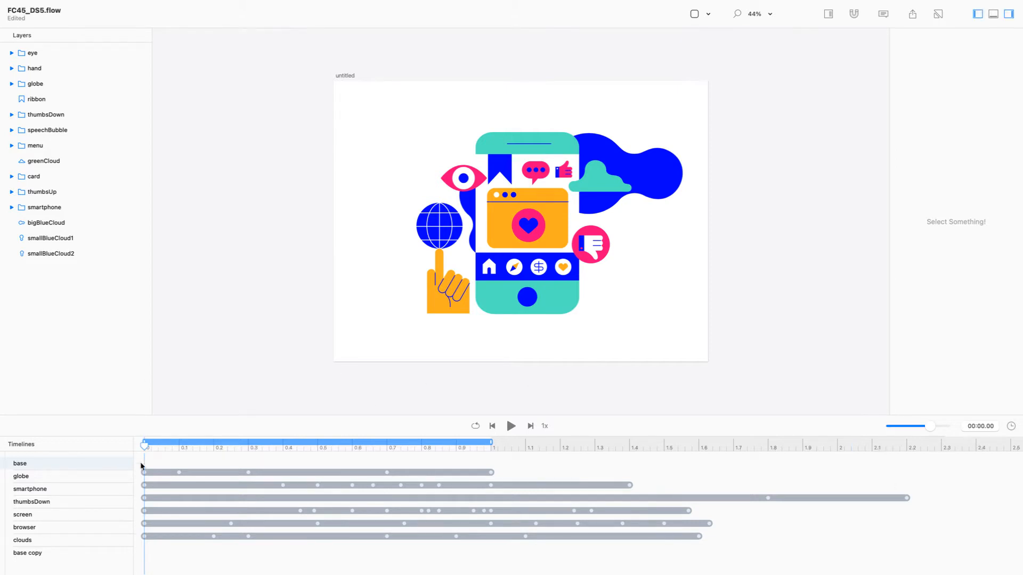
Rename the "base copy" timeline to "eye".
{"action": "left_click", "coordinate": [61, 553]}
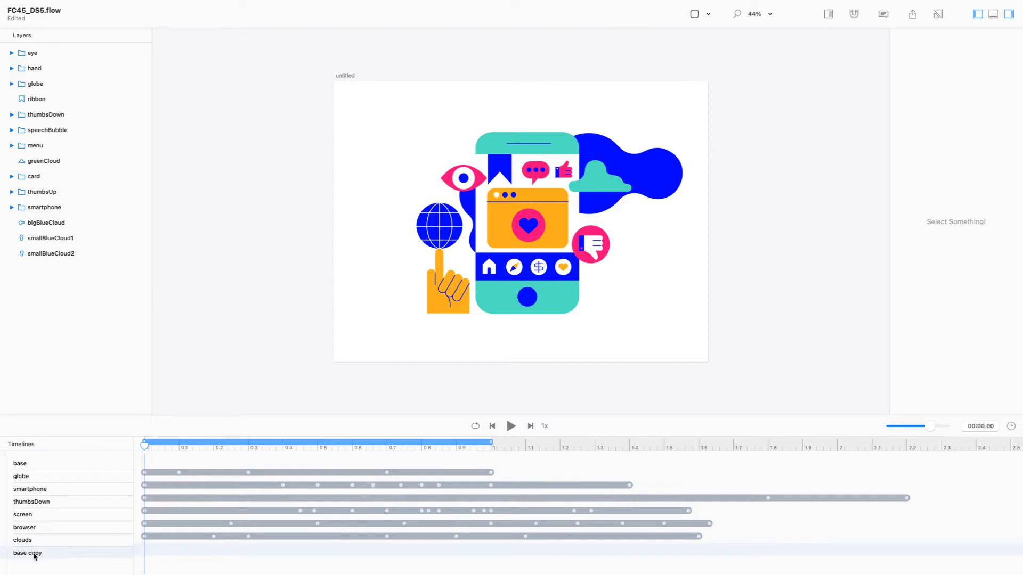
{"action": "double_click", "coordinate": [35, 555]}
{"action": "type", "text": "eye"}
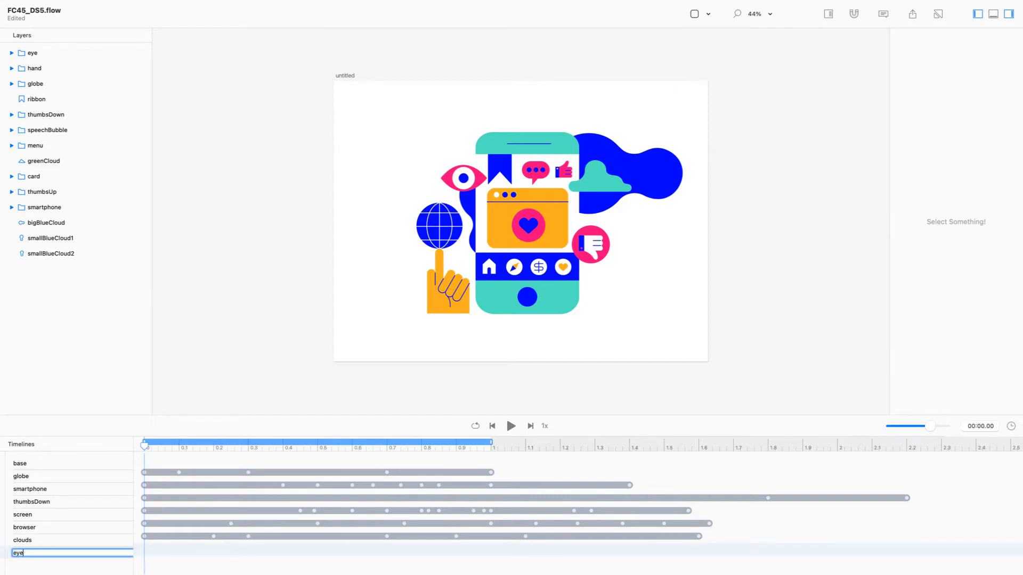
{"action": "key", "text": "Return"}
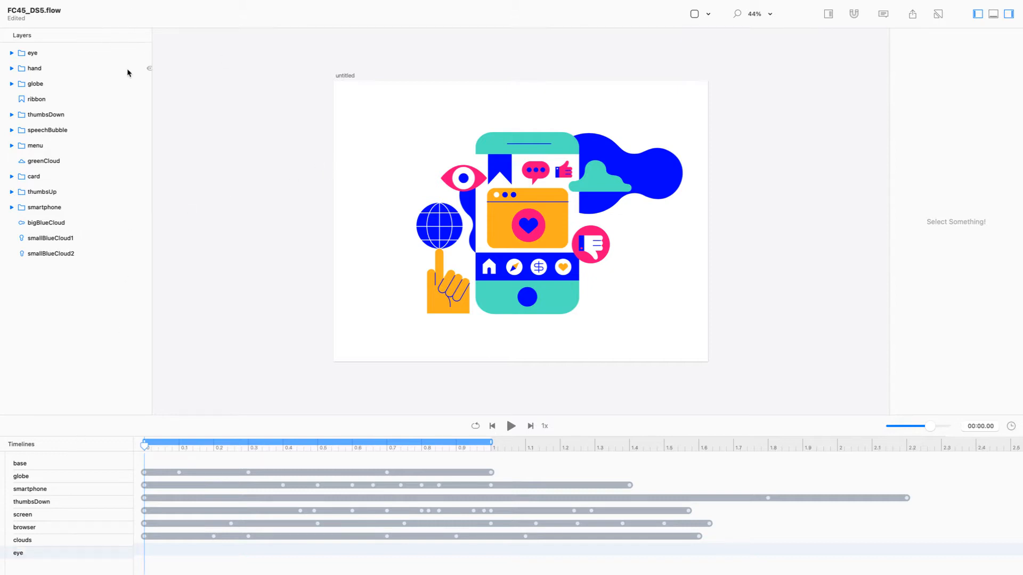
Hide the hand, globe, card, thumbsDown, ribbon, speechBubble, greenCloud, bigBlueCloud and thumbsUp layers.
{"action": "left_click", "coordinate": [149, 69]}
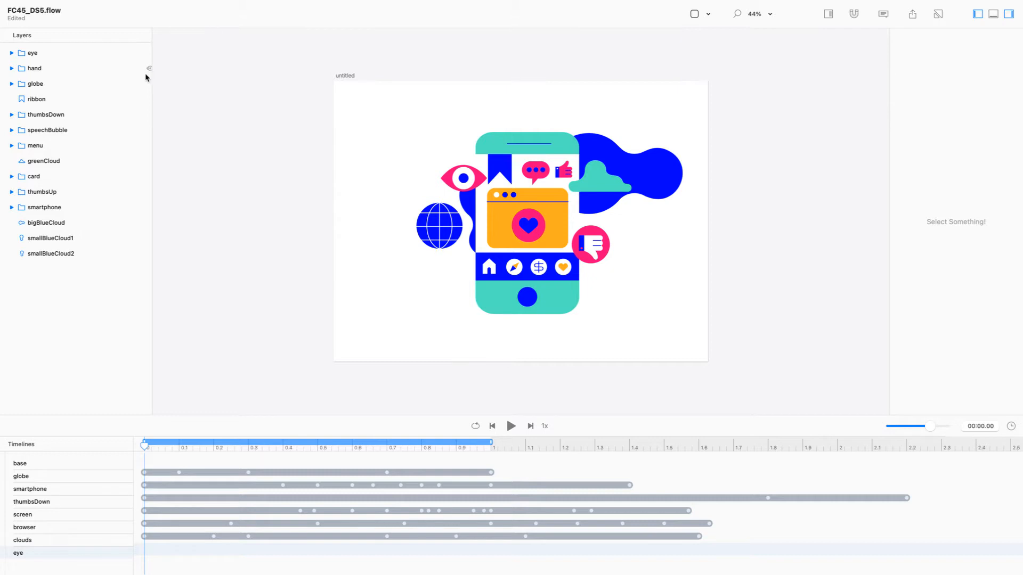
{"action": "left_click", "coordinate": [149, 83]}
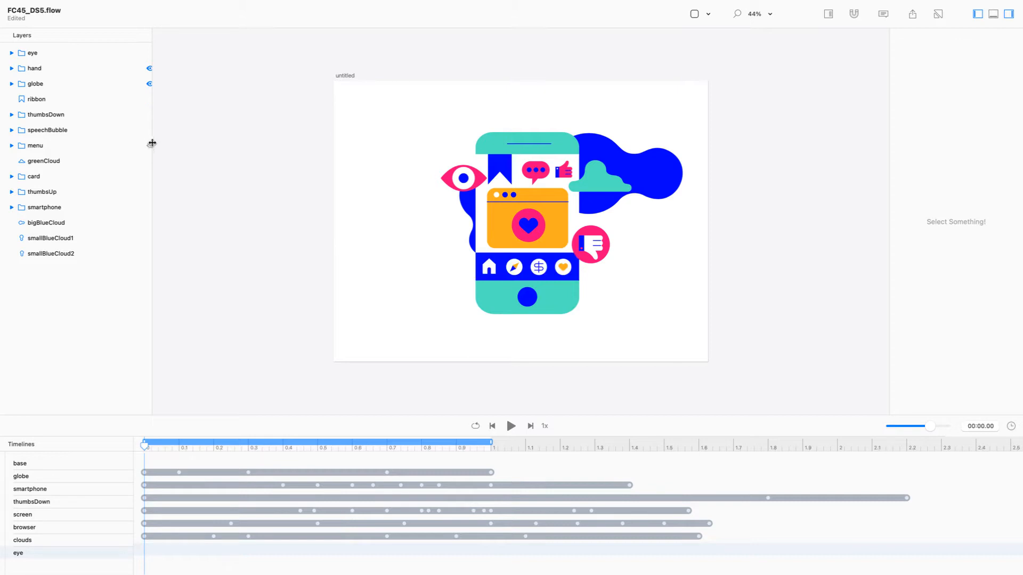
{"action": "left_click", "coordinate": [149, 177]}
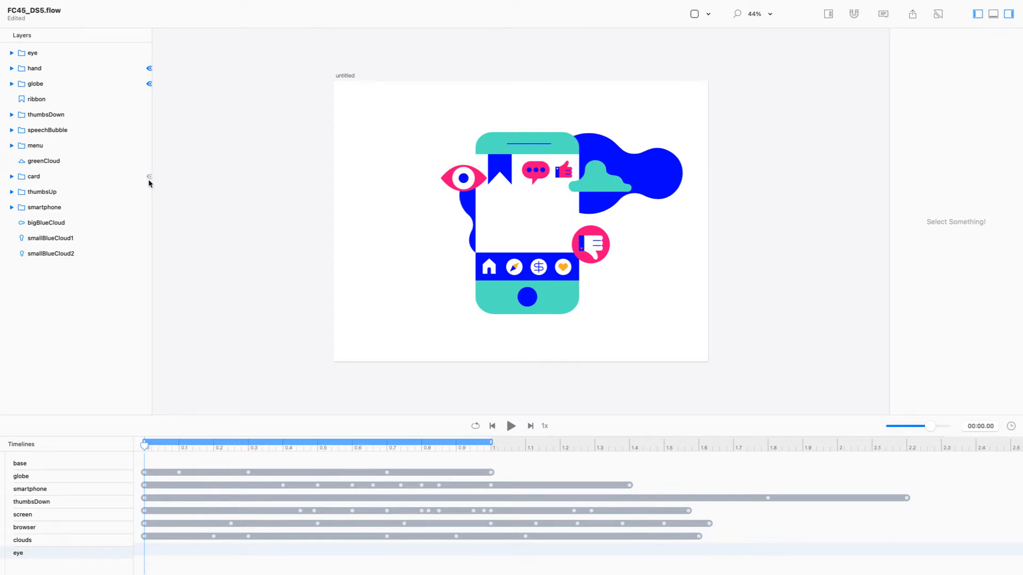
{"action": "left_click", "coordinate": [149, 115]}
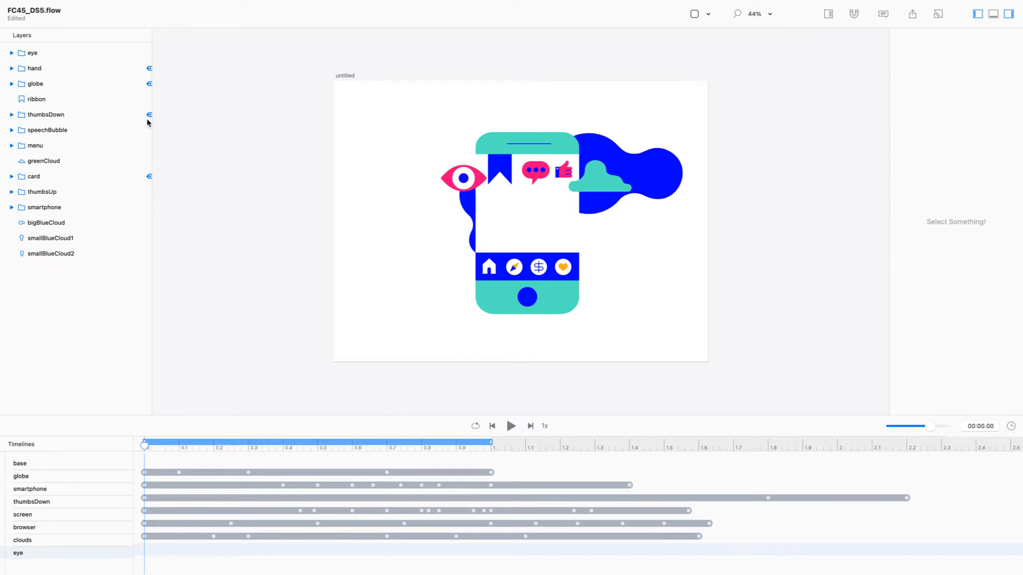
{"action": "left_click", "coordinate": [149, 99]}
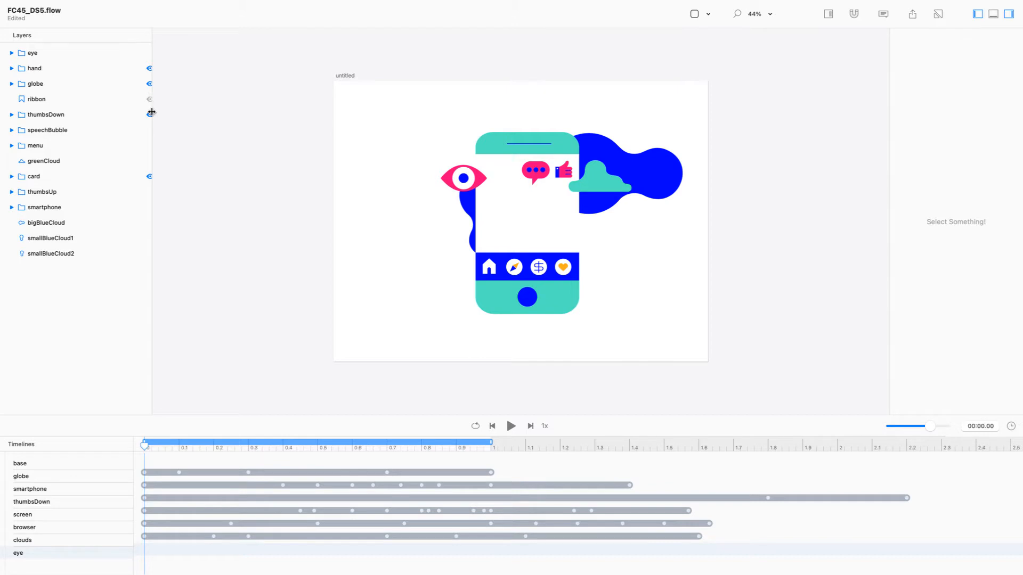
{"action": "left_click", "coordinate": [149, 130]}
{"action": "left_click", "coordinate": [149, 145]}
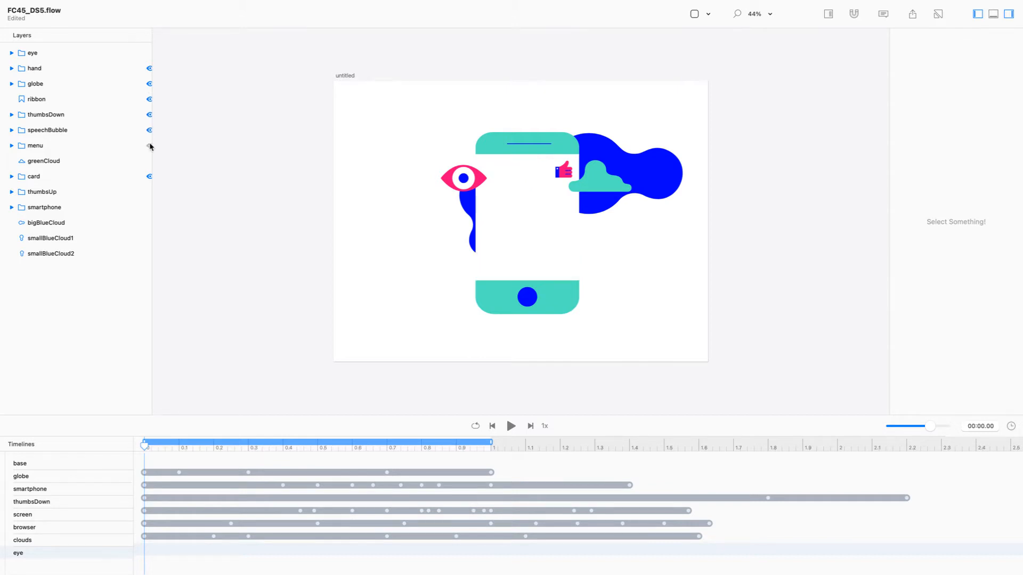
{"action": "left_click", "coordinate": [149, 145]}
{"action": "left_click", "coordinate": [149, 161]}
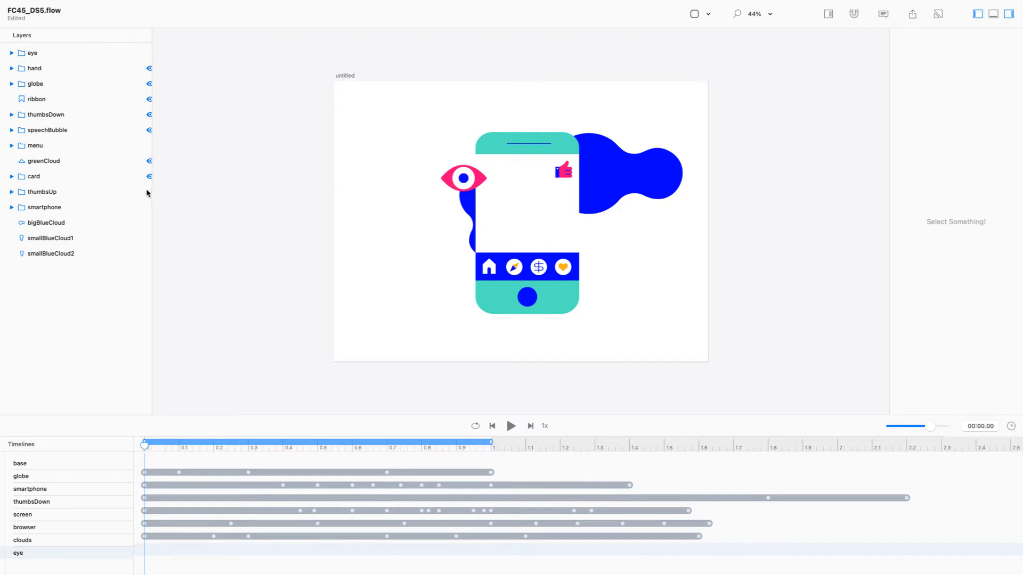
{"action": "left_click", "coordinate": [149, 223]}
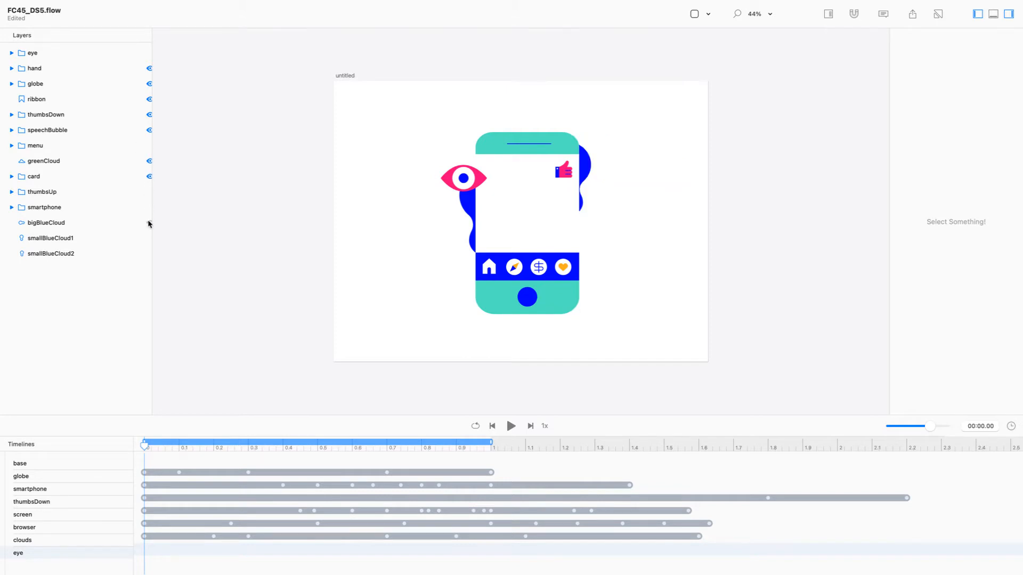
{"action": "left_click", "coordinate": [150, 192]}
Examine the anchor points and curve handles of the pink eye shape inside the eye group.
{"action": "left_click", "coordinate": [470, 184]}
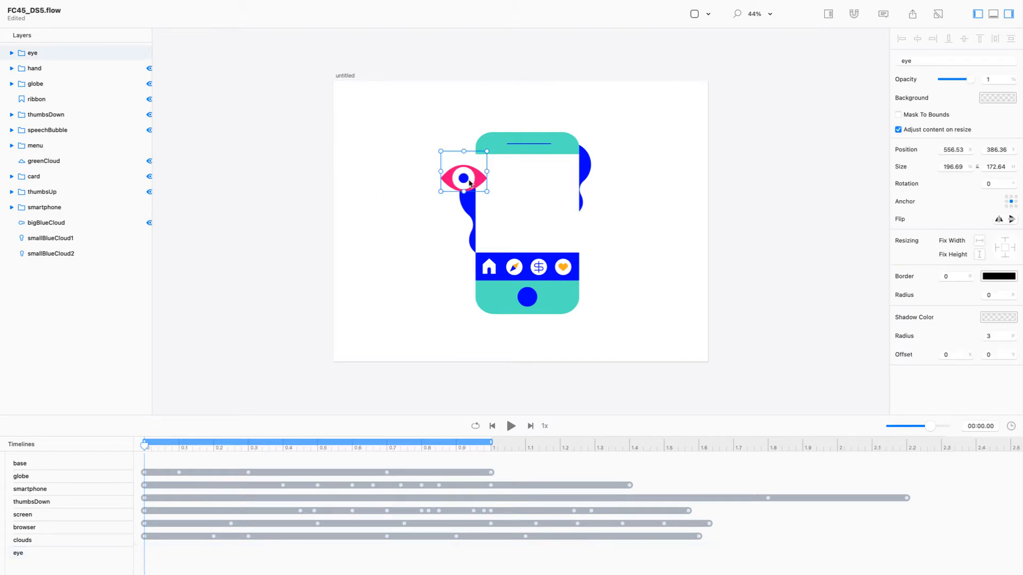
{"action": "key", "text": "super+2"}
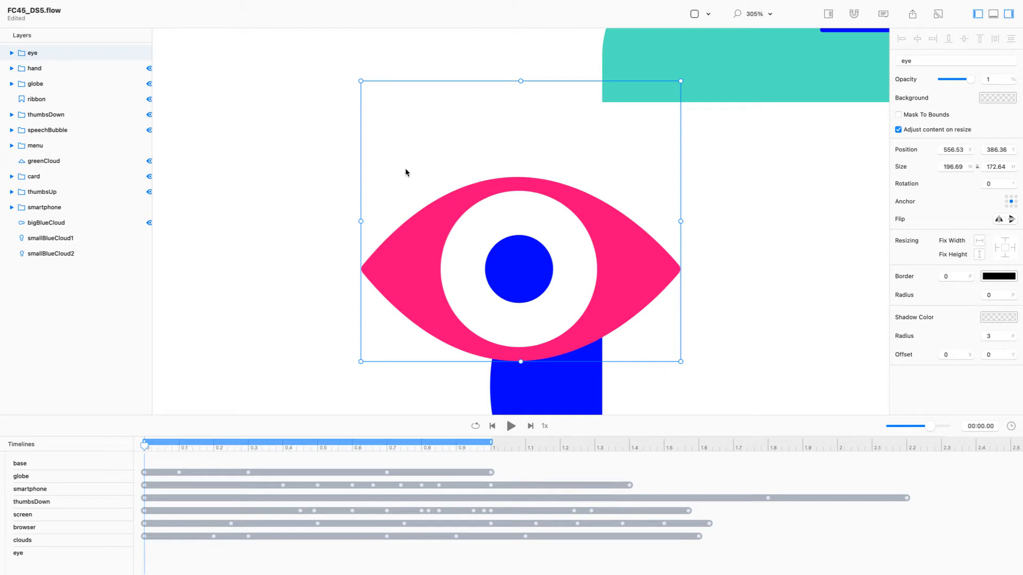
{"action": "double_click", "coordinate": [430, 247]}
{"action": "double_click", "coordinate": [429, 247]}
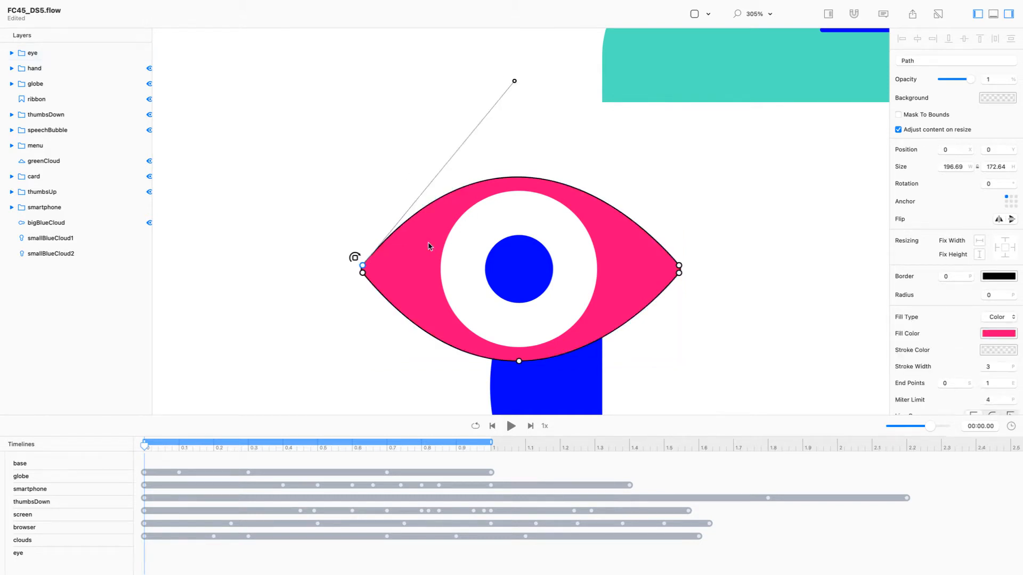
{"action": "key", "text": "Escape"}
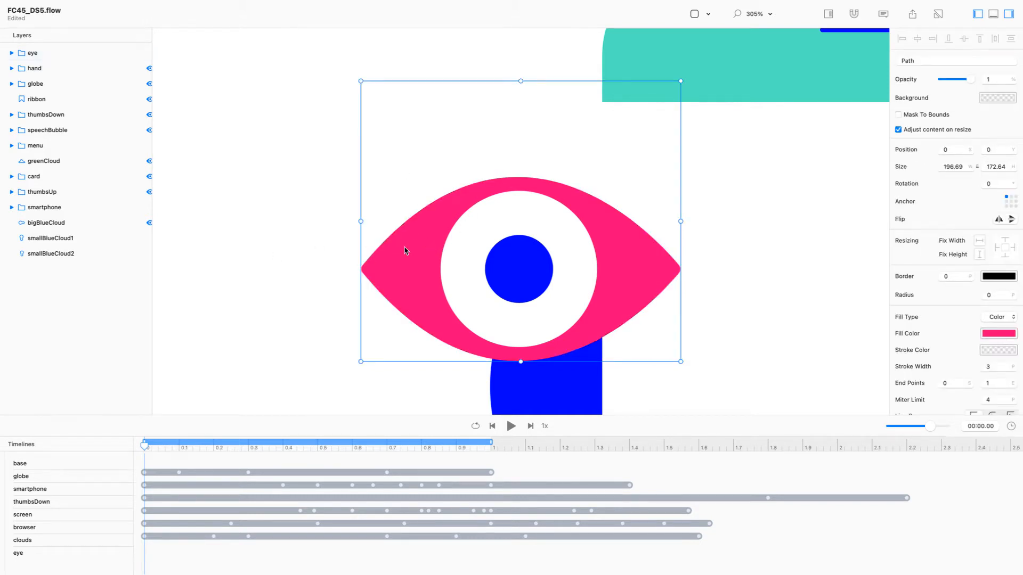
{"action": "double_click", "coordinate": [405, 250]}
{"action": "left_click", "coordinate": [363, 266]}
{"action": "left_click", "coordinate": [291, 251]}
{"action": "left_click", "coordinate": [291, 250]}
{"action": "left_click", "coordinate": [409, 269]}
{"action": "key", "text": "Escape"}
Expand the eye group to check its contents and ungroup it into its three separate paths.
{"action": "left_click", "coordinate": [40, 56]}
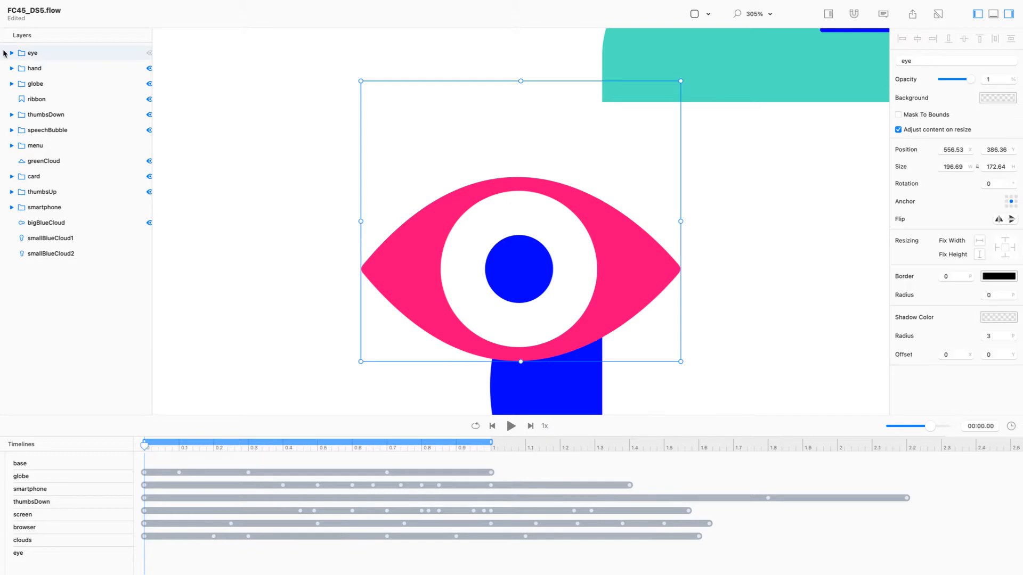
{"action": "left_click", "coordinate": [11, 53]}
{"action": "left_click", "coordinate": [41, 68]}
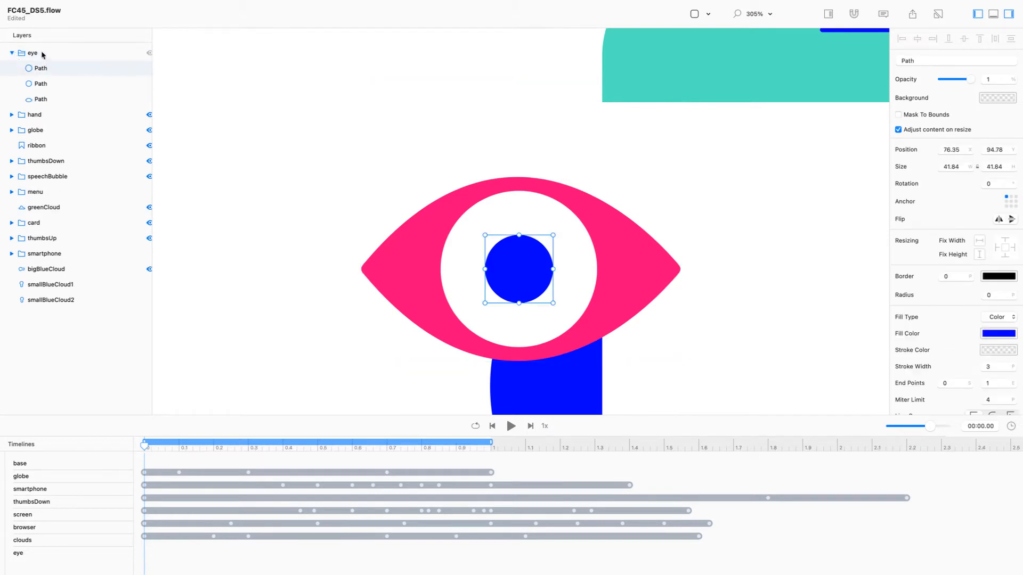
{"action": "left_click", "coordinate": [42, 55]}
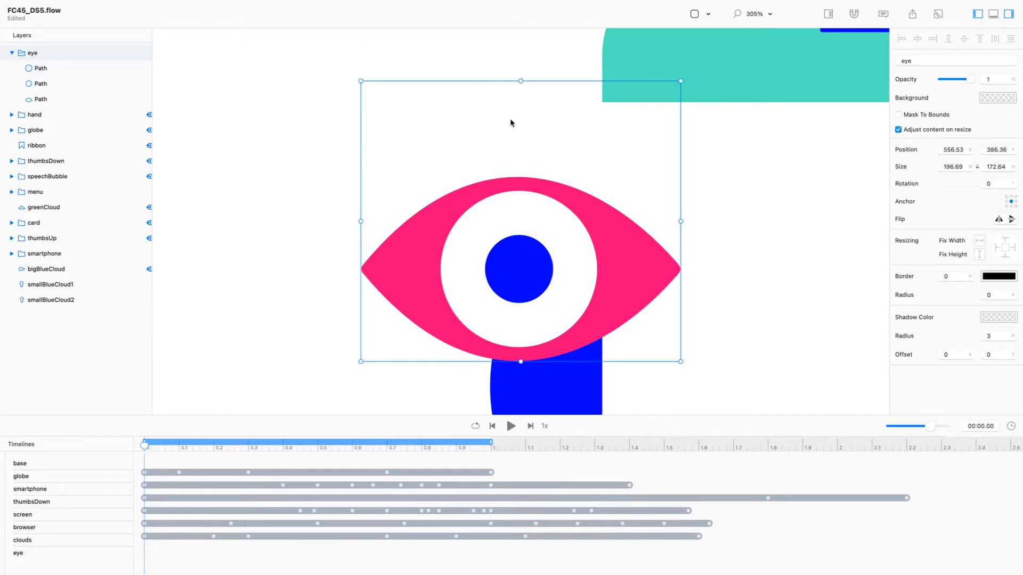
{"action": "key", "text": "Return"}
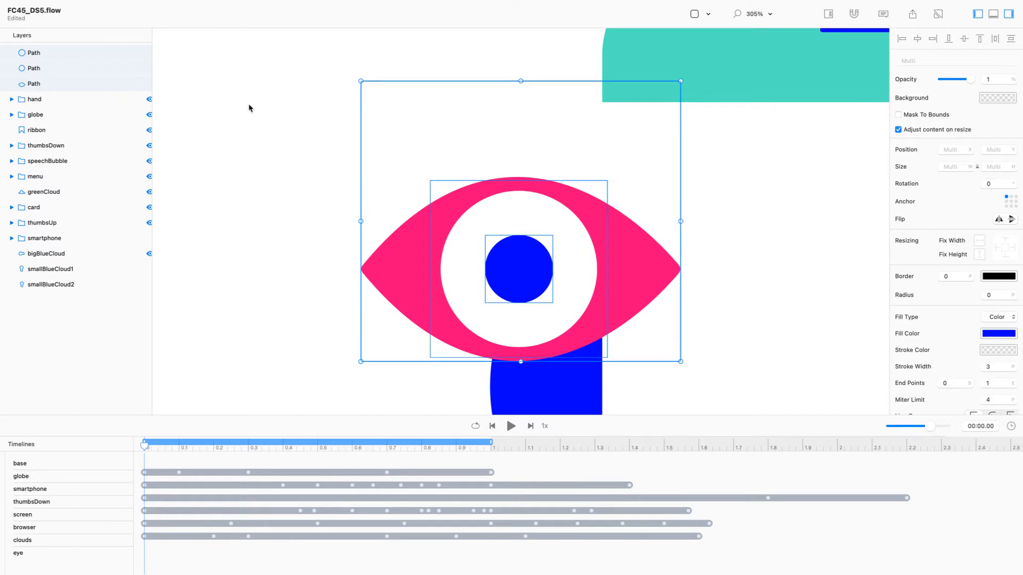
Edit the pink eye path at its upper curve handle so its bounding box fits the visible outline.
{"action": "left_click", "coordinate": [88, 82]}
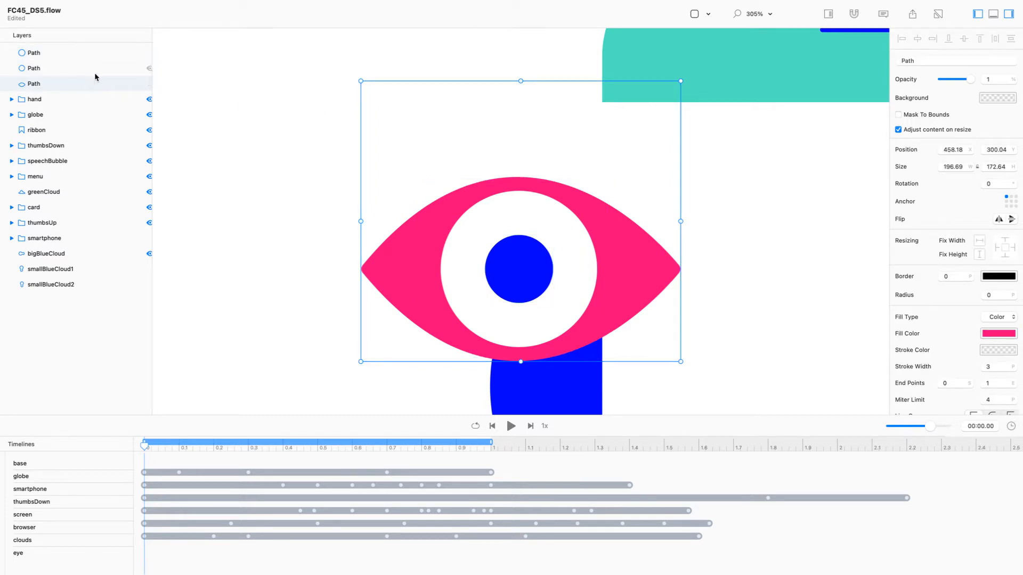
{"action": "double_click", "coordinate": [426, 241]}
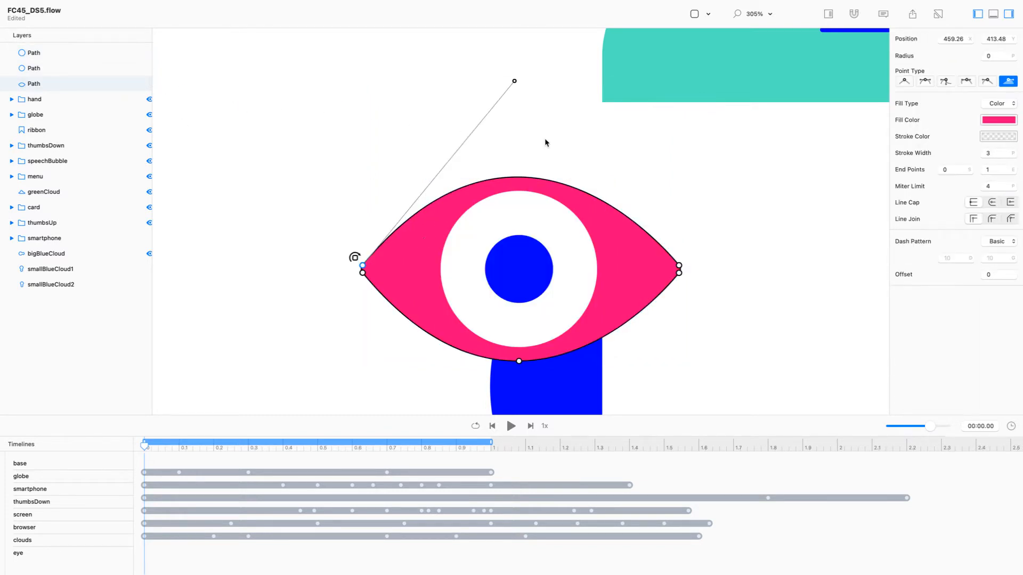
{"action": "left_click", "coordinate": [514, 81]}
{"action": "key", "text": "Delete"}
{"action": "key", "text": "super+z"}
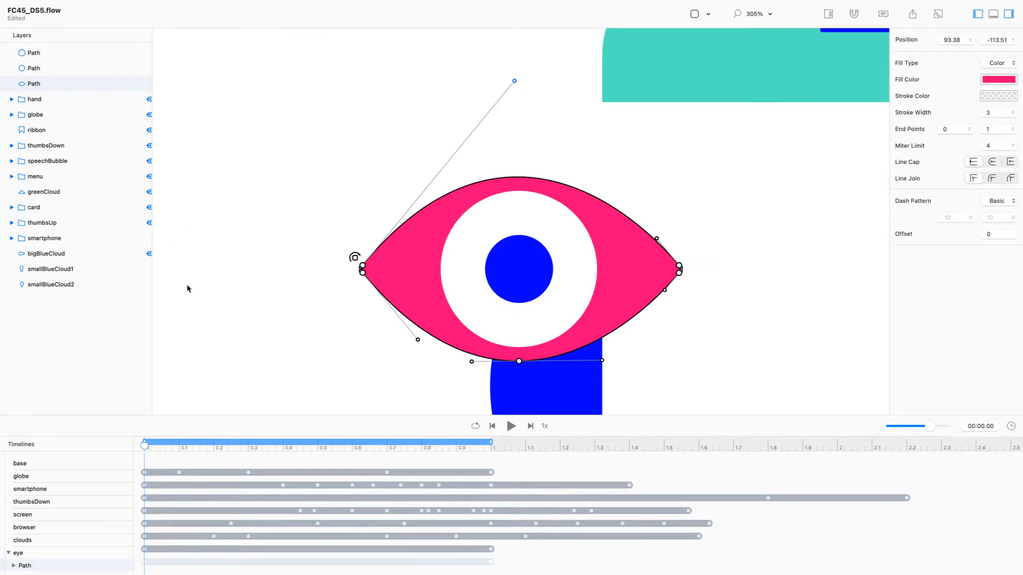
{"action": "key", "text": "Escape"}
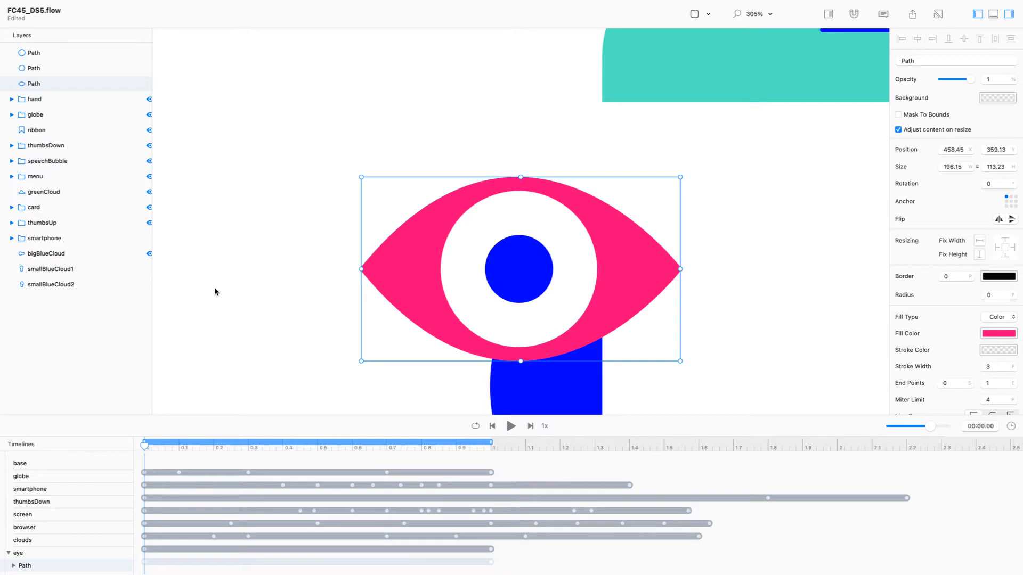
Group the pupil, white circle and pink outline paths of the eye together again.
{"action": "left_click", "coordinate": [82, 65]}
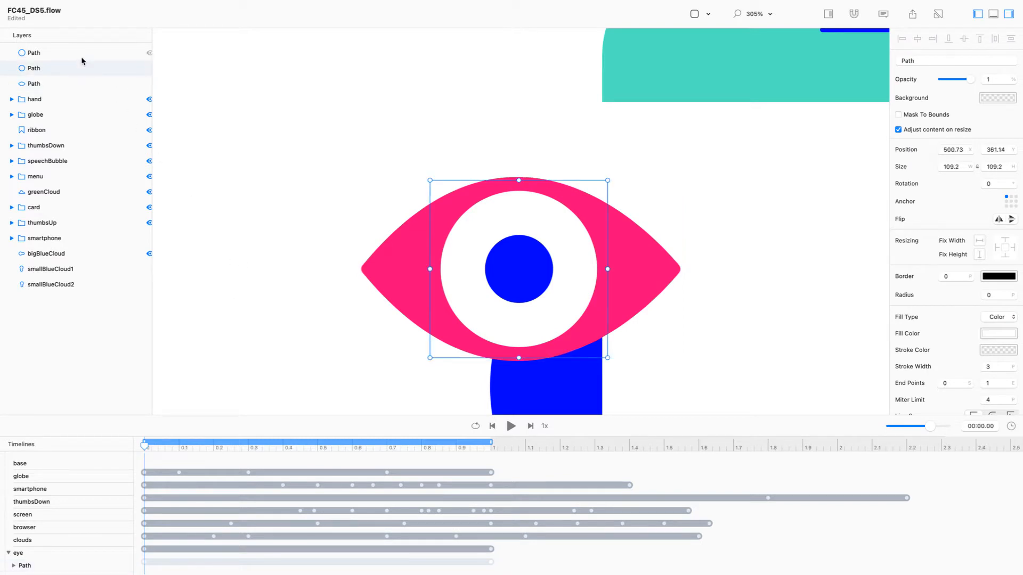
{"action": "left_click", "coordinate": [82, 57]}
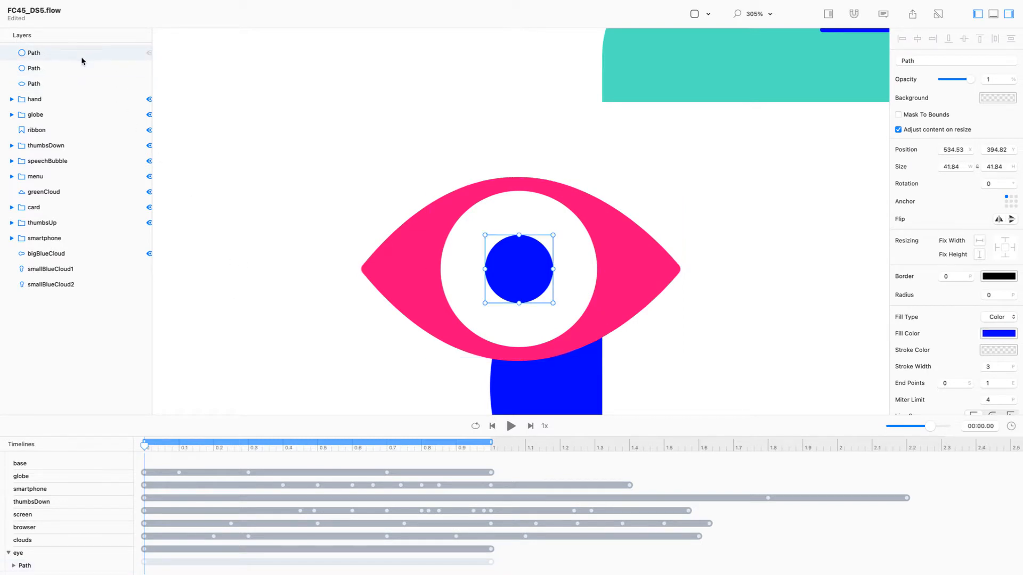
{"action": "left_click", "coordinate": [84, 80], "text": "shift"}
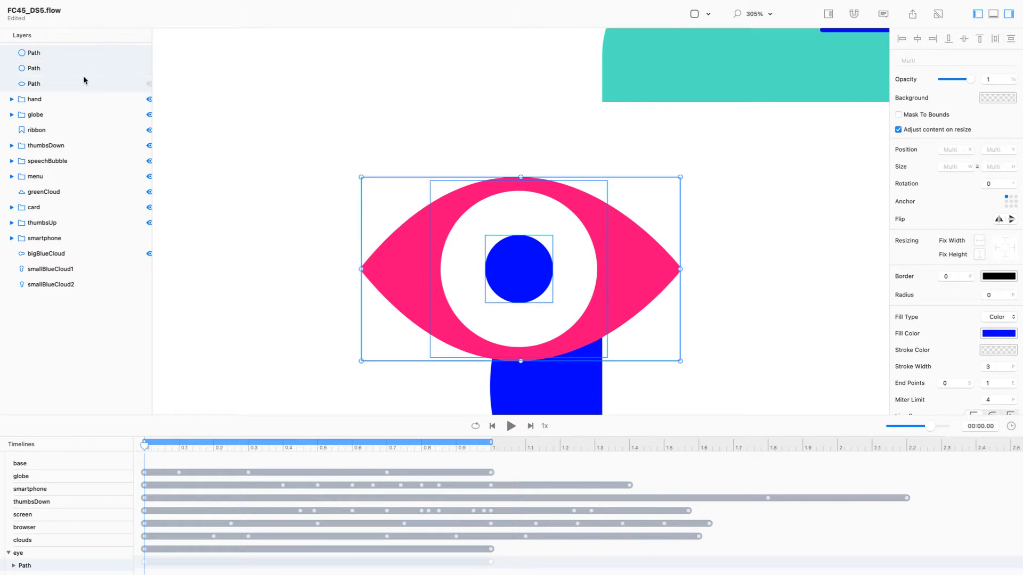
{"action": "key", "text": "super+g"}
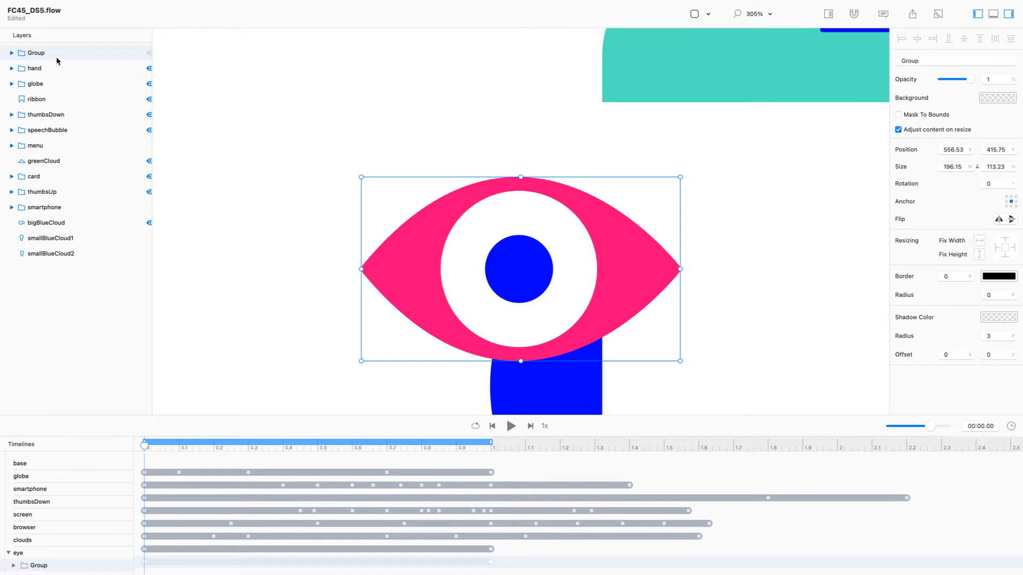
Insert a new layer, place it over the eye against its right corner, and widen it to about 135 by 100.
{"action": "left_click", "coordinate": [143, 6]}
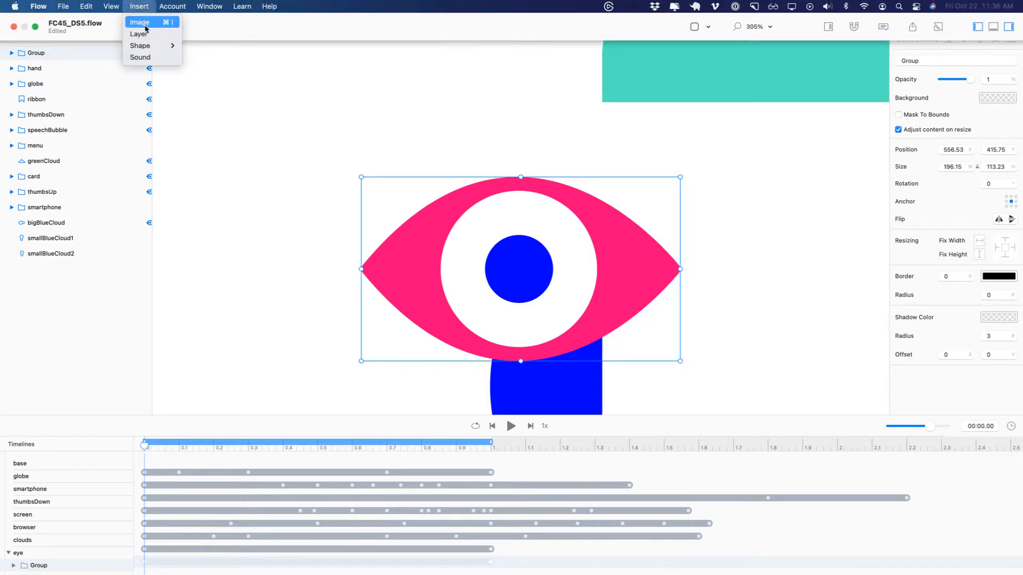
{"action": "left_click", "coordinate": [139, 34]}
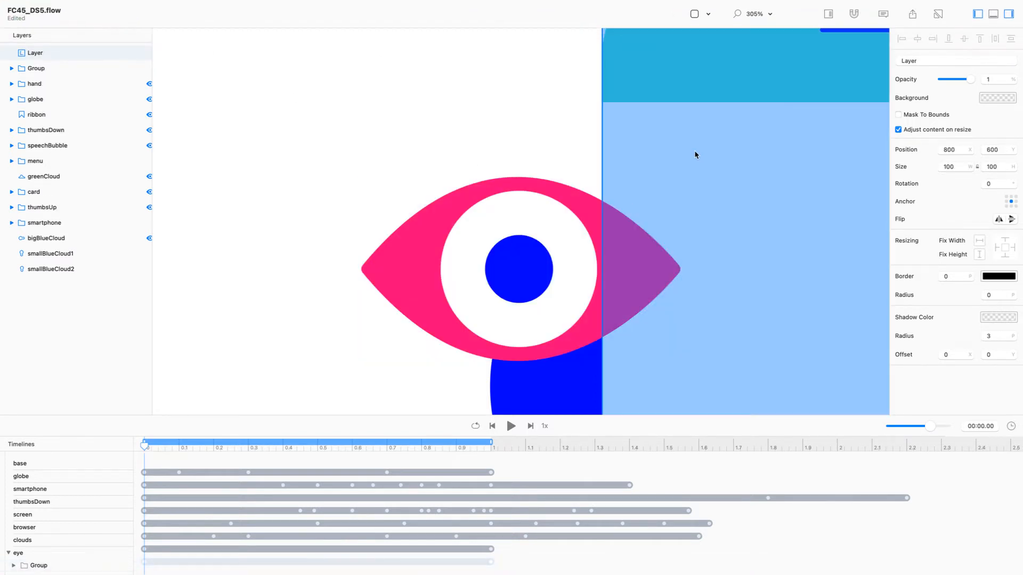
{"action": "key", "text": "super+minus"}
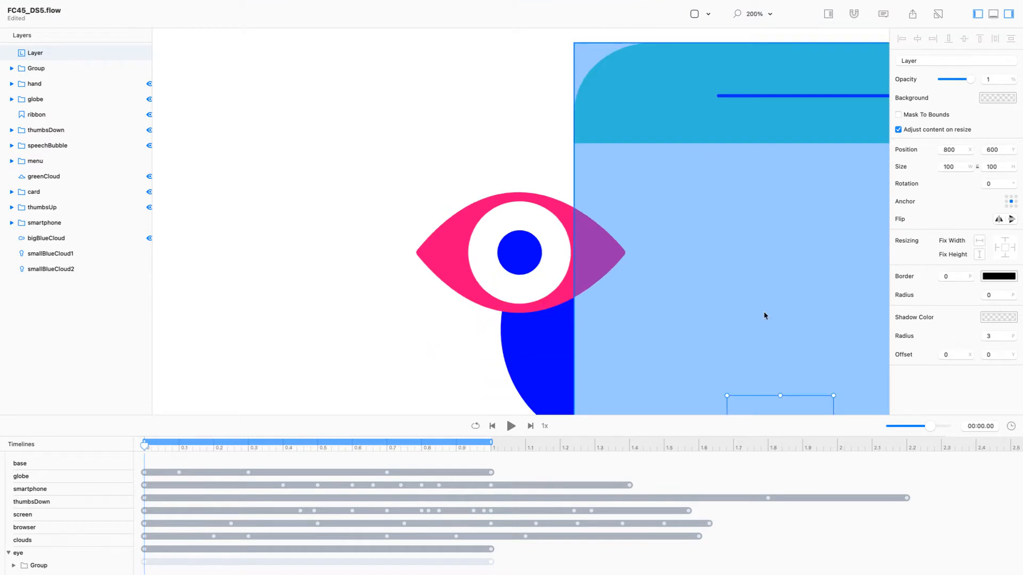
{"action": "left_click_drag", "start_coordinate": [766, 412], "coordinate": [514, 201]}
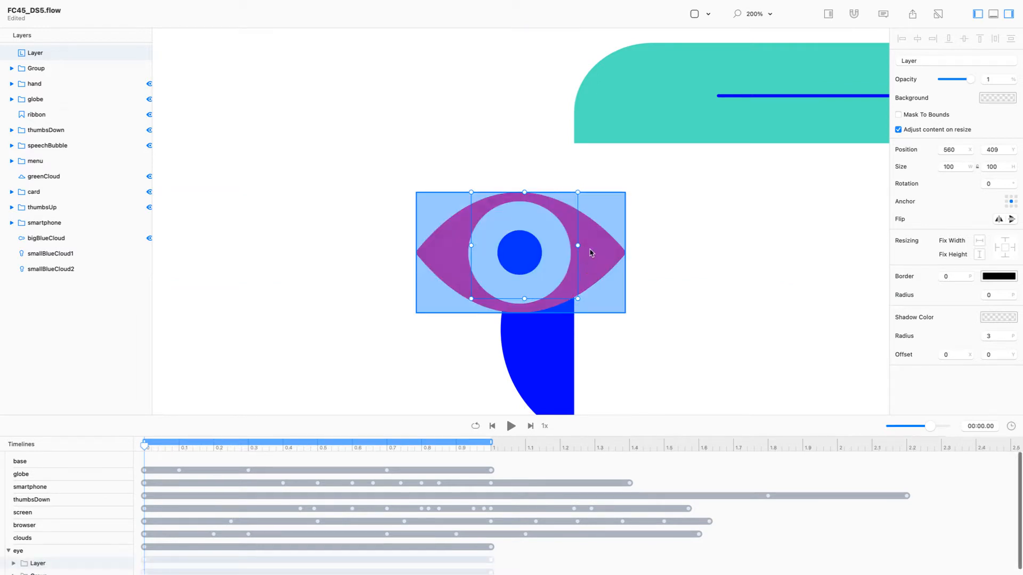
{"action": "left_click_drag", "start_coordinate": [578, 244], "coordinate": [615, 244]}
{"action": "left_click_drag", "start_coordinate": [541, 205], "coordinate": [546, 206]}
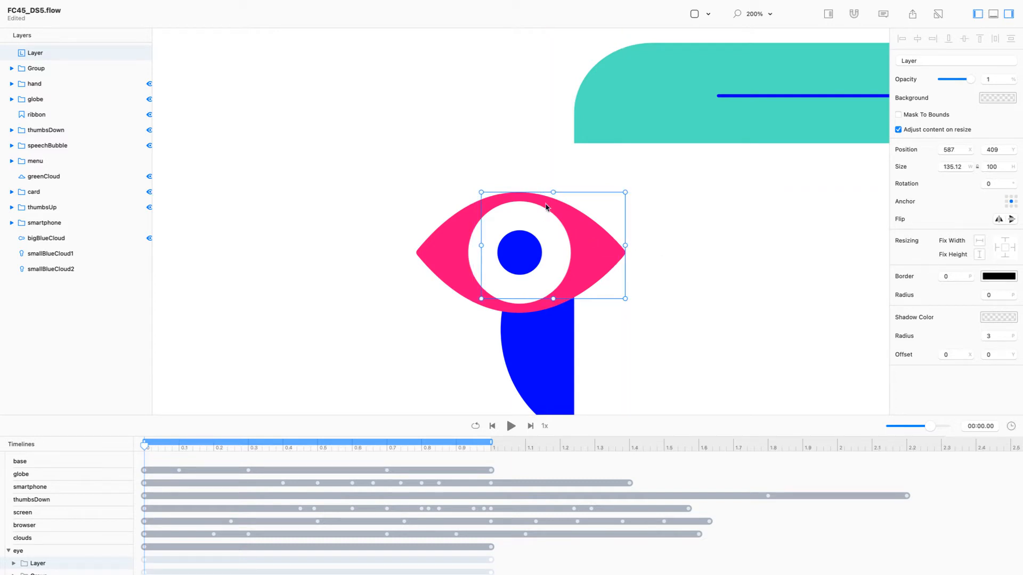
{"action": "left_click", "coordinate": [342, 317]}
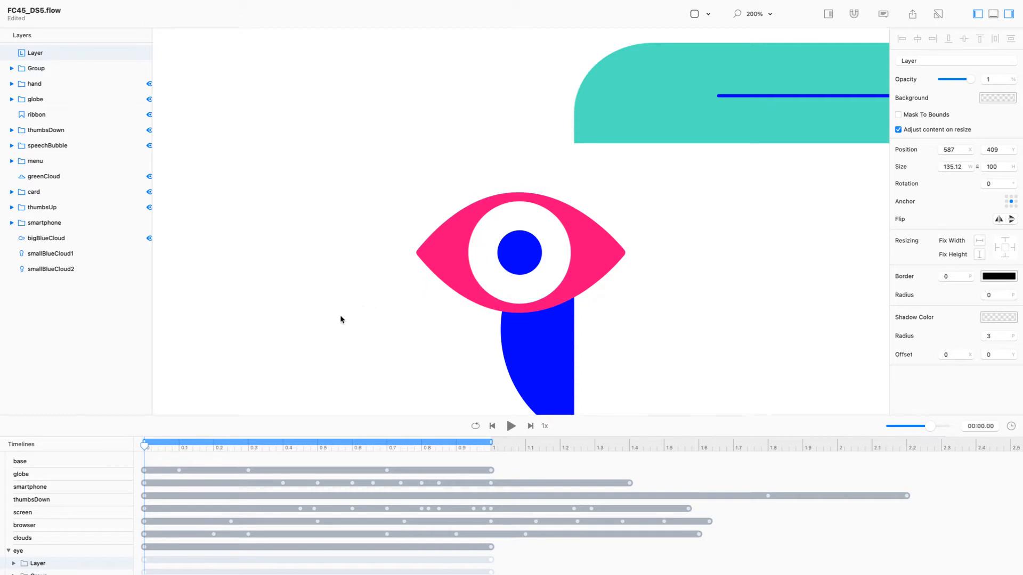
Copy the eye group's height and apply it to the new layer, giving the layer a height of 113.23.
{"action": "left_click", "coordinate": [455, 247]}
{"action": "left_click", "coordinate": [992, 167]}
{"action": "key", "text": "super+c"}
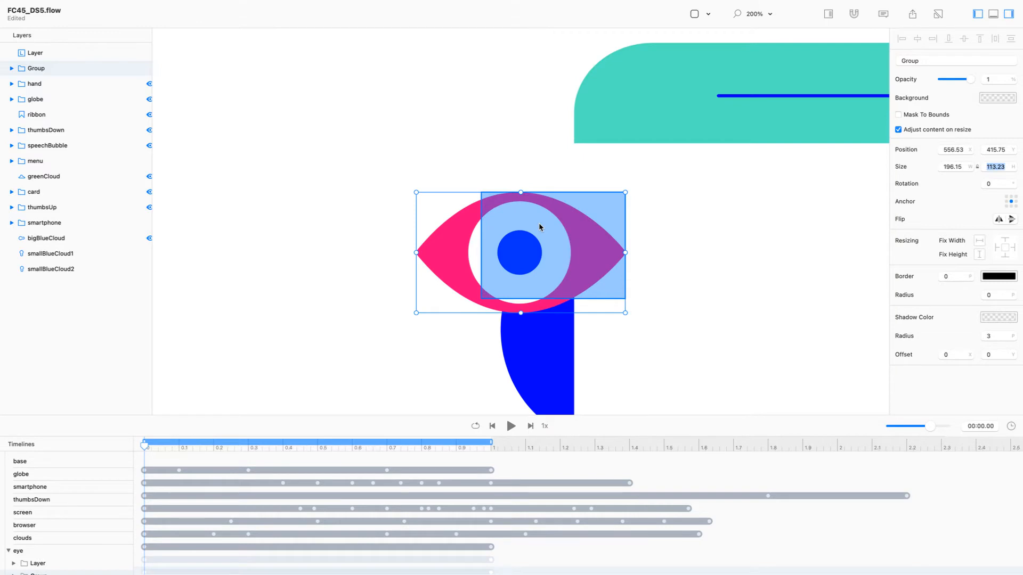
{"action": "left_click", "coordinate": [538, 223]}
{"action": "left_click", "coordinate": [959, 166]}
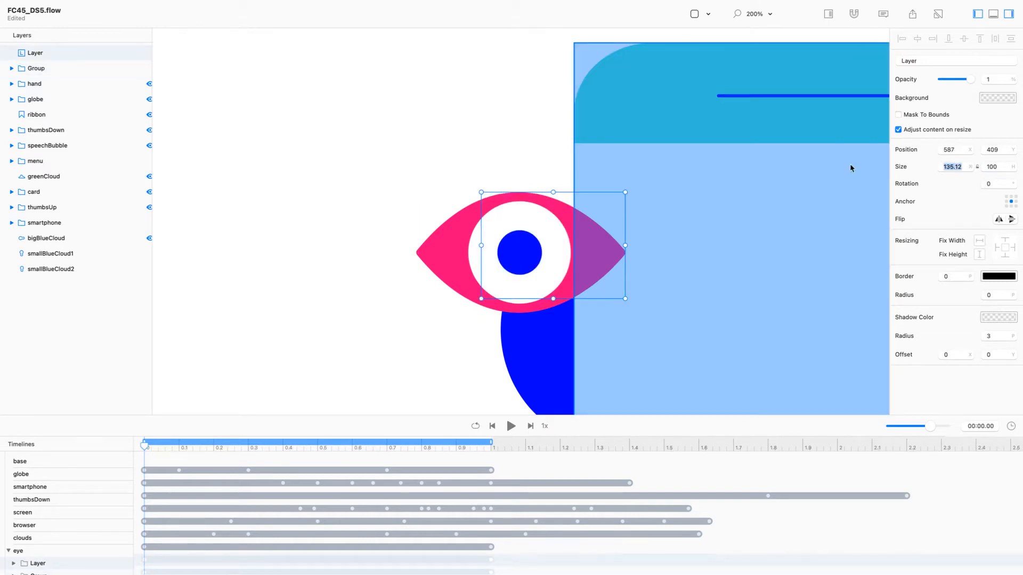
{"action": "key", "text": "Tab"}
{"action": "key", "text": "super+v"}
{"action": "key", "text": "Return"}
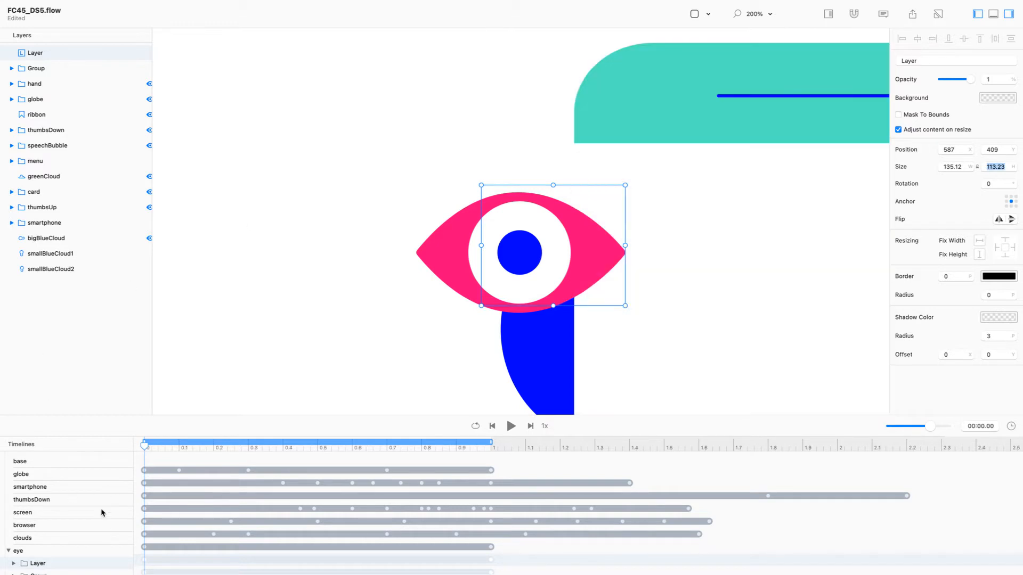
Expand the eye timeline down to its individual property tracks, fit the artboard in view and enlarge the timeline area.
{"action": "scroll", "coordinate": [26, 539], "scroll_direction": "down", "scroll_amount": 1}
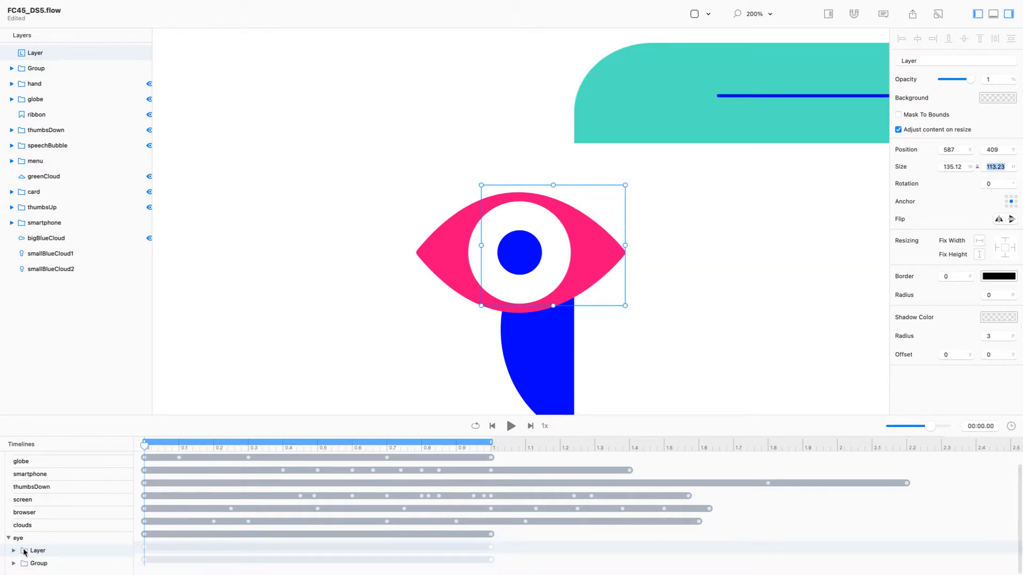
{"action": "left_click", "coordinate": [9, 539]}
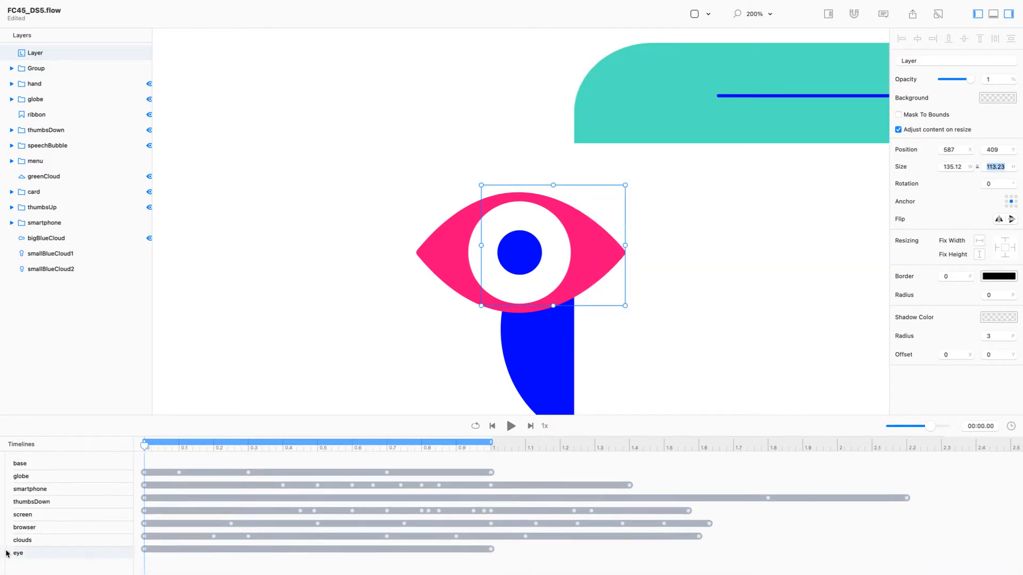
{"action": "left_click", "coordinate": [9, 554]}
{"action": "scroll", "coordinate": [80, 532], "scroll_direction": "down", "scroll_amount": 1}
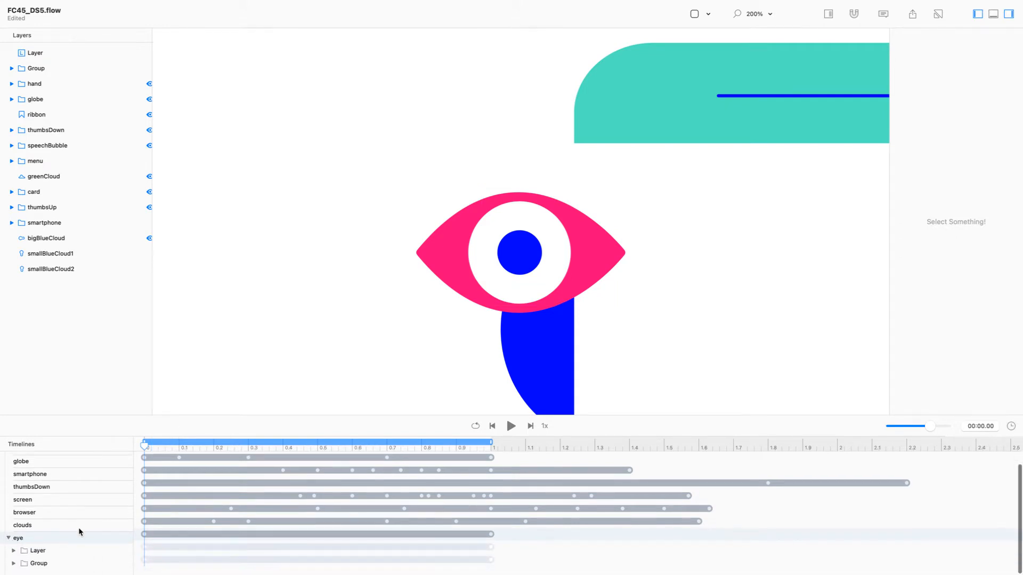
{"action": "left_click", "coordinate": [9, 539]}
{"action": "left_click", "coordinate": [8, 552]}
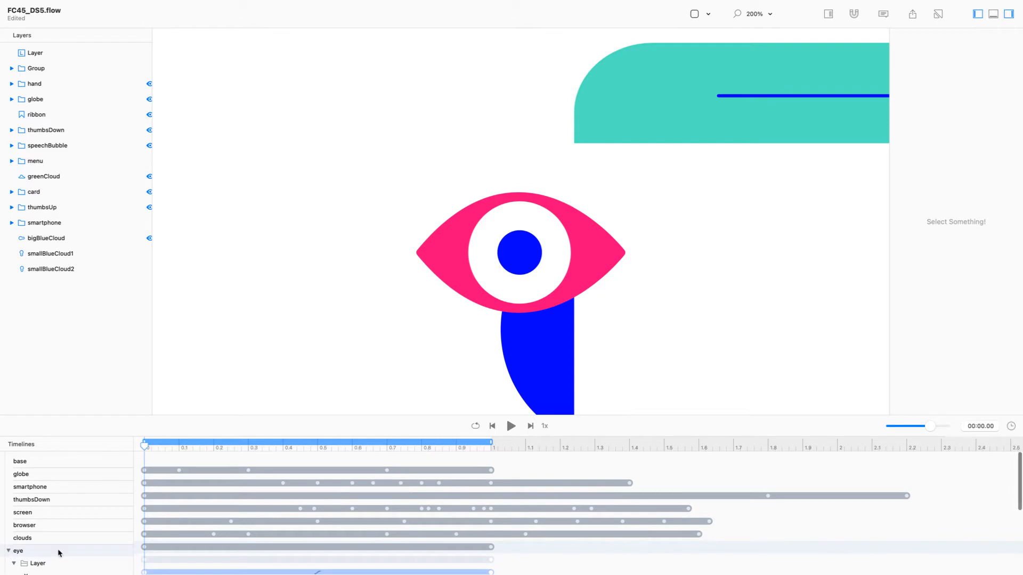
{"action": "scroll", "coordinate": [126, 531], "scroll_direction": "down", "scroll_amount": 8}
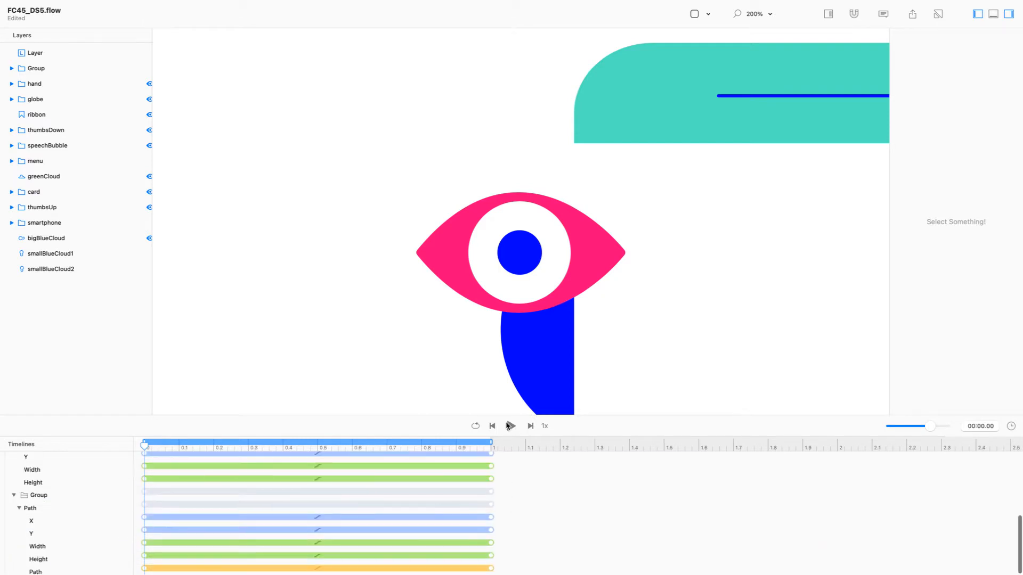
{"action": "key", "text": "super+1"}
{"action": "left_click_drag", "start_coordinate": [501, 414], "coordinate": [500, 221]}
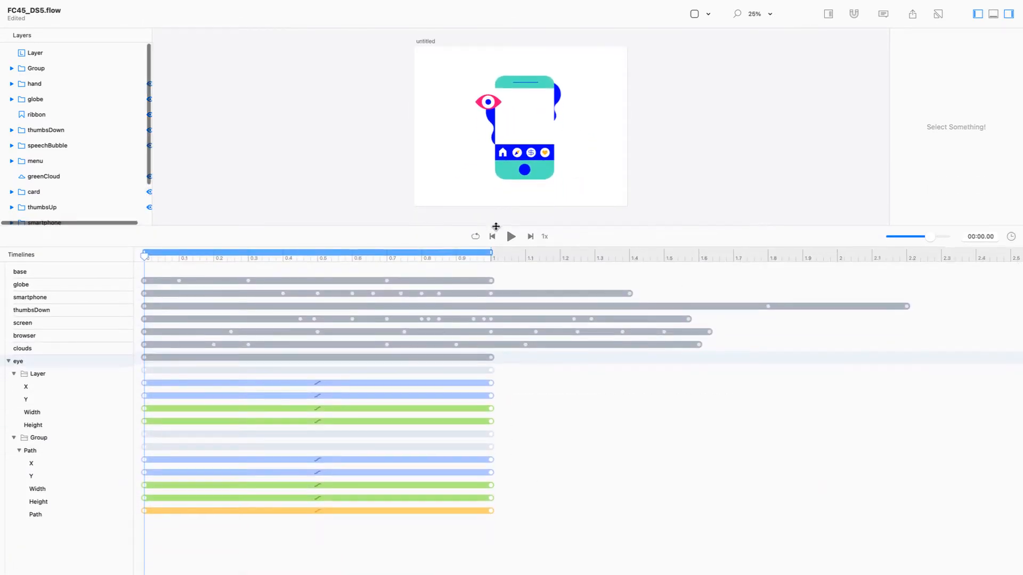
Delete all keyframes from the eye timeline and reduce the timeline area to give the canvas more room.
{"action": "left_click", "coordinate": [491, 358]}
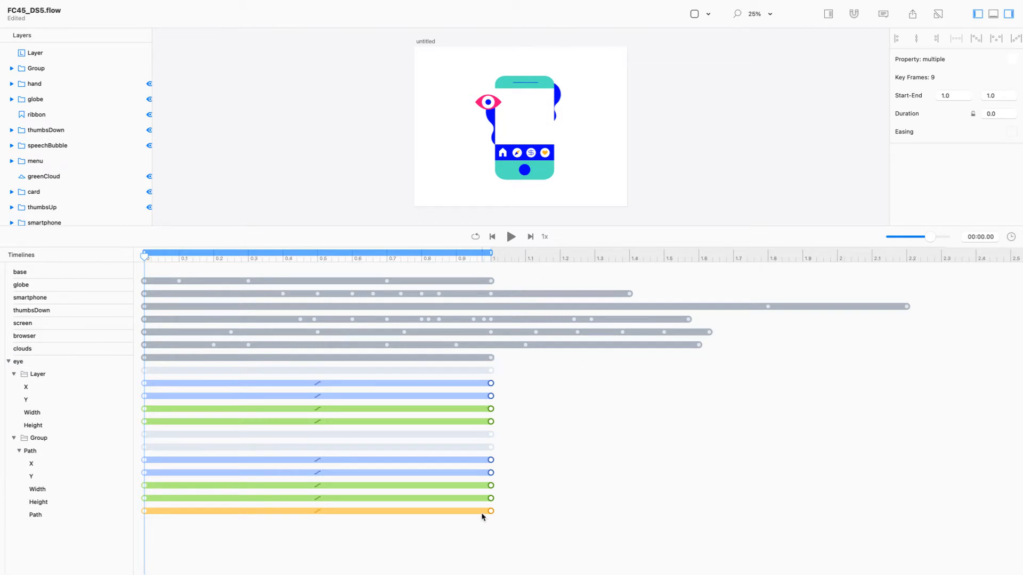
{"action": "left_click", "coordinate": [485, 376]}
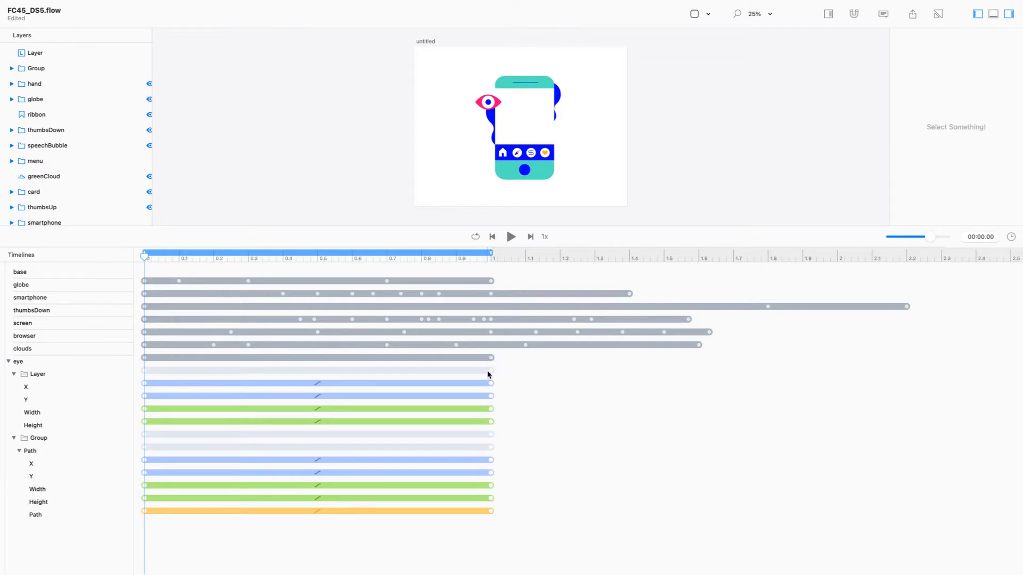
{"action": "left_click", "coordinate": [491, 372]}
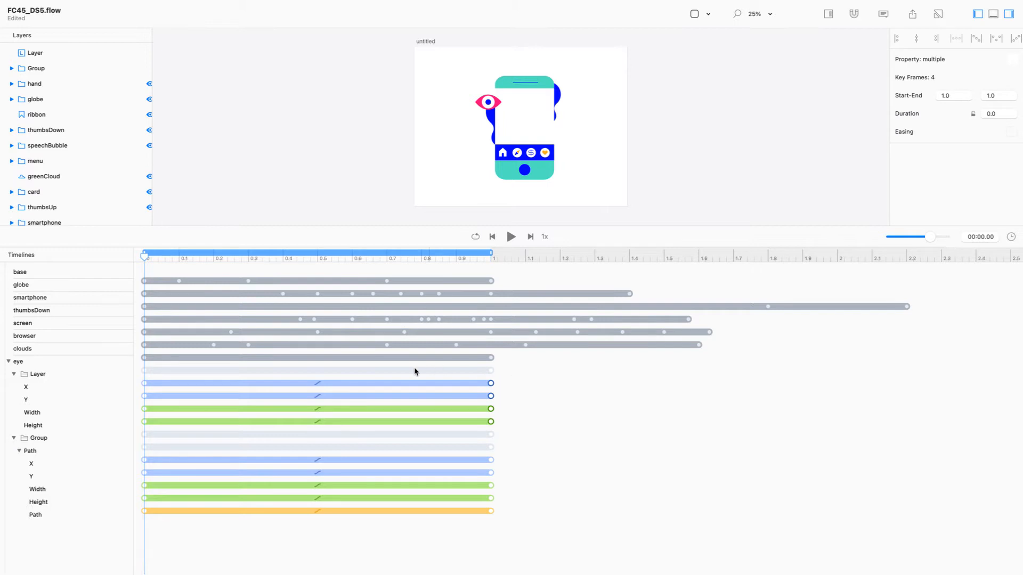
{"action": "left_click", "coordinate": [491, 358]}
{"action": "key", "text": "Delete"}
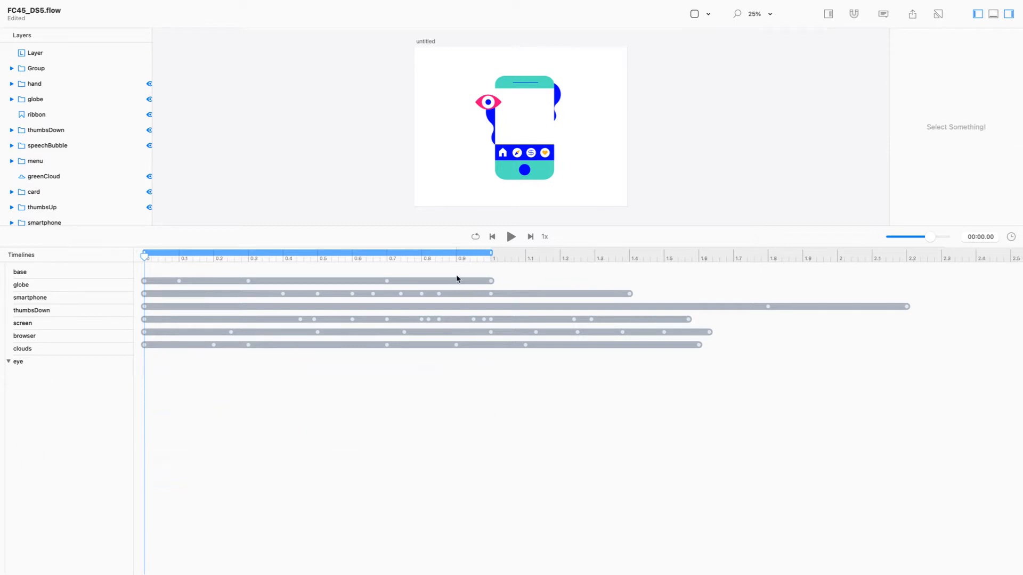
{"action": "left_click_drag", "start_coordinate": [453, 226], "coordinate": [467, 349]}
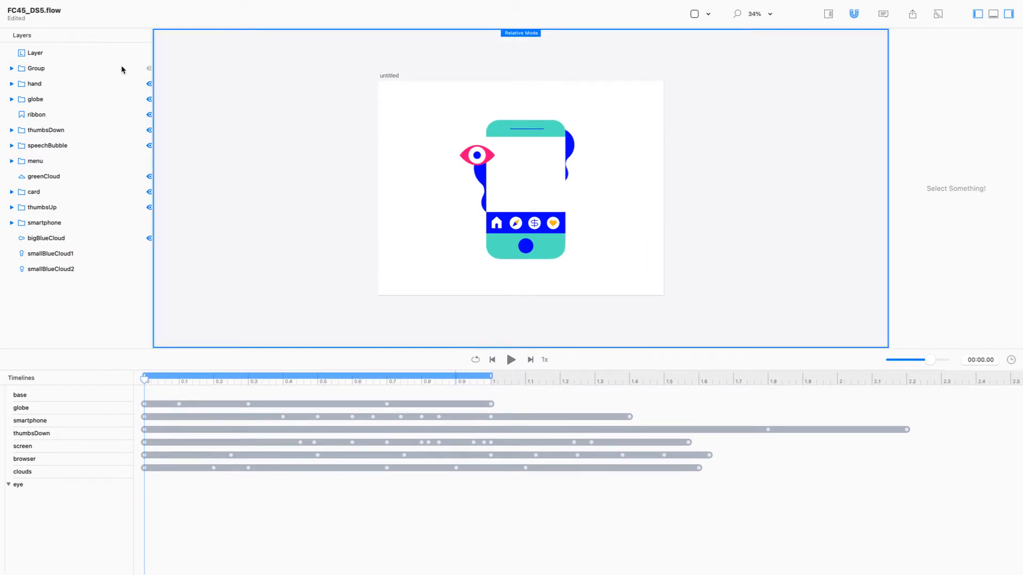
Widen the empty layer past the eye's left corner to about 206 and place it over the eye at position 553, 416.
{"action": "left_click", "coordinate": [69, 54]}
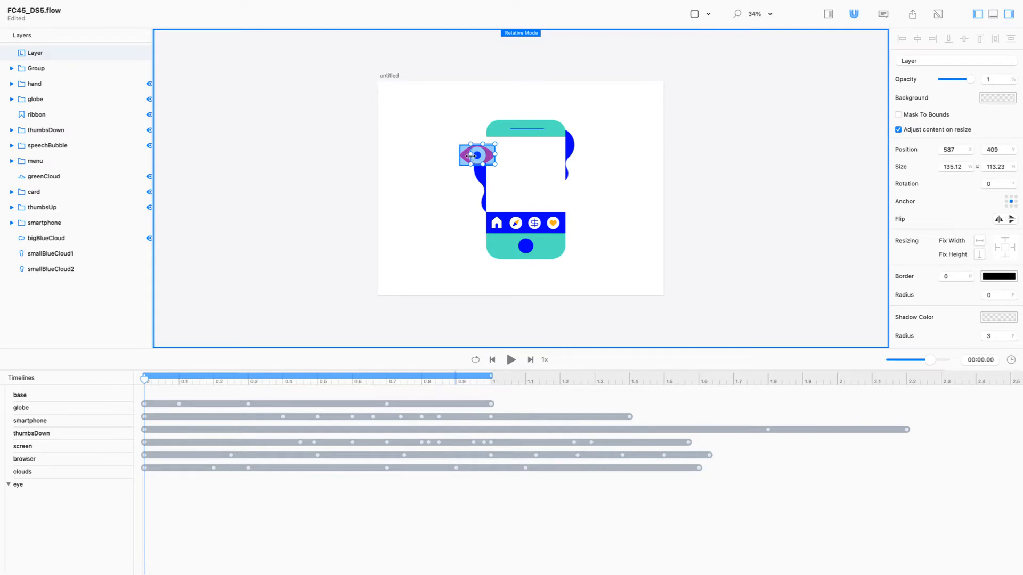
{"action": "left_click_drag", "start_coordinate": [460, 154], "coordinate": [457, 154]}
{"action": "key", "text": "super+0"}
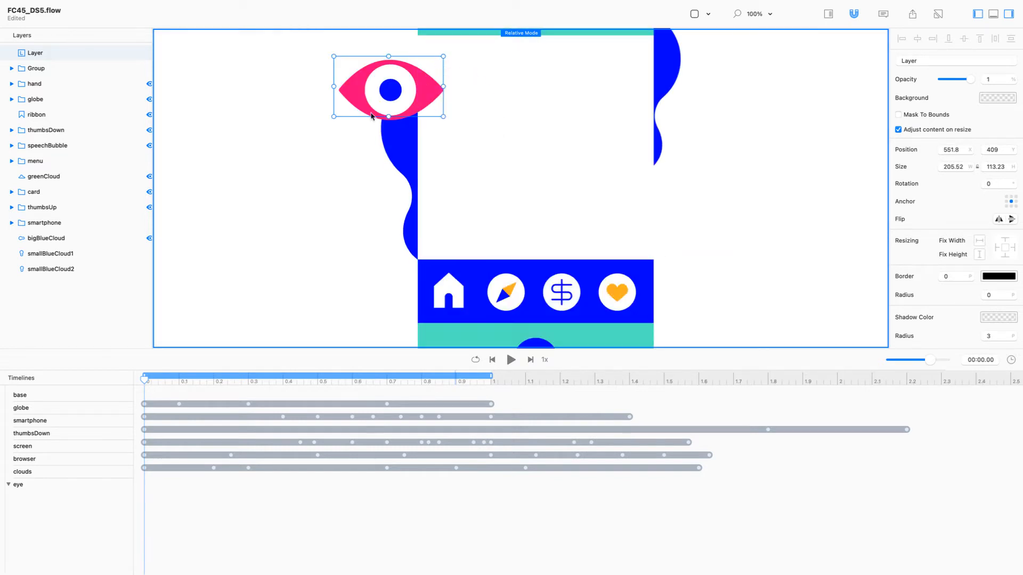
{"action": "left_click_drag", "start_coordinate": [349, 85], "coordinate": [346, 76]}
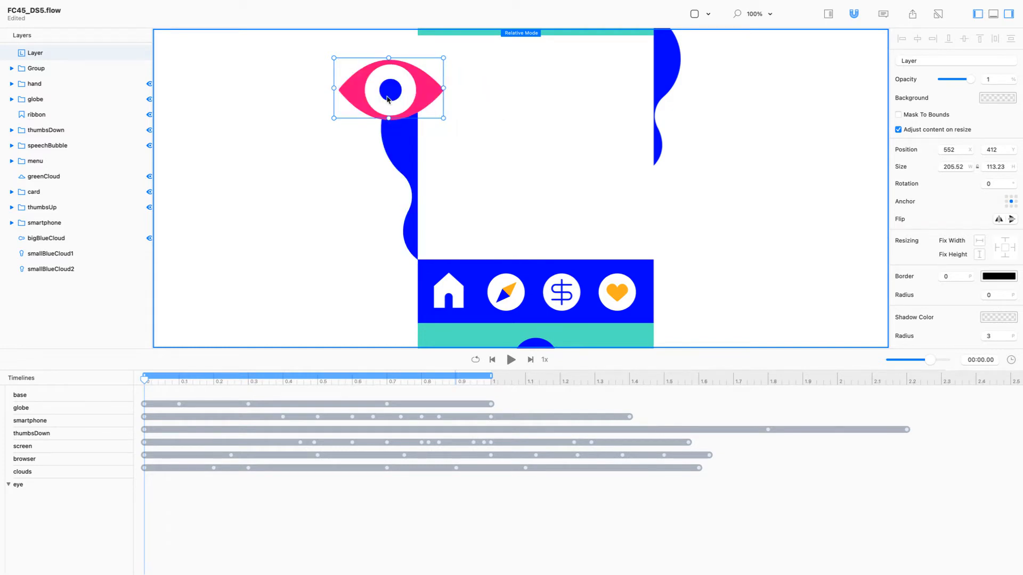
{"action": "left_click_drag", "start_coordinate": [356, 69], "coordinate": [356, 69]}
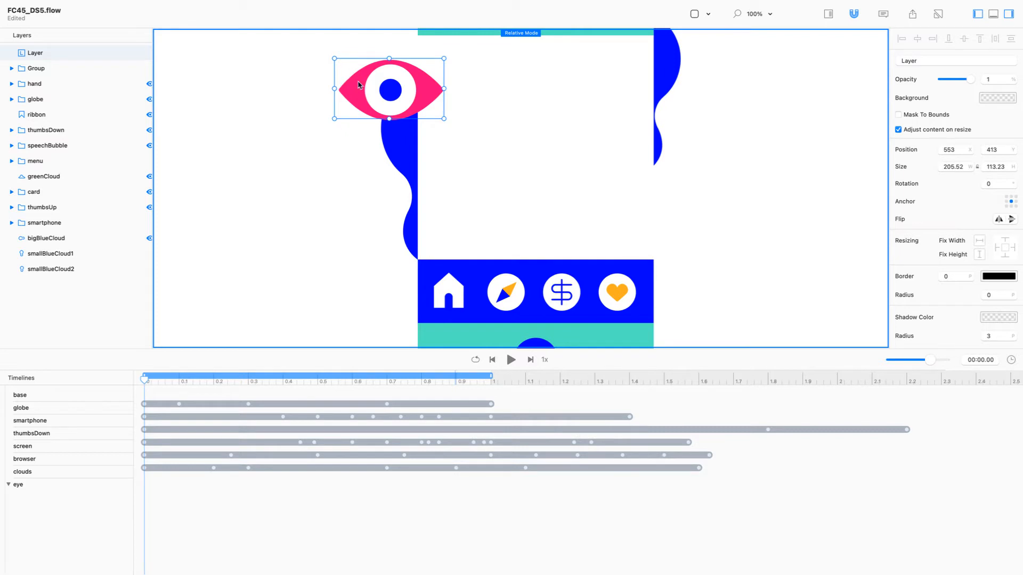
{"action": "key", "text": "Down"}
{"action": "key", "text": "Down"}
{"action": "key", "text": "Down"}
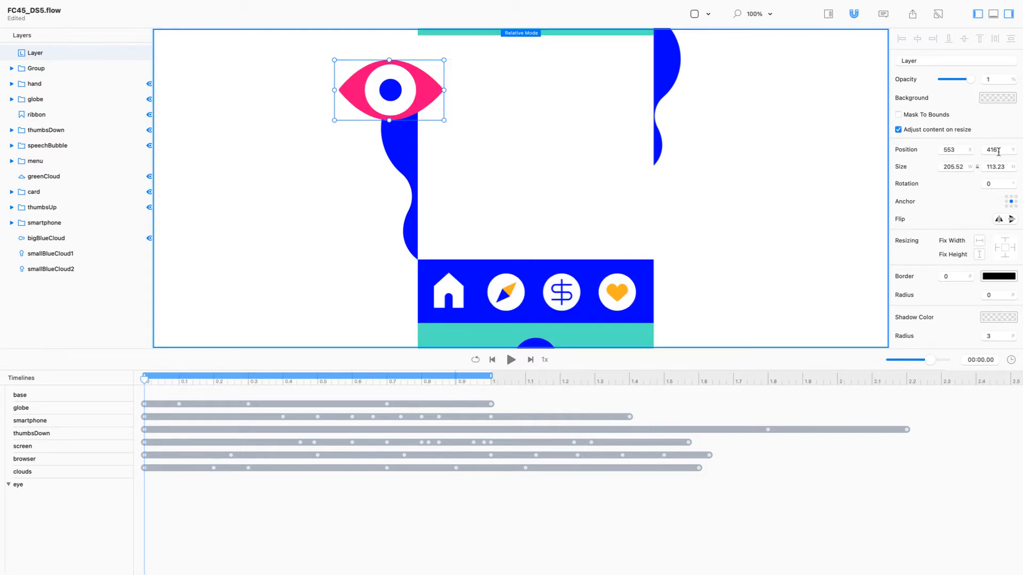
Set the empty layer's height to 115 and its width to 210, and deselect it.
{"action": "left_click", "coordinate": [987, 168]}
{"action": "type", "text": "115"}
{"action": "key", "text": "Return"}
{"action": "left_click", "coordinate": [950, 166]}
{"action": "type", "text": "210"}
{"action": "left_click", "coordinate": [246, 160]}
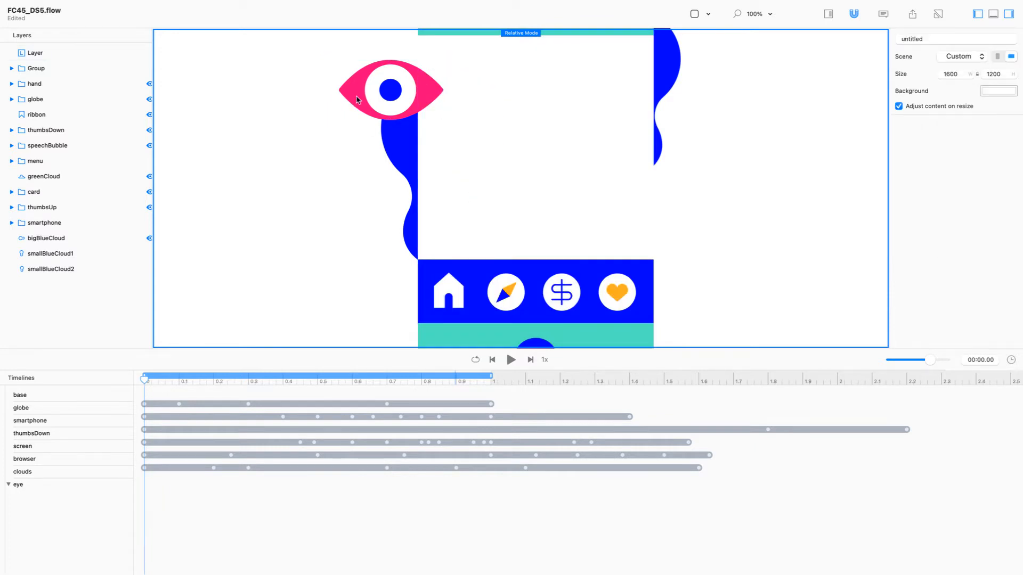
Rename the eye artwork group to "eye" and nest it inside the container layer above it.
{"action": "left_click", "coordinate": [39, 72]}
{"action": "double_click", "coordinate": [39, 71]}
{"action": "type", "text": "eye"}
{"action": "key", "text": "Return"}
{"action": "left_click_drag", "start_coordinate": [38, 71], "coordinate": [36, 56]}
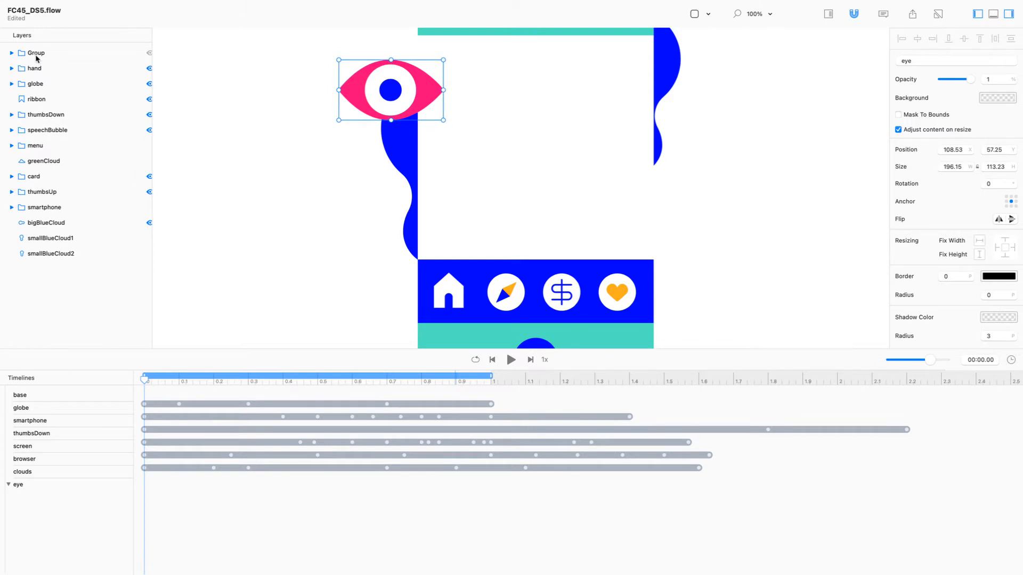
Rename the container that holds the eye artwork to "Eye Group".
{"action": "left_click", "coordinate": [36, 55]}
{"action": "double_click", "coordinate": [36, 55]}
{"action": "key", "text": "Left"}
{"action": "type", "text": "Eye"}
{"action": "key", "text": "Return"}
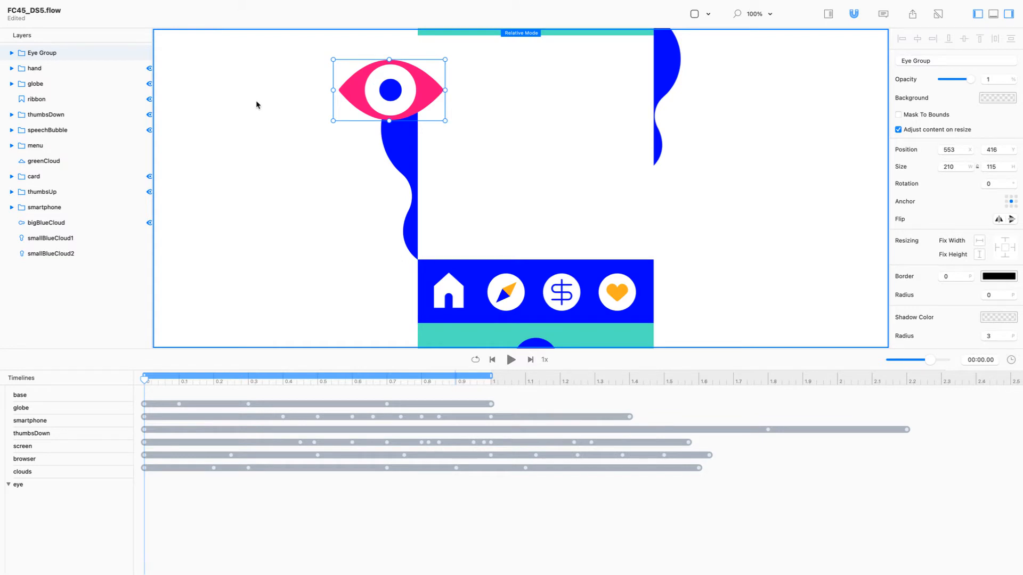
Move the Eye Group left to X 502 so its right edge meets the smartphone's left edge, and check it against the smartphone group.
{"action": "left_click_drag", "start_coordinate": [391, 92], "coordinate": [364, 90]}
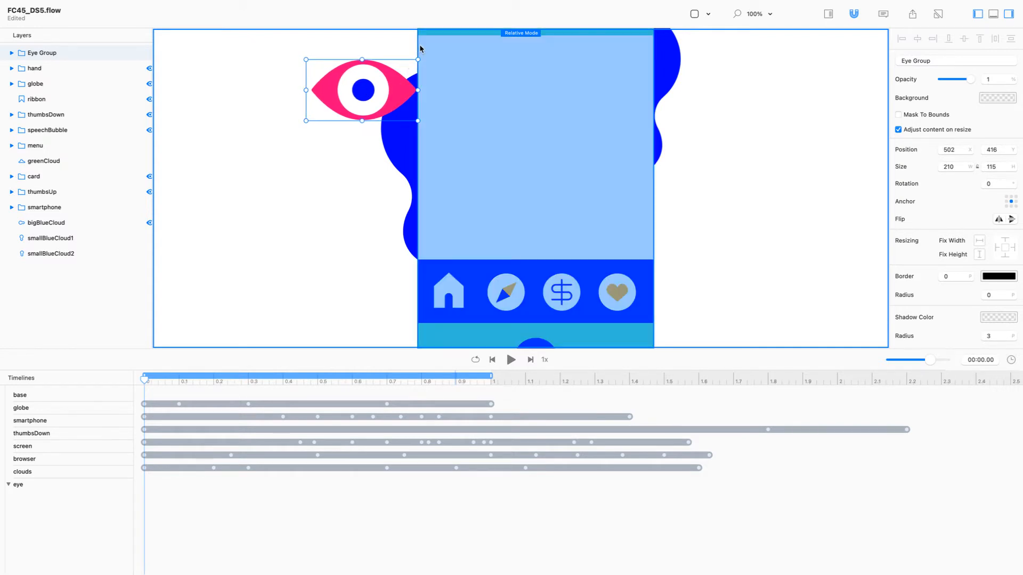
{"action": "left_click", "coordinate": [420, 49]}
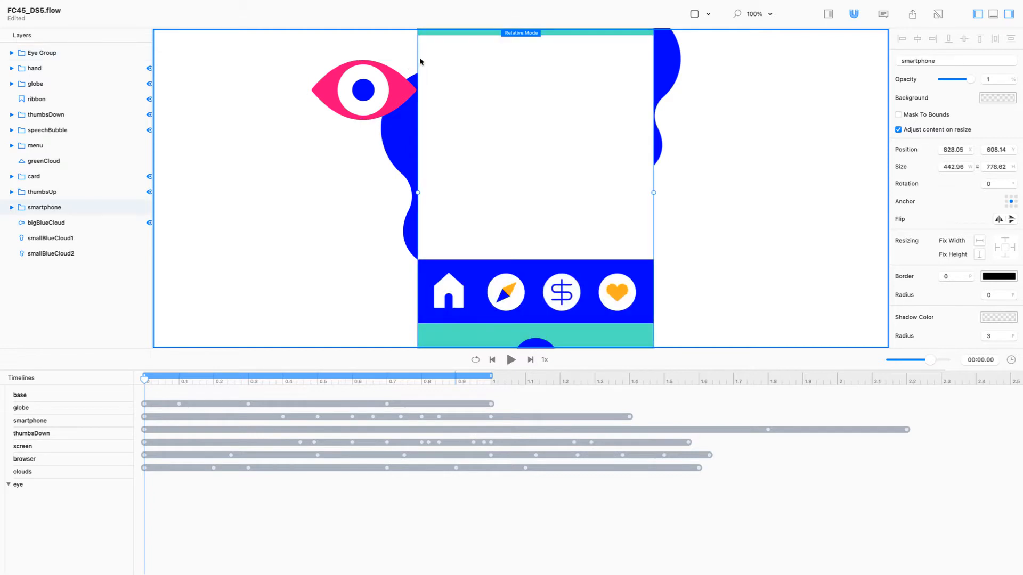
{"action": "left_click", "coordinate": [392, 88]}
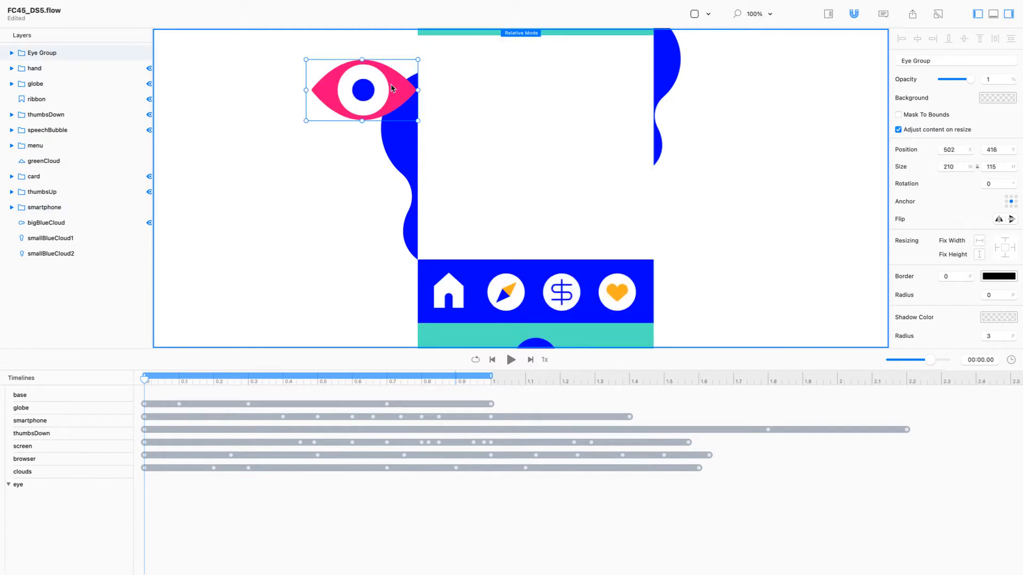
Inspect the Eye Group's right edge against the smartphone's edge up close, trying a 1-pixel shift left and undoing it.
{"action": "key", "text": "super+plus"}
{"action": "key", "text": "super+plus"}
{"action": "key", "text": "super+plus"}
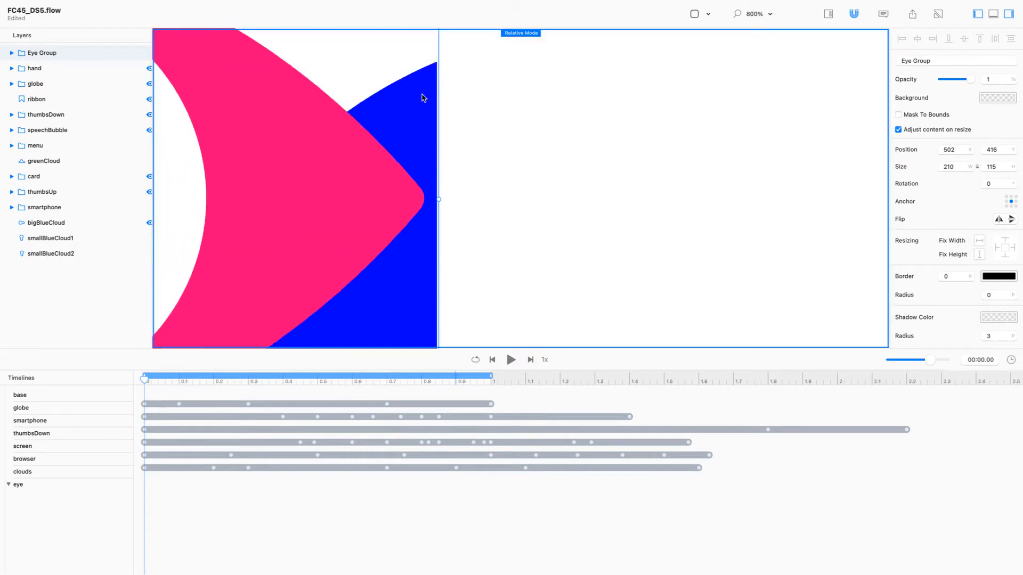
{"action": "left_click_drag", "start_coordinate": [424, 98], "coordinate": [388, 211]}
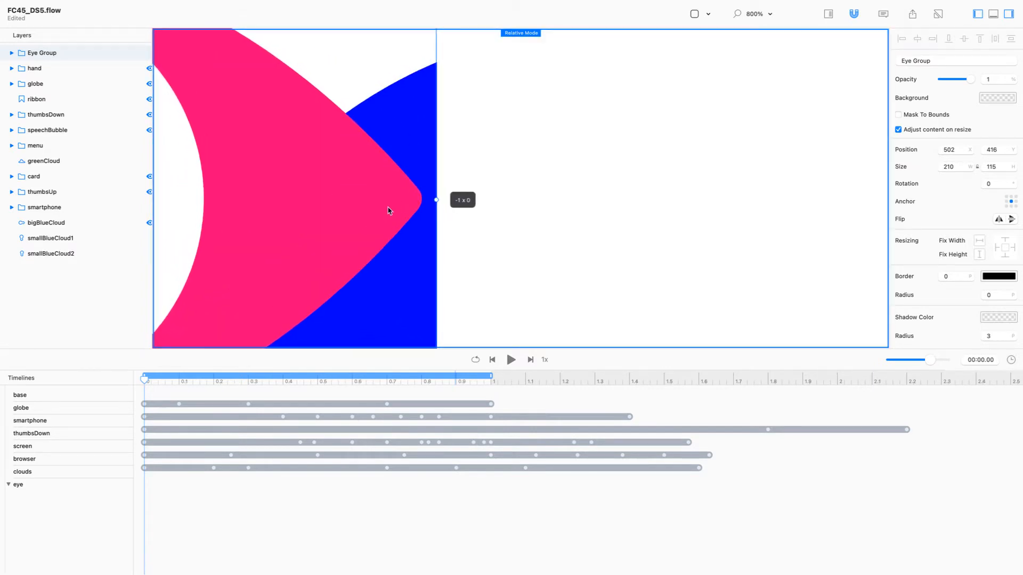
{"action": "key", "text": "super+z"}
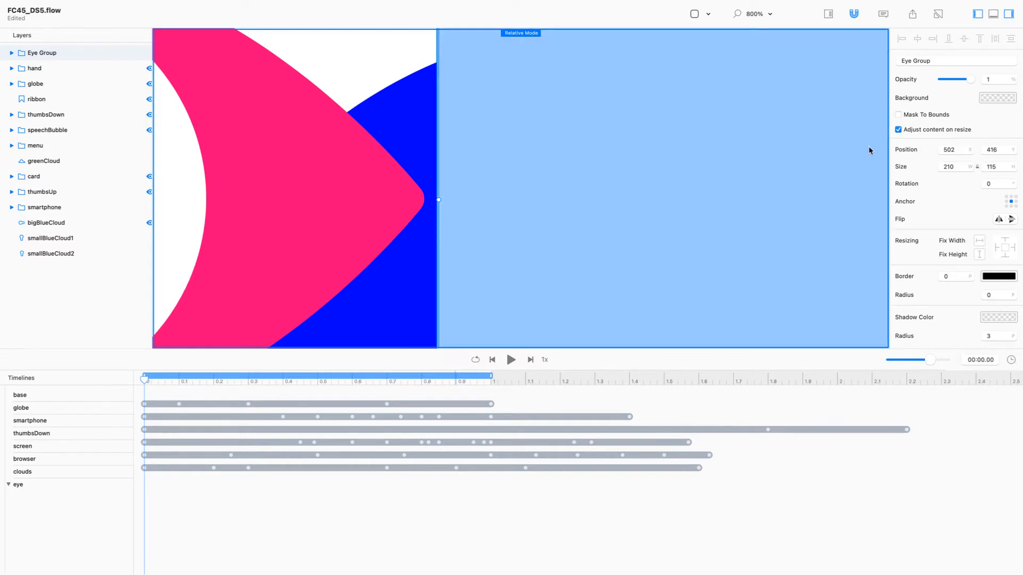
{"action": "key", "text": "super+minus"}
{"action": "key", "text": "super+minus"}
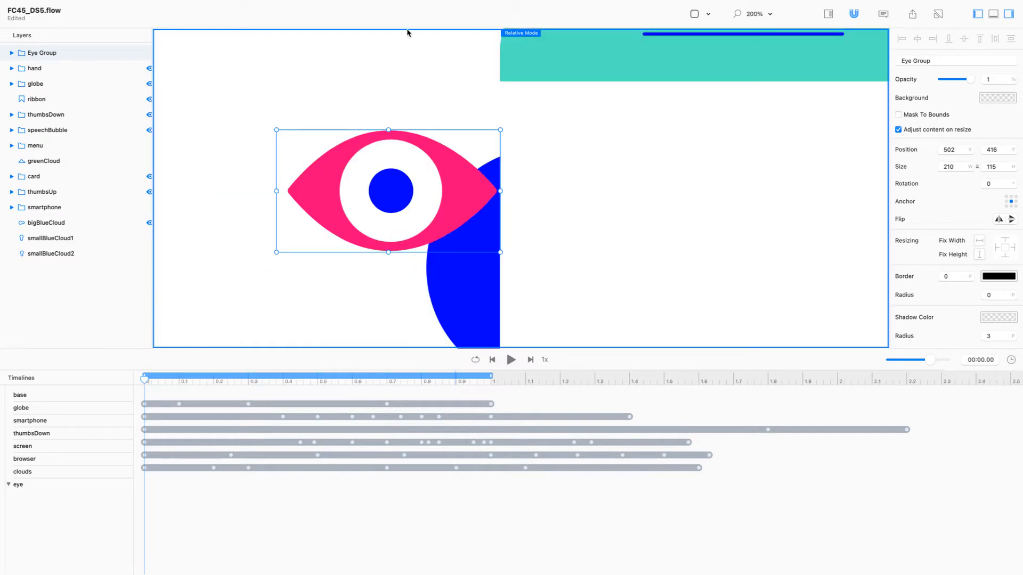
Select the nested eye group inside the Eye Group.
{"action": "left_click", "coordinate": [407, 32]}
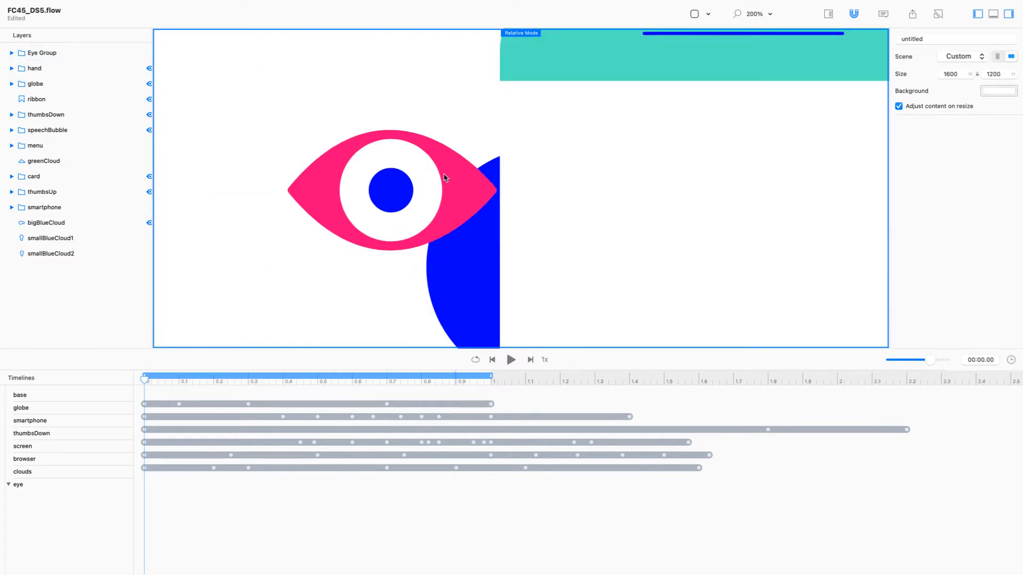
{"action": "left_click", "coordinate": [422, 189]}
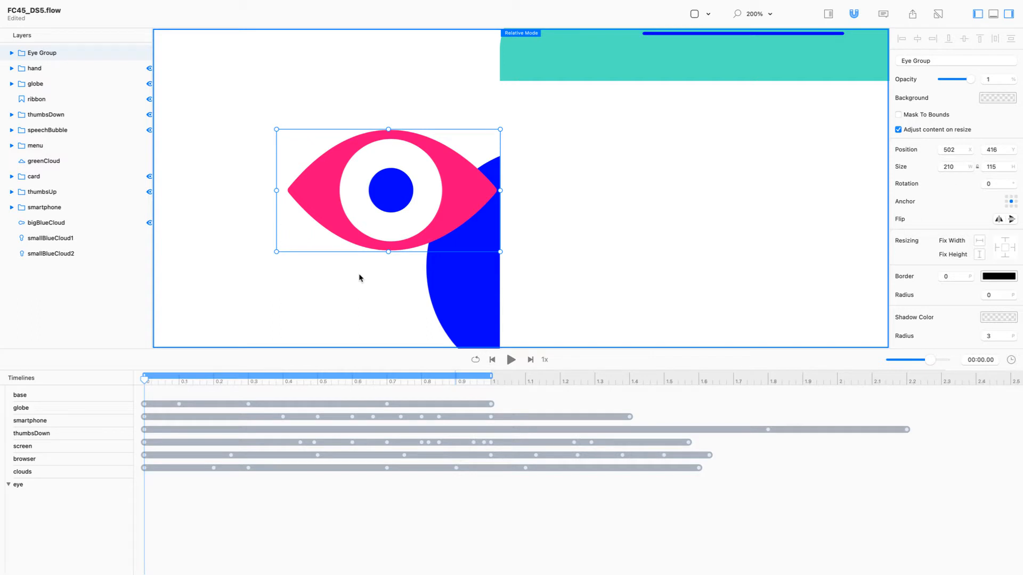
{"action": "double_click", "coordinate": [312, 201]}
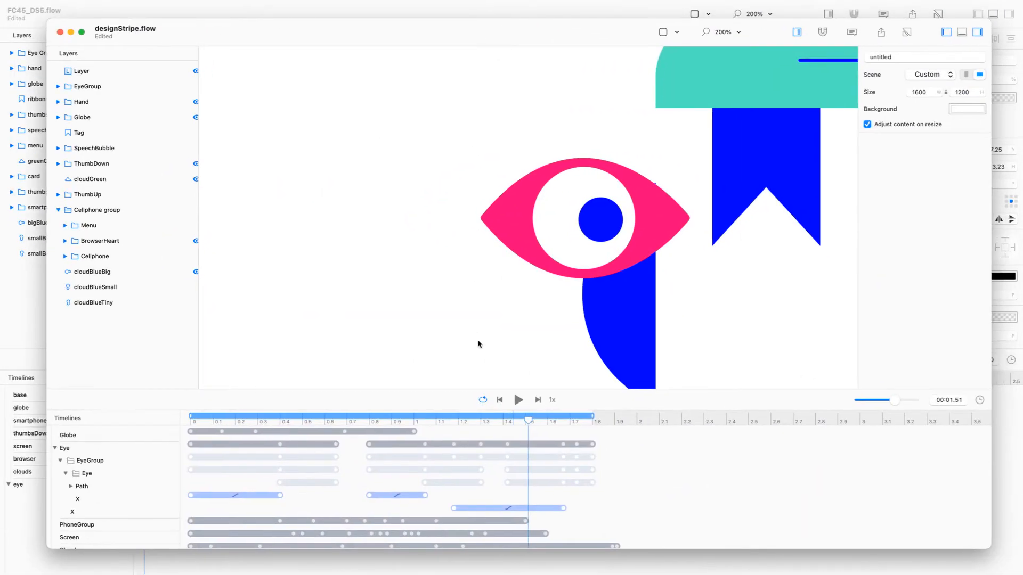
Switch to the designStripe.flow document and scrub its eye animation to 0.65 and 0.77 seconds, examining the path tracks.
{"action": "left_click_drag", "start_coordinate": [528, 421], "coordinate": [330, 414]}
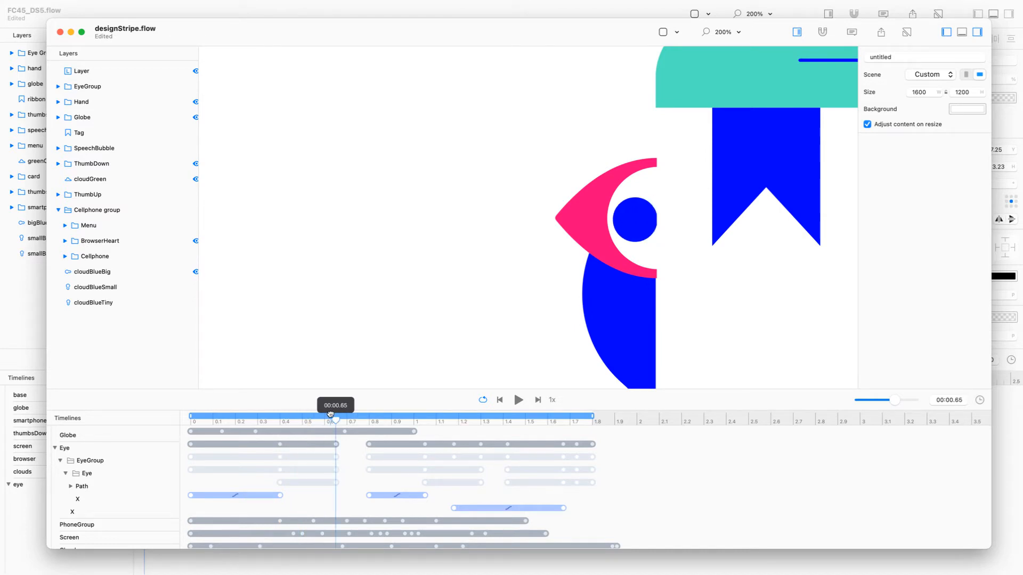
{"action": "left_click_drag", "start_coordinate": [330, 413], "coordinate": [362, 417]}
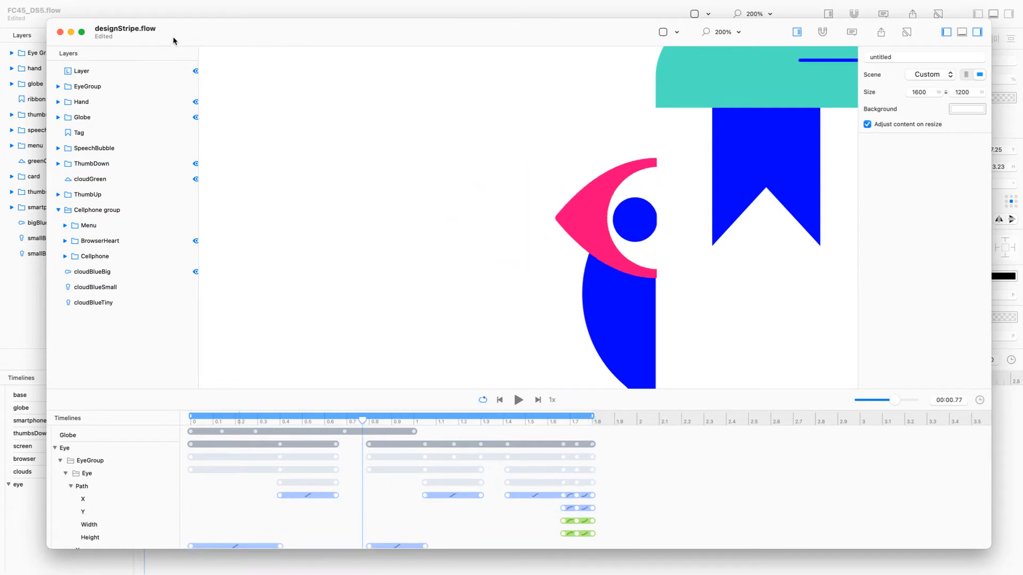
{"action": "left_click_drag", "start_coordinate": [184, 37], "coordinate": [221, 38]}
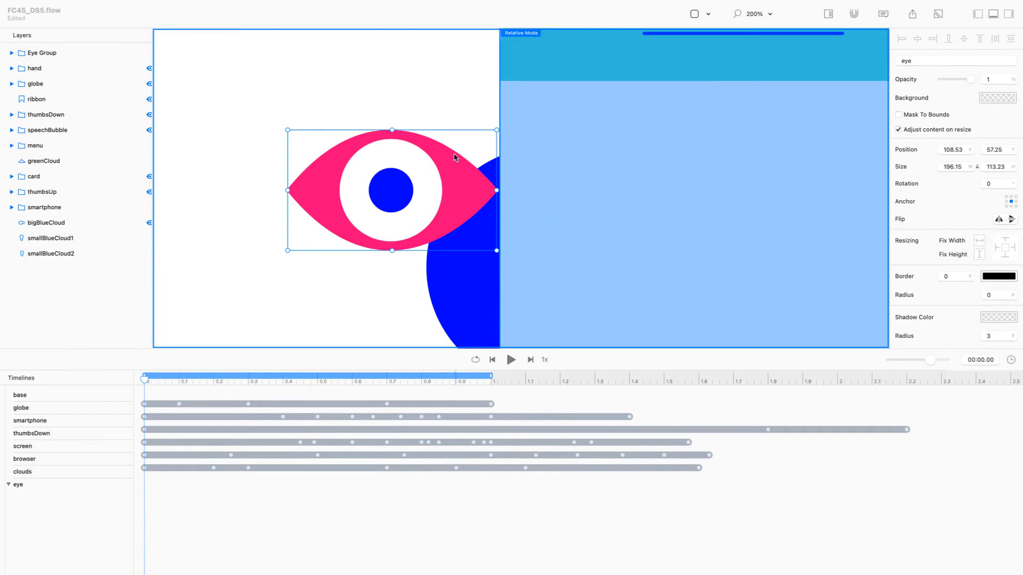
Return to the FC45_DS5.flow document and shift the nested eye to X 111, Y 57, against the Eye Group's right edge.
{"action": "left_click", "coordinate": [397, 144]}
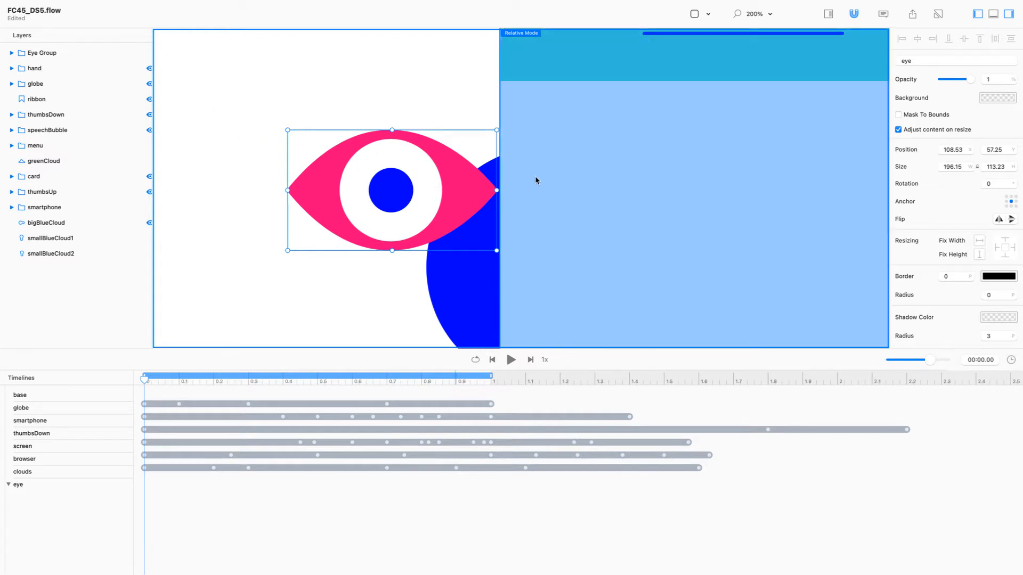
{"action": "left_click_drag", "start_coordinate": [461, 184], "coordinate": [464, 184]}
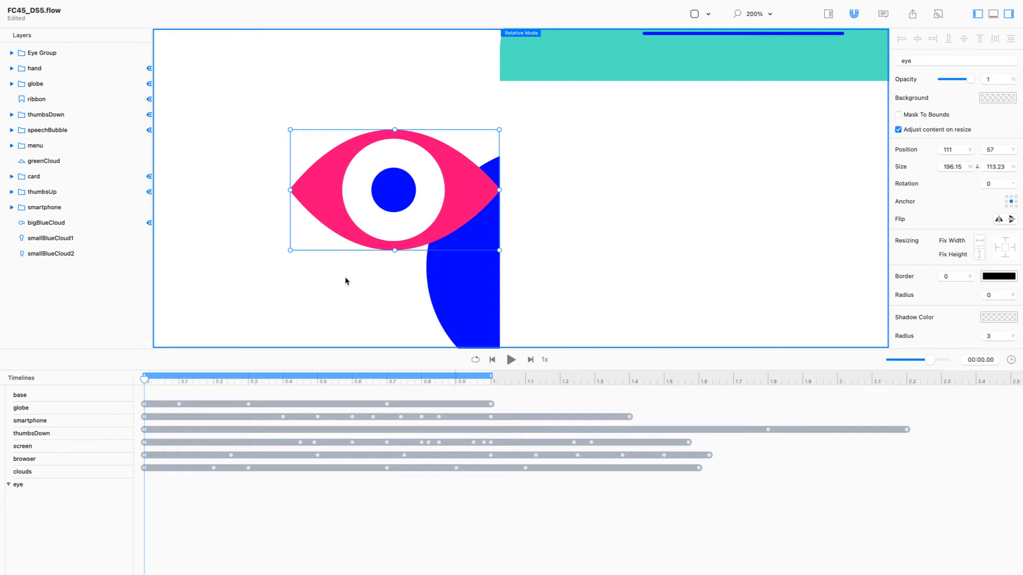
{"action": "double_click", "coordinate": [343, 206]}
{"action": "key", "text": "Delete"}
{"action": "key", "text": "super+z"}
{"action": "key", "text": "super+z"}
Expand the Eye Group and move its nested eye right to X 308, so its left tip meets the smartphone's left edge.
{"action": "left_click", "coordinate": [11, 53]}
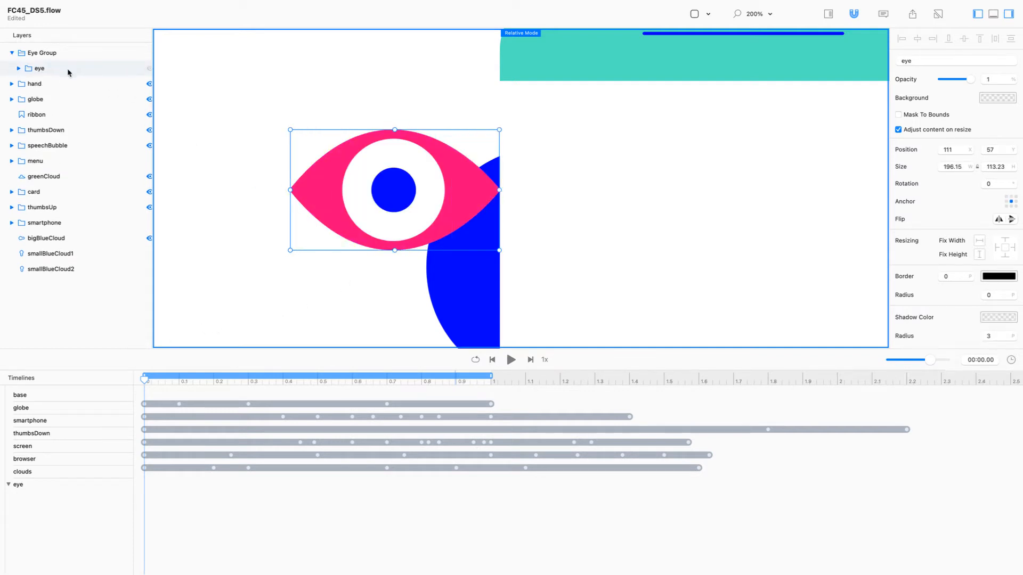
{"action": "left_click_drag", "start_coordinate": [330, 213], "coordinate": [540, 217]}
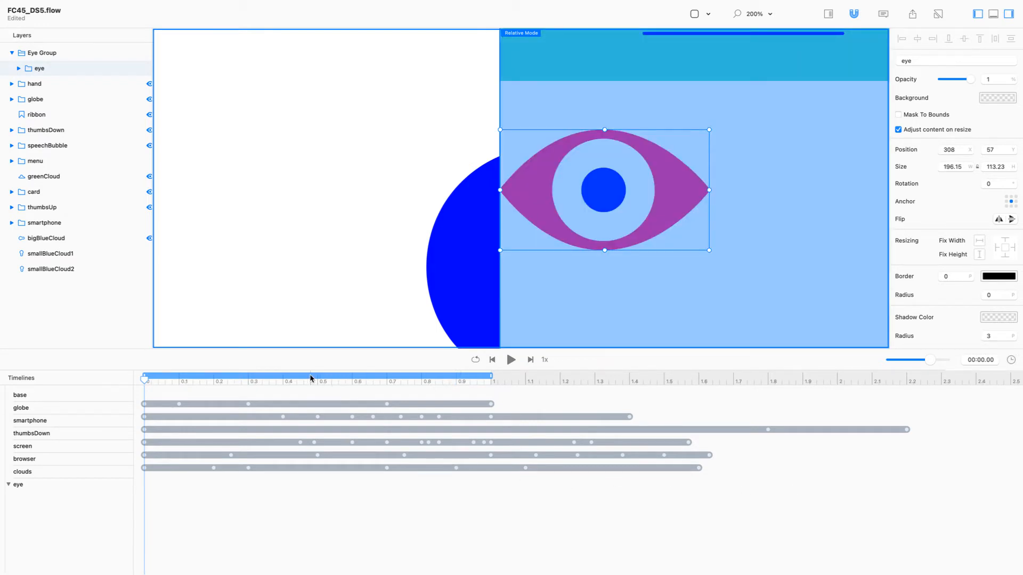
At 0.4 seconds, turn off relative mode and move the nested eye left to X 210.
{"action": "left_click", "coordinate": [284, 380]}
{"action": "left_click_drag", "start_coordinate": [284, 381], "coordinate": [283, 380]}
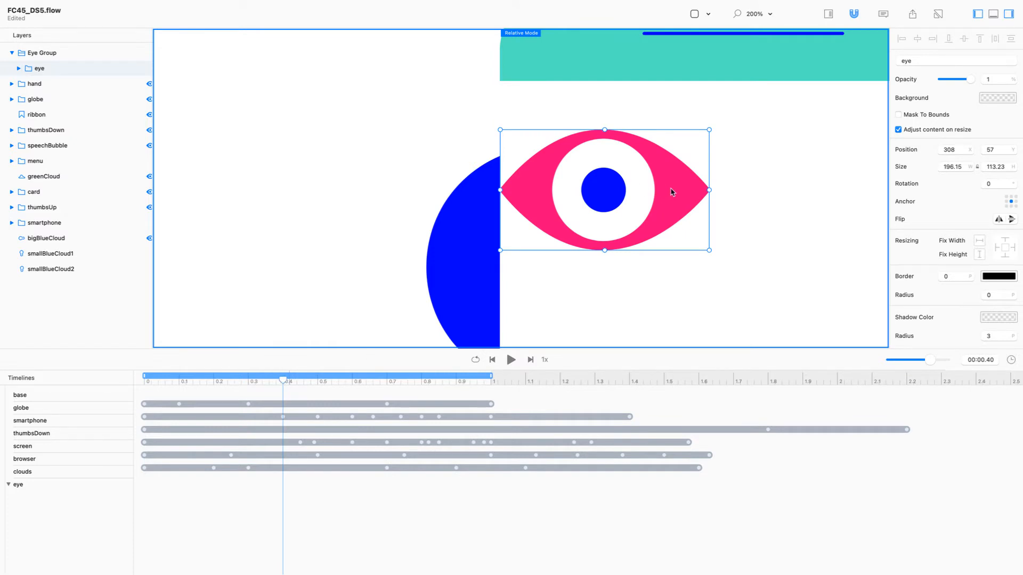
{"action": "left_click_drag", "start_coordinate": [672, 192], "coordinate": [567, 192]}
{"action": "key", "text": "super+z"}
{"action": "key", "text": "r"}
{"action": "left_click_drag", "start_coordinate": [658, 201], "coordinate": [554, 201]}
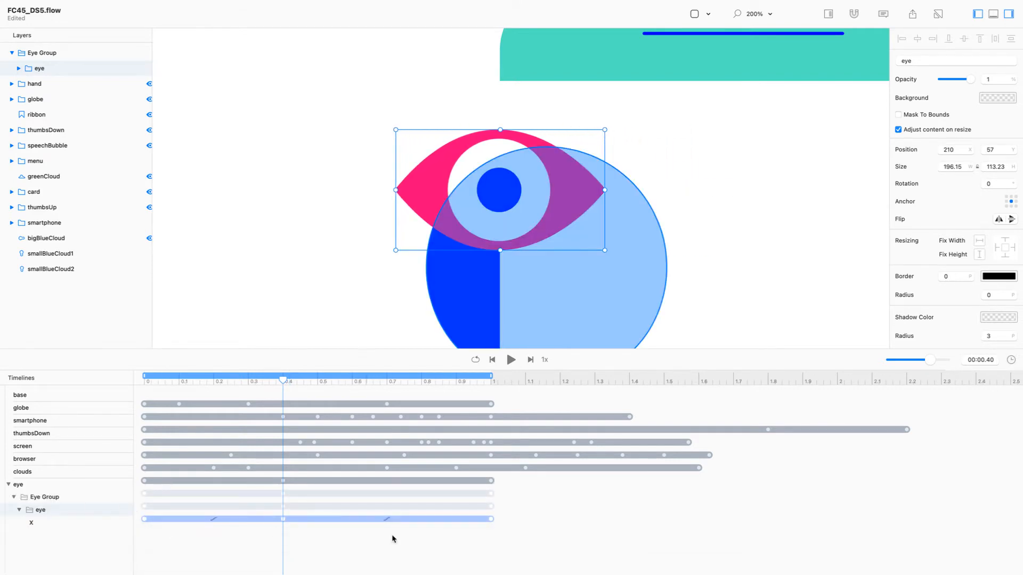
Delete the nested eye's X keyframe at 1 second.
{"action": "left_click_drag", "start_coordinate": [285, 520], "coordinate": [339, 522]}
{"action": "key", "text": "super+z"}
{"action": "left_click", "coordinate": [490, 519]}
{"action": "key", "text": "Delete"}
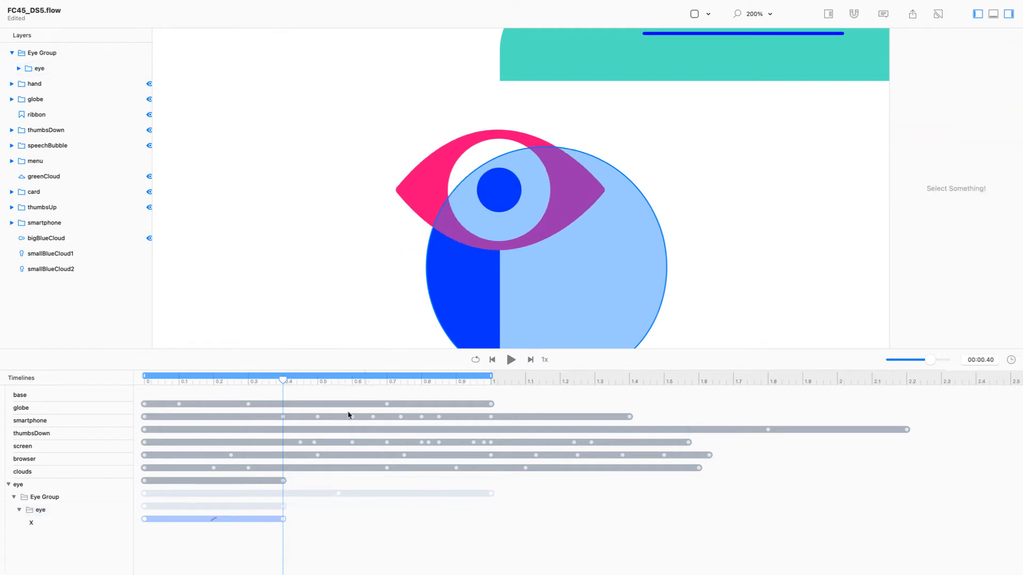
At 0.6 seconds, select the blue pupil path inside the eye and move it left to X 53.
{"action": "left_click_drag", "start_coordinate": [291, 378], "coordinate": [503, 390]}
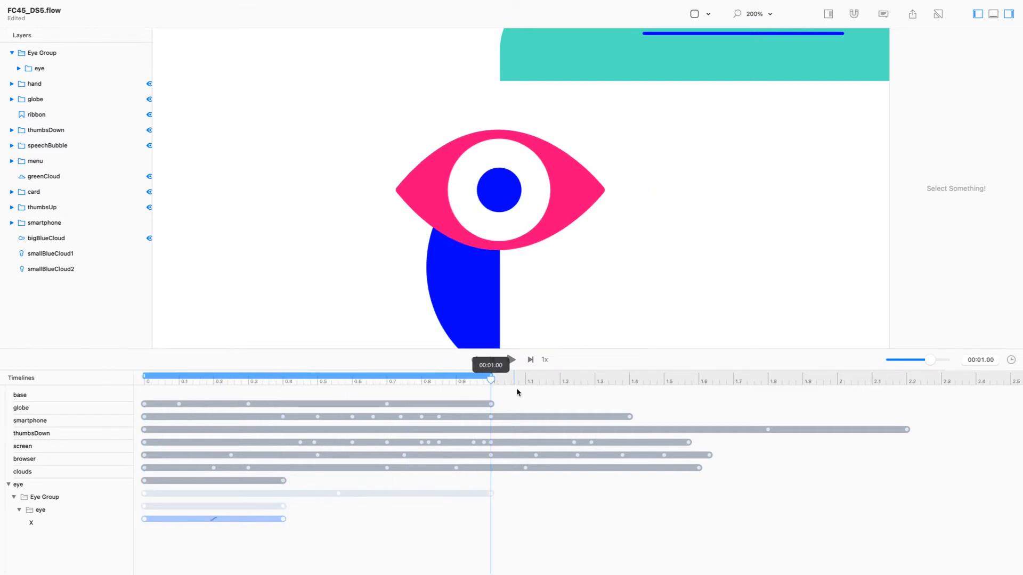
{"action": "left_click", "coordinate": [399, 380]}
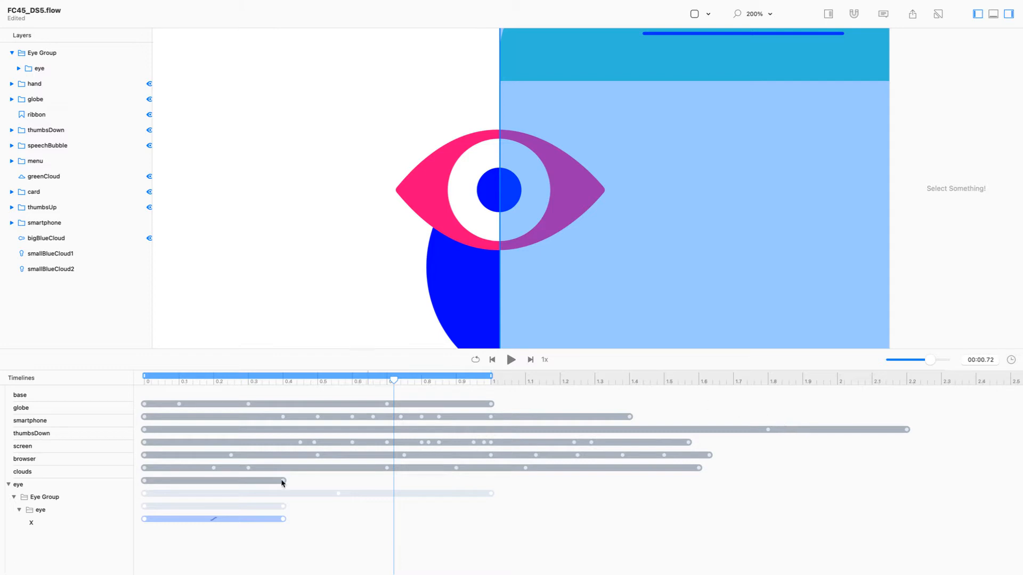
{"action": "left_click_drag", "start_coordinate": [396, 379], "coordinate": [351, 377]}
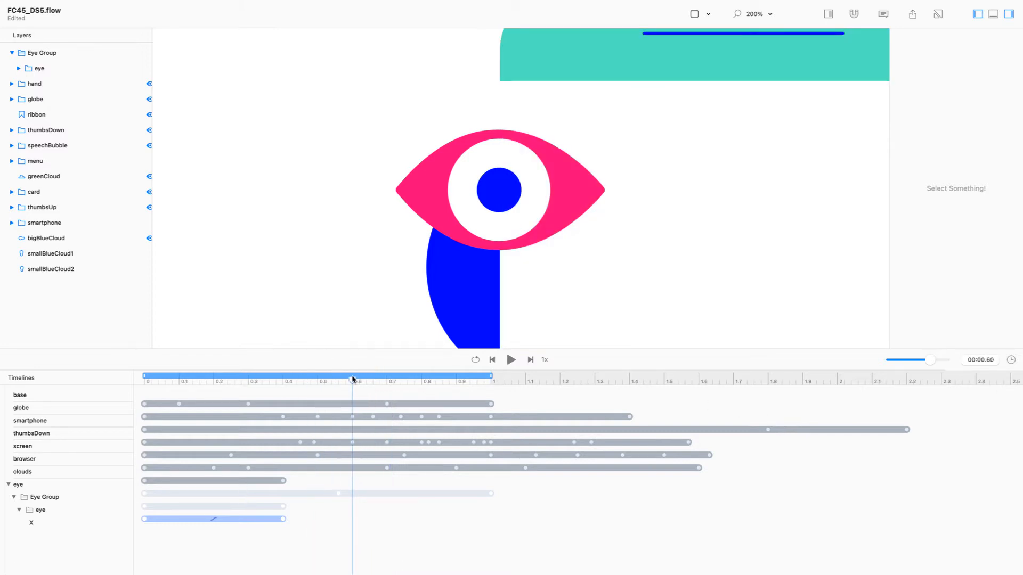
{"action": "left_click", "coordinate": [501, 195]}
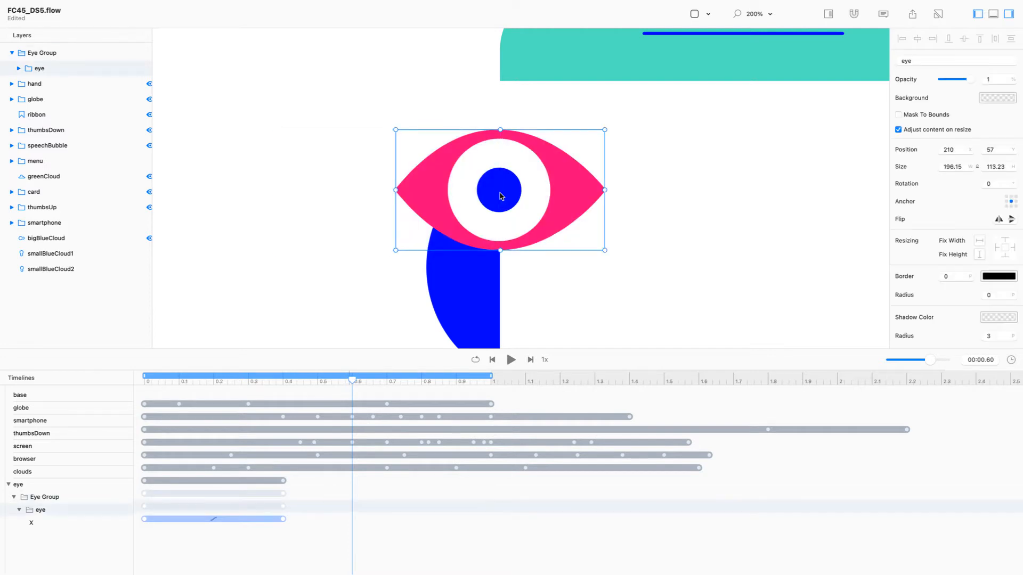
{"action": "double_click", "coordinate": [501, 195]}
{"action": "key", "text": "Escape"}
{"action": "left_click_drag", "start_coordinate": [501, 195], "coordinate": [477, 195]}
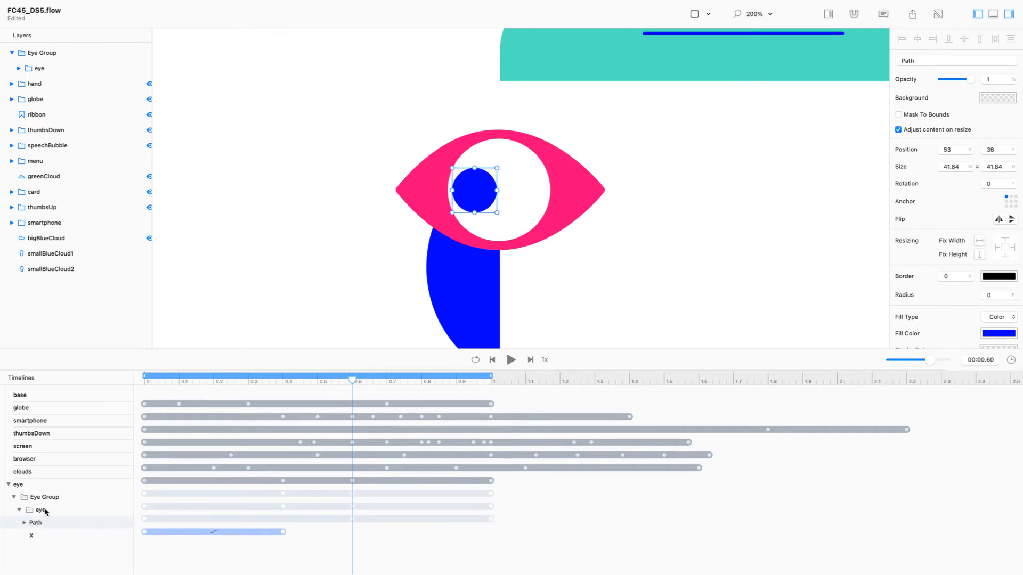
Expand the pupil path's property tracks and delete all of its Y keyframes.
{"action": "left_click", "coordinate": [25, 524]}
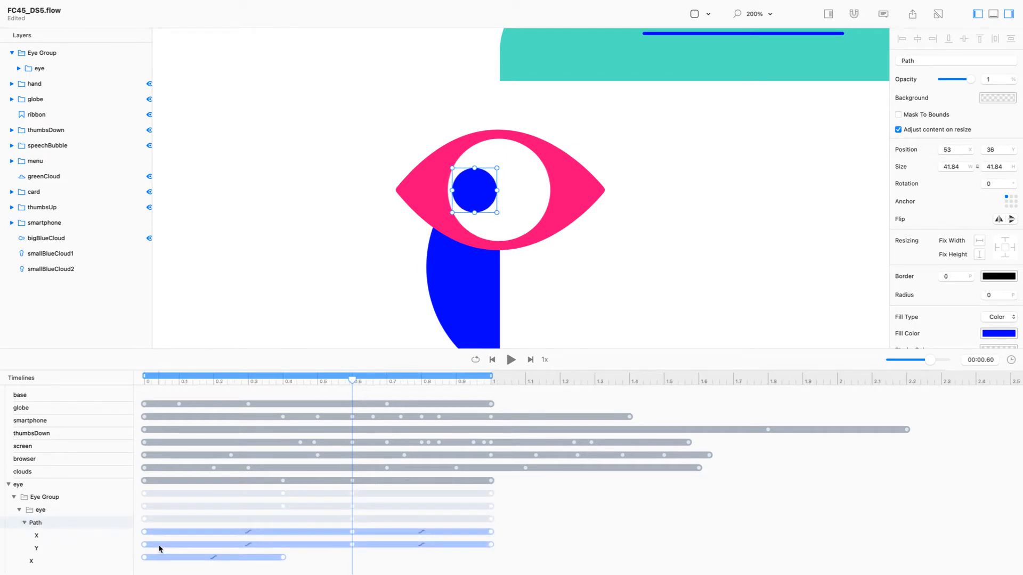
{"action": "left_click", "coordinate": [144, 546]}
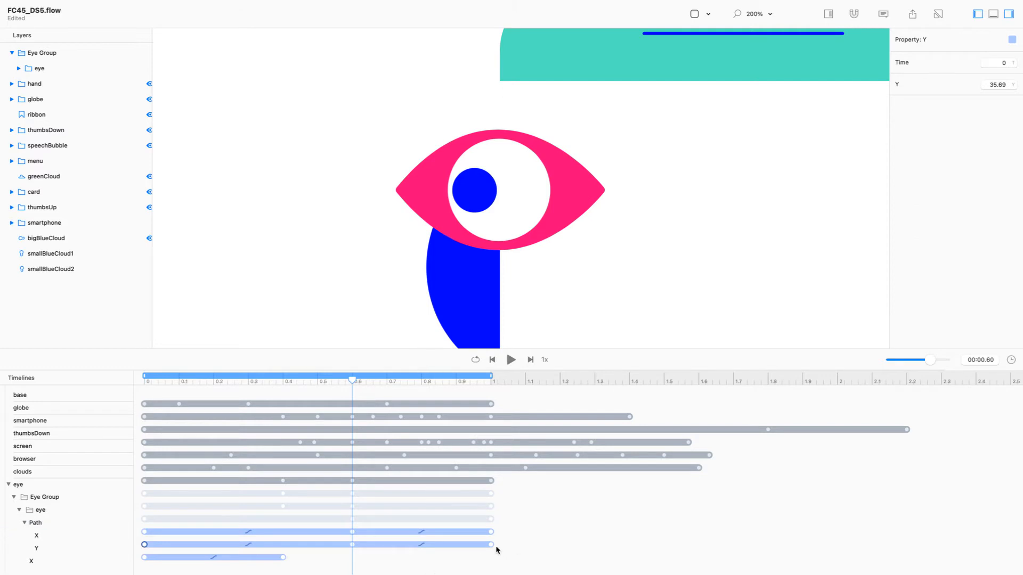
{"action": "left_click", "coordinate": [352, 545]}
{"action": "key", "text": "Delete"}
Move the pupil's first X keyframe to 0.4 seconds and delete its X keyframe at 1 second.
{"action": "left_click_drag", "start_coordinate": [145, 531], "coordinate": [285, 540]}
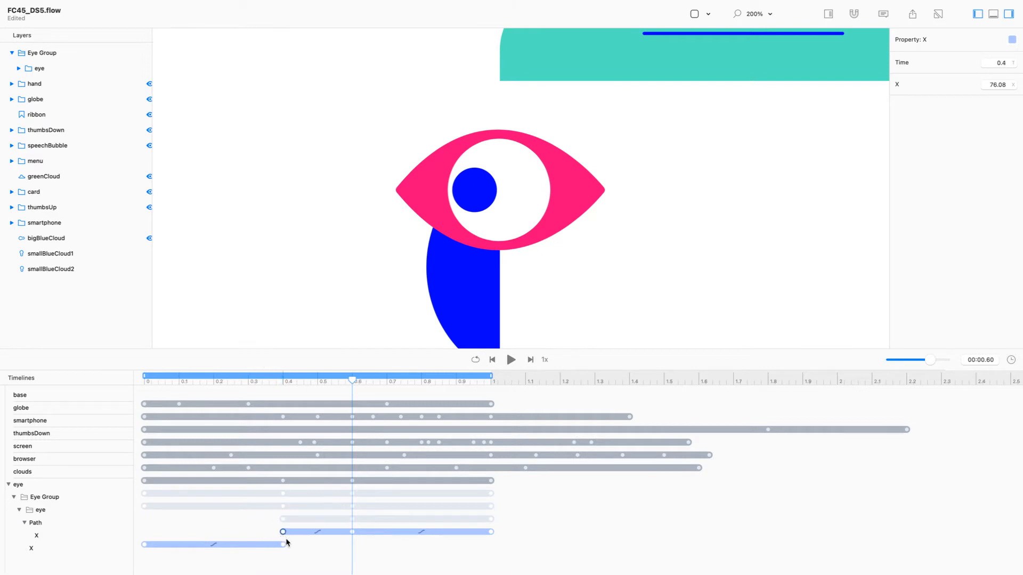
{"action": "left_click", "coordinate": [491, 533]}
{"action": "key", "text": "Delete"}
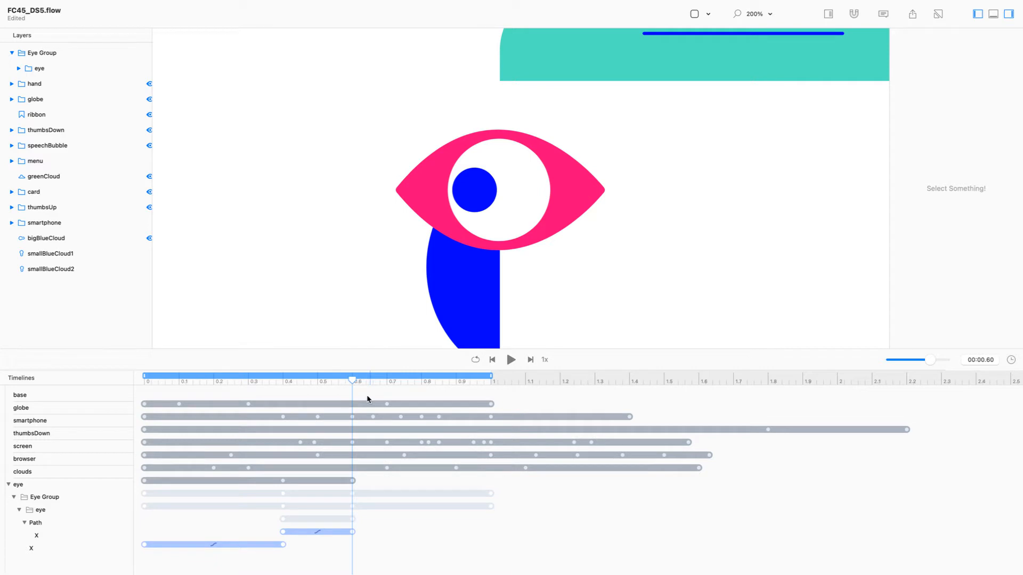
At 1 second, move the nested eye left to X 111 so its right tip meets the smartphone's edge.
{"action": "left_click_drag", "start_coordinate": [367, 399], "coordinate": [502, 416]}
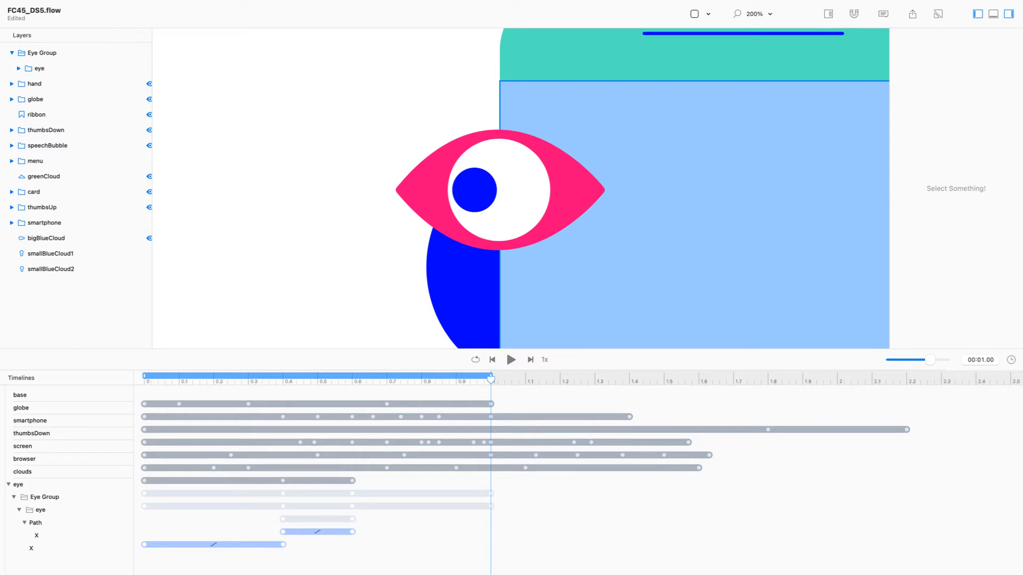
{"action": "key", "text": "super+Tab"}
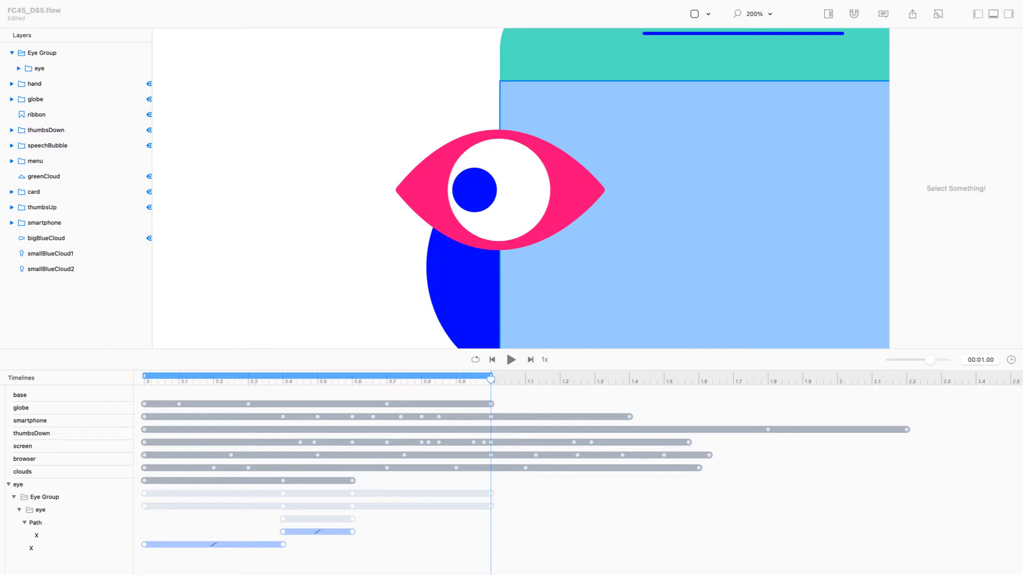
{"action": "left_click", "coordinate": [526, 208]}
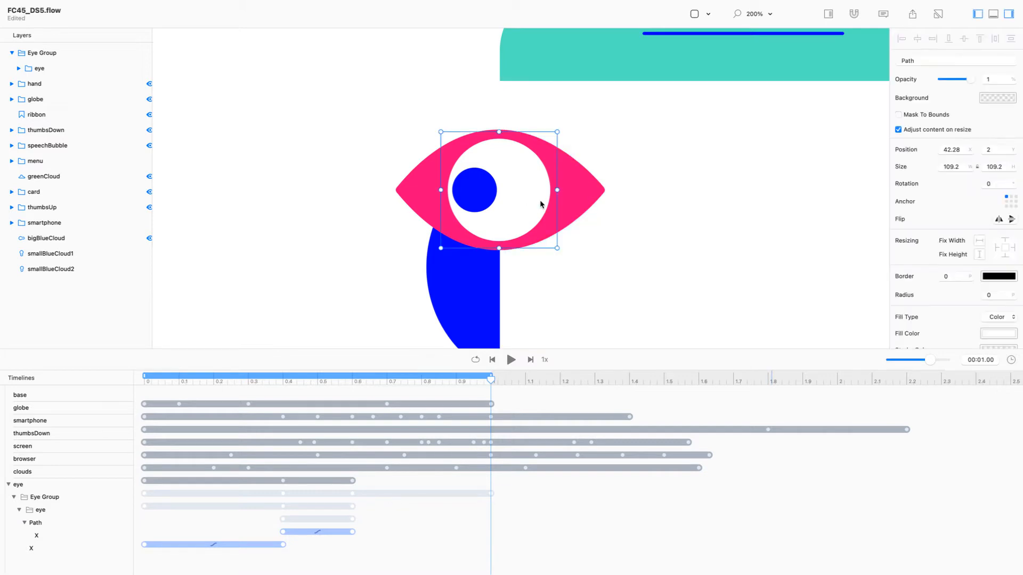
{"action": "left_click", "coordinate": [541, 197]}
{"action": "left_click_drag", "start_coordinate": [550, 195], "coordinate": [448, 190]}
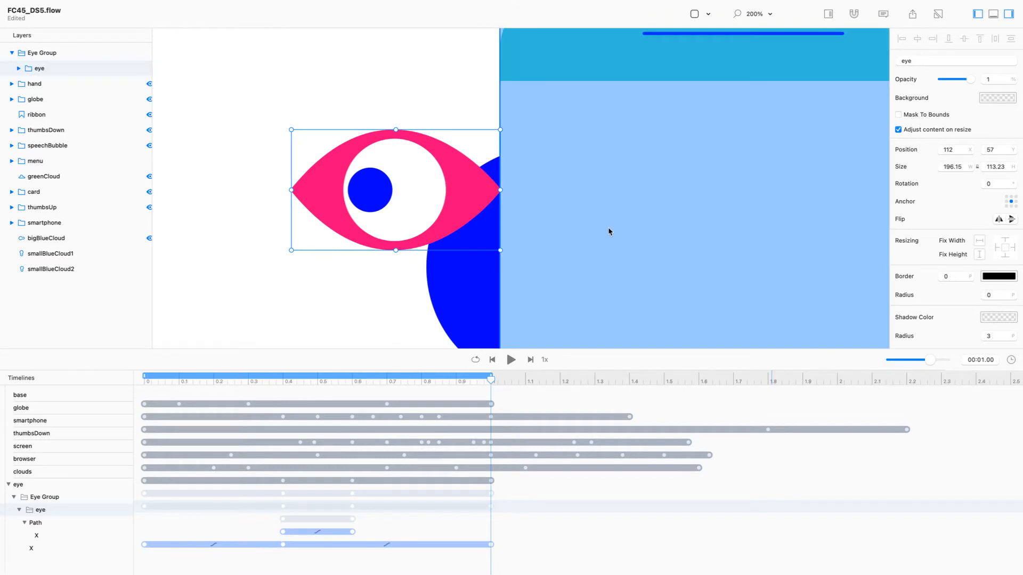
{"action": "key", "text": "Left"}
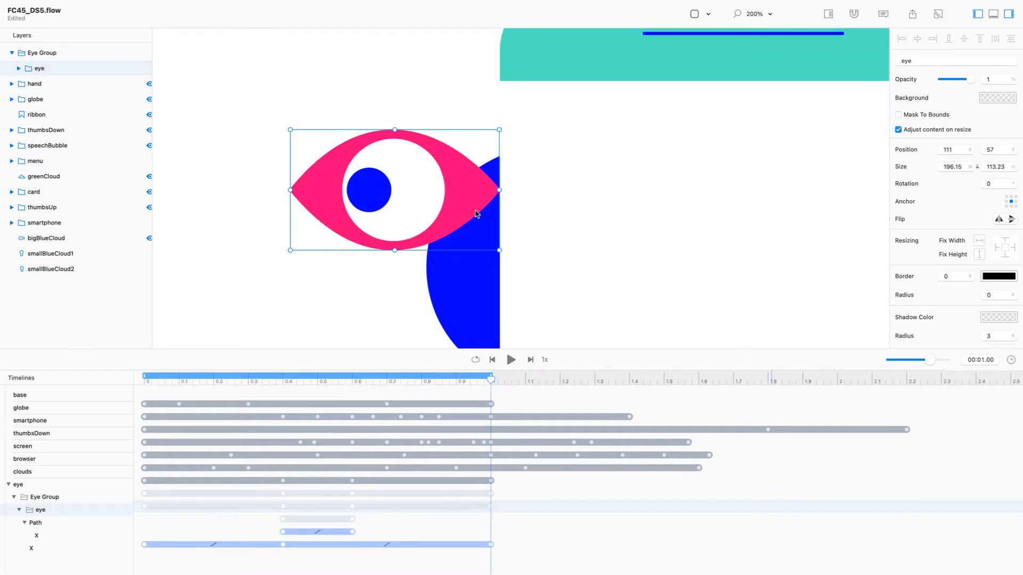
{"action": "left_click", "coordinate": [291, 73]}
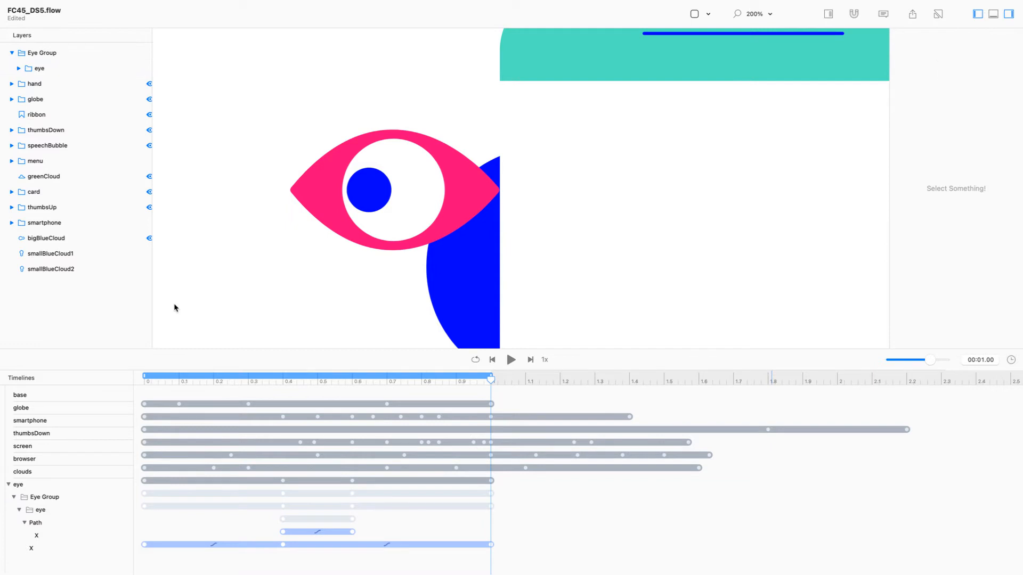
Duplicate the nested eye's 0.4-second X keyframe at 0.7 seconds and preview the animation.
{"action": "key", "text": "space"}
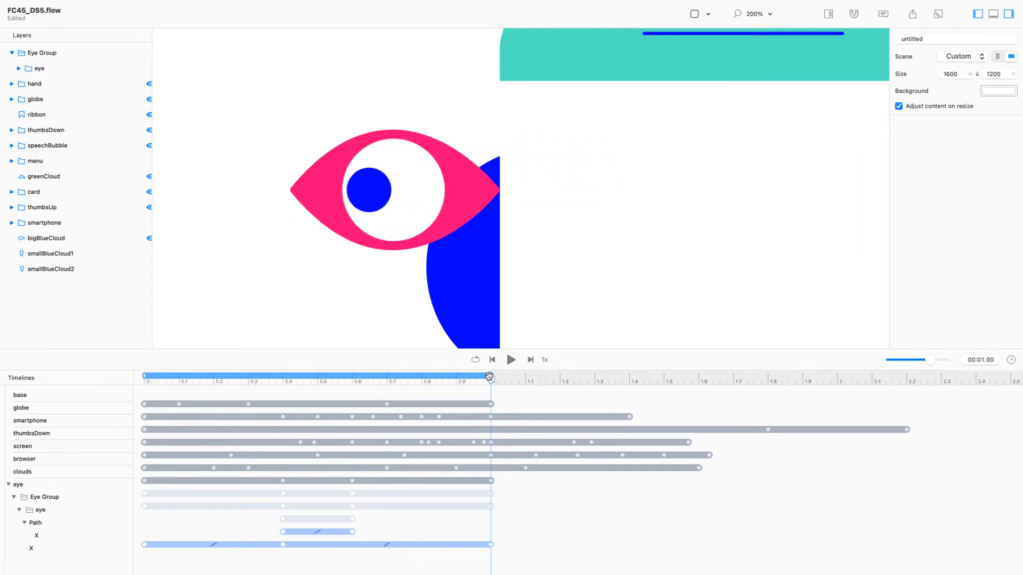
{"action": "left_click_drag", "start_coordinate": [283, 544], "coordinate": [387, 550]}
{"action": "left_click_drag", "start_coordinate": [299, 379], "coordinate": [93, 385]}
{"action": "key", "text": "space"}
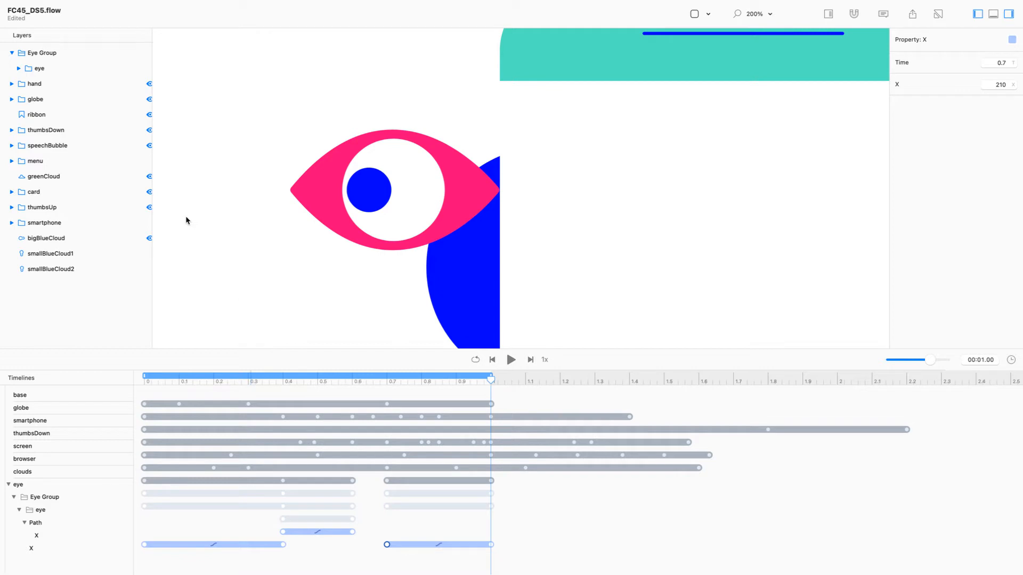
Inspect the Eye Group's masking setting, replay the eye animation, and compare it with the reference document.
{"action": "left_click_drag", "start_coordinate": [491, 379], "coordinate": [524, 371]}
{"action": "left_click", "coordinate": [83, 56]}
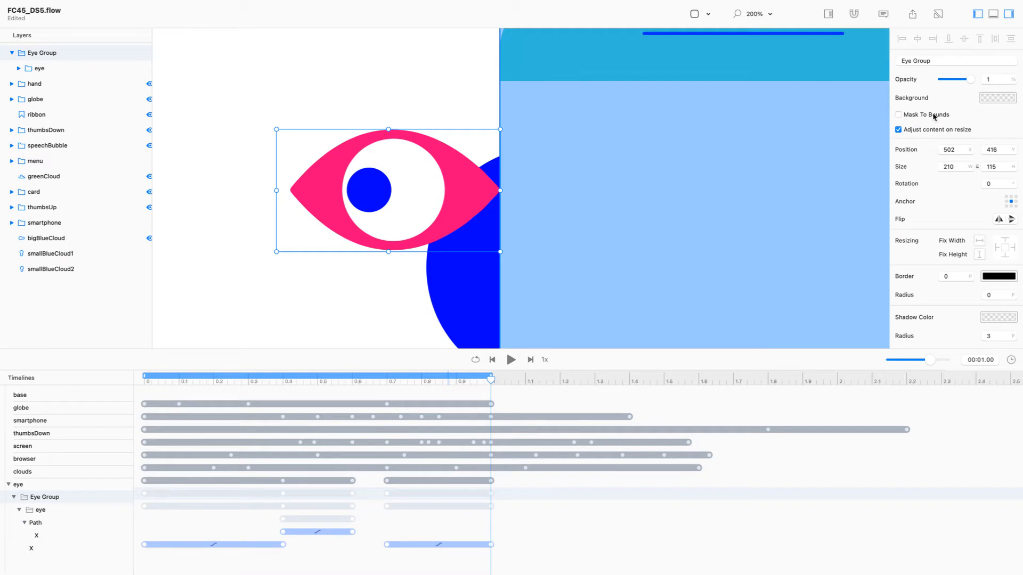
{"action": "left_click", "coordinate": [287, 83]}
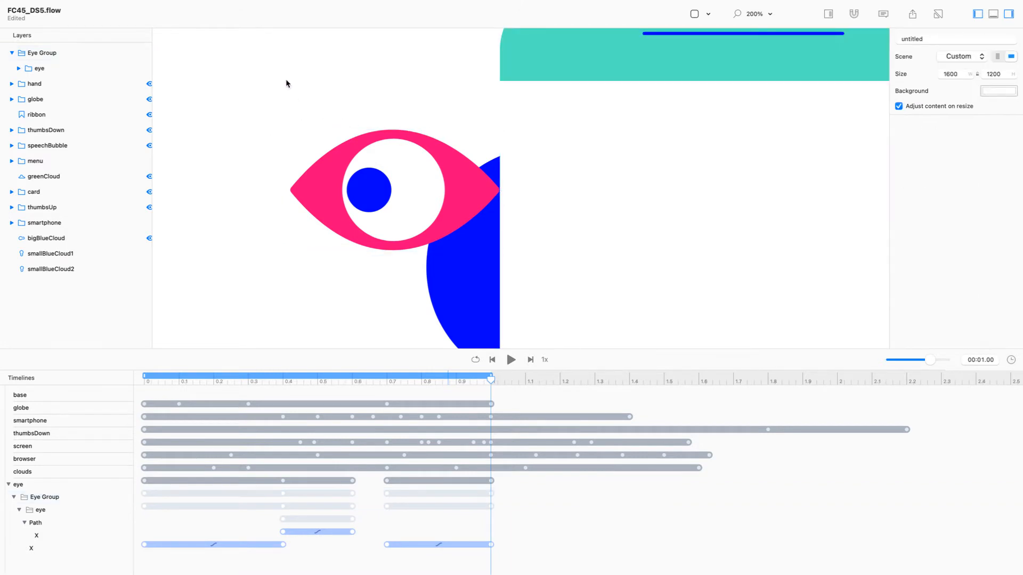
{"action": "key", "text": "space"}
{"action": "key", "text": "super+Tab"}
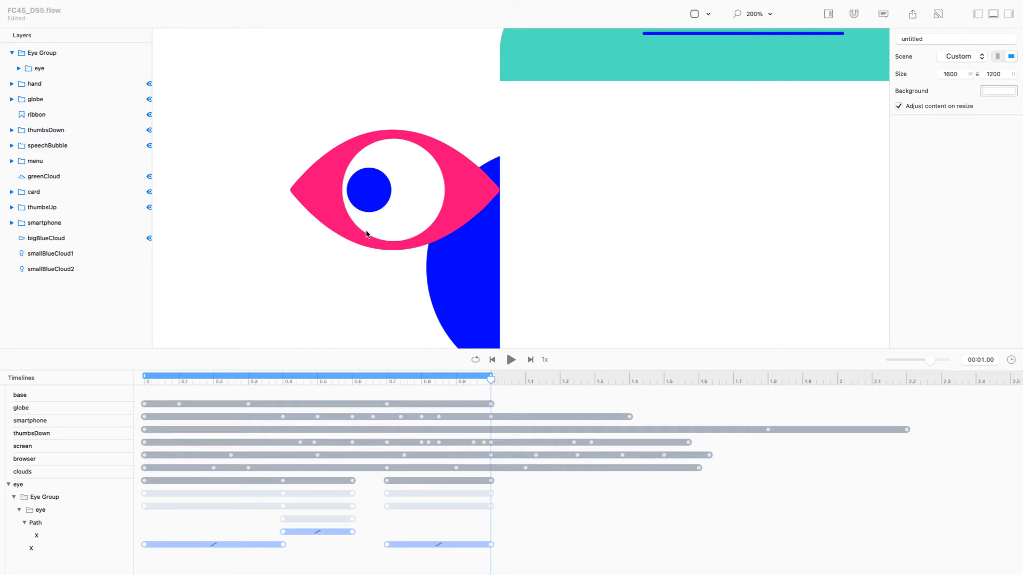
{"action": "left_click", "coordinate": [492, 381]}
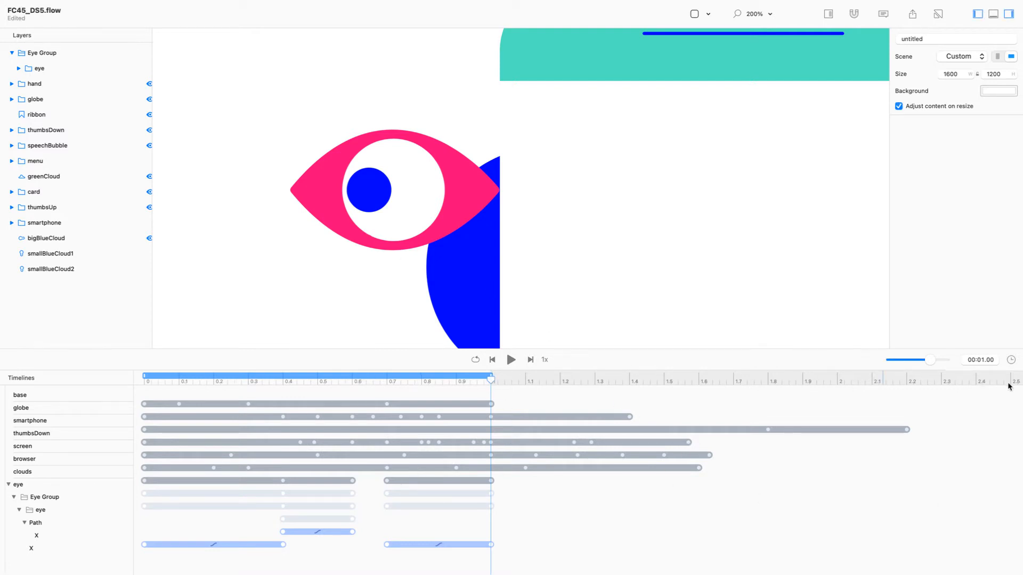
Set the timeline's duration to 2 seconds.
{"action": "left_click", "coordinate": [1011, 360]}
{"action": "type", "text": "2"}
{"action": "left_click", "coordinate": [969, 369]}
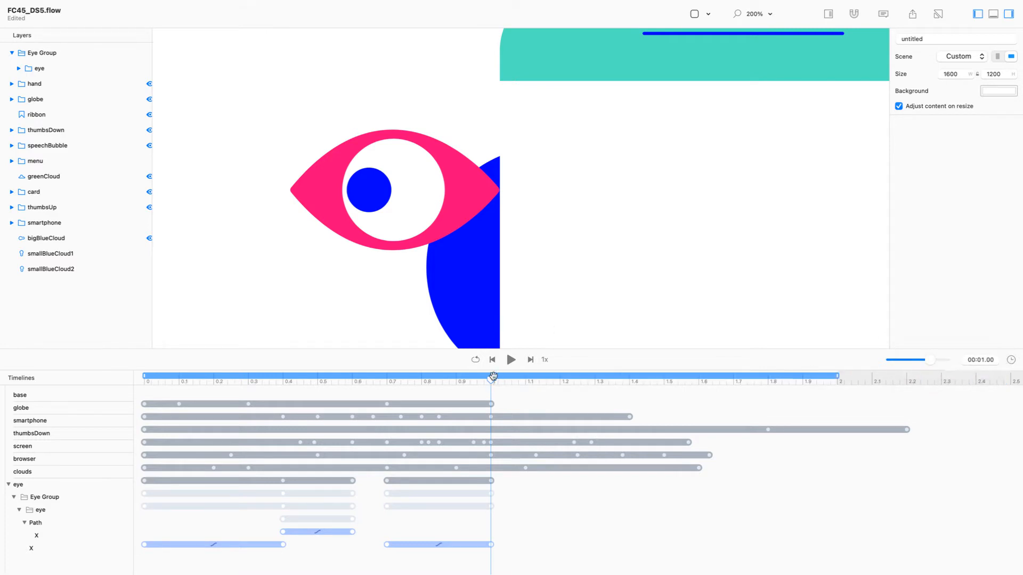
Check the timing of the pupil's first move, and at 1.3 seconds move the blue pupil right to X 99.
{"action": "left_click_drag", "start_coordinate": [493, 376], "coordinate": [594, 378]}
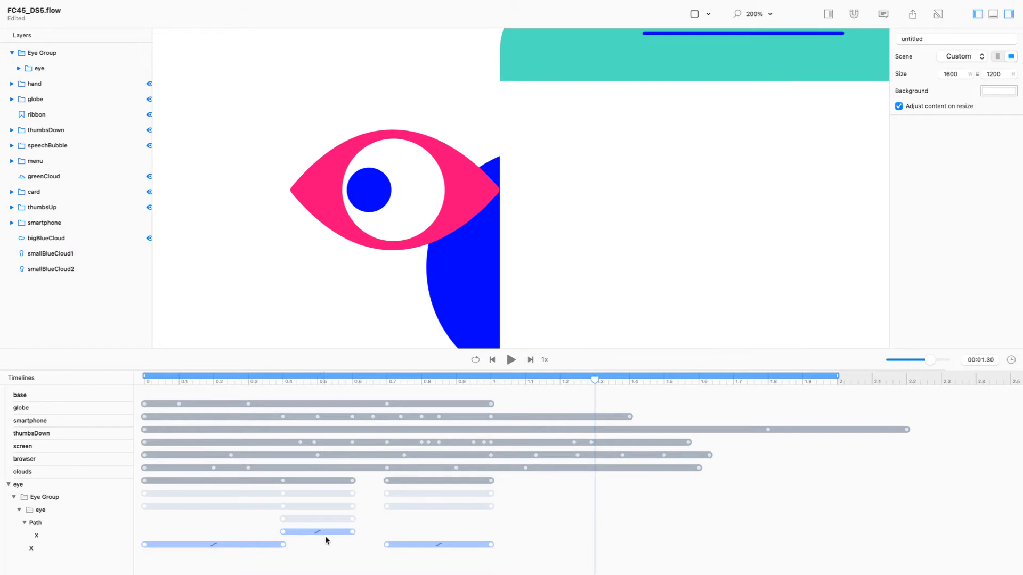
{"action": "left_click_drag", "start_coordinate": [375, 530], "coordinate": [273, 548]}
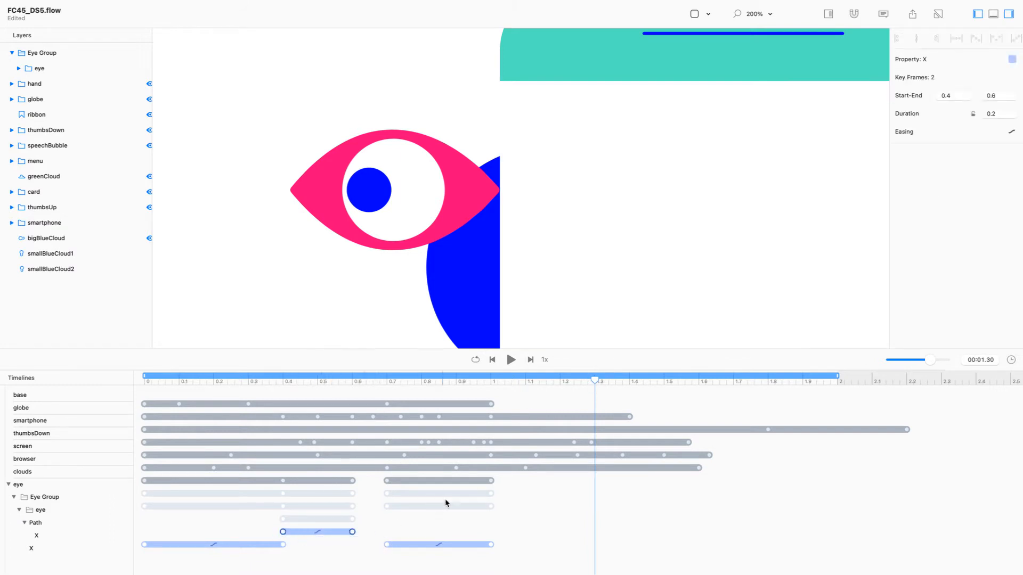
{"action": "mouse_move", "coordinate": [597, 380]}
{"action": "left_mouse_down"}
{"action": "mouse_move", "coordinate": [488, 381]}
{"action": "mouse_move", "coordinate": [628, 381]}
{"action": "mouse_move", "coordinate": [594, 379]}
{"action": "left_mouse_up"}
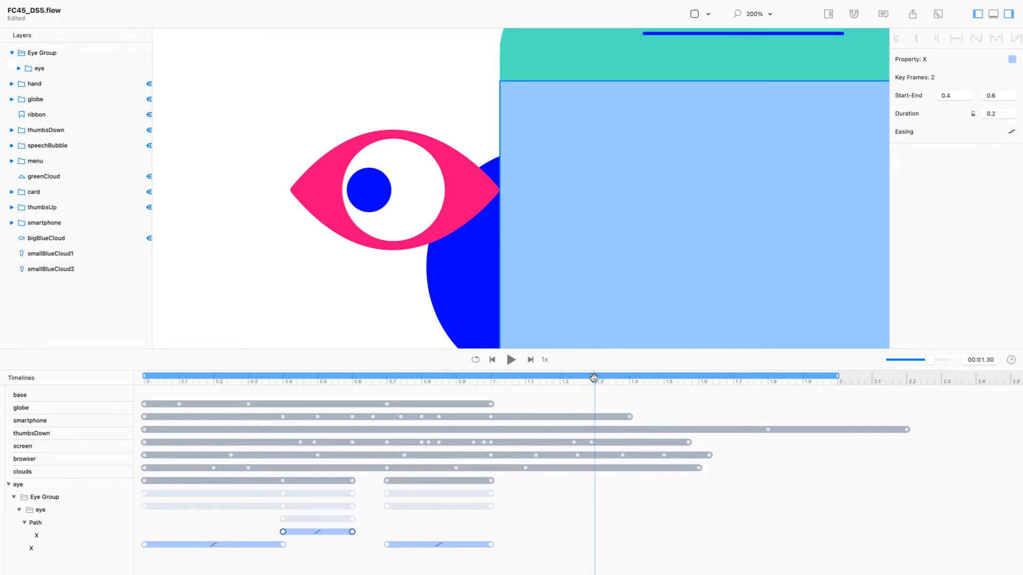
{"action": "left_click", "coordinate": [414, 244]}
{"action": "left_click", "coordinate": [361, 199]}
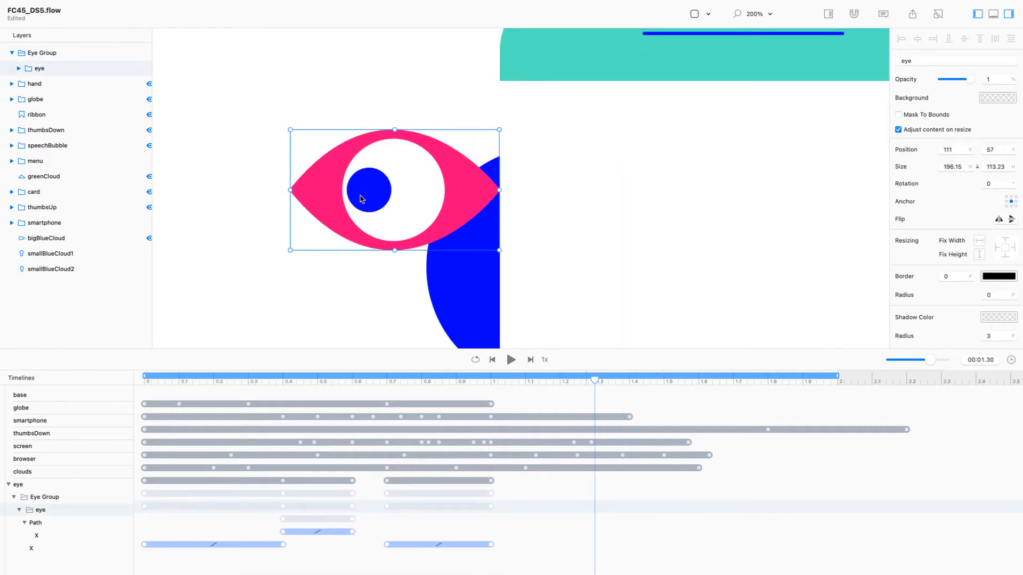
{"action": "left_click", "coordinate": [361, 198]}
{"action": "left_click_drag", "start_coordinate": [362, 199], "coordinate": [411, 198]}
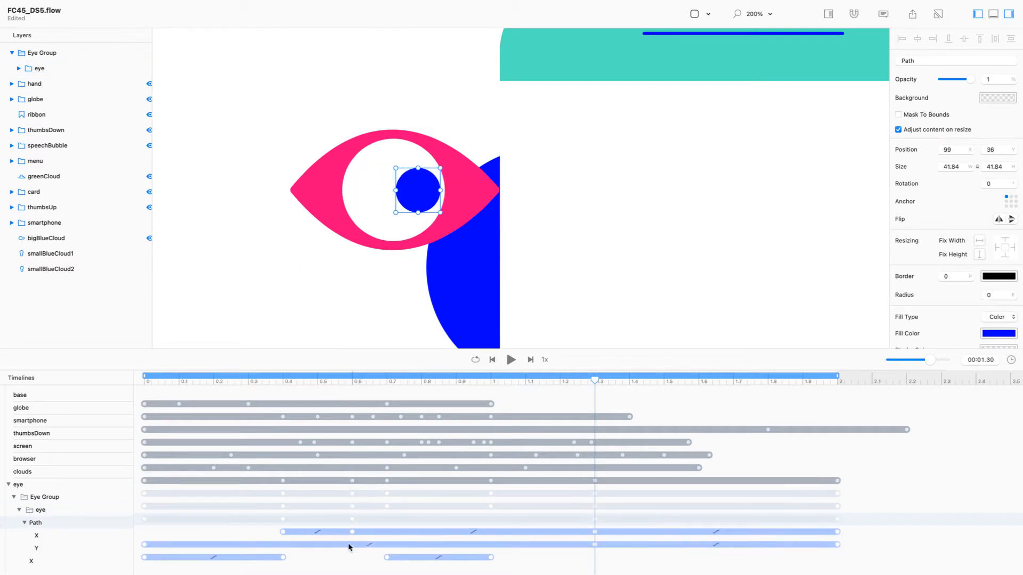
Delete the pupil's Y keyframes so that only its X property is animated.
{"action": "left_click", "coordinate": [595, 545]}
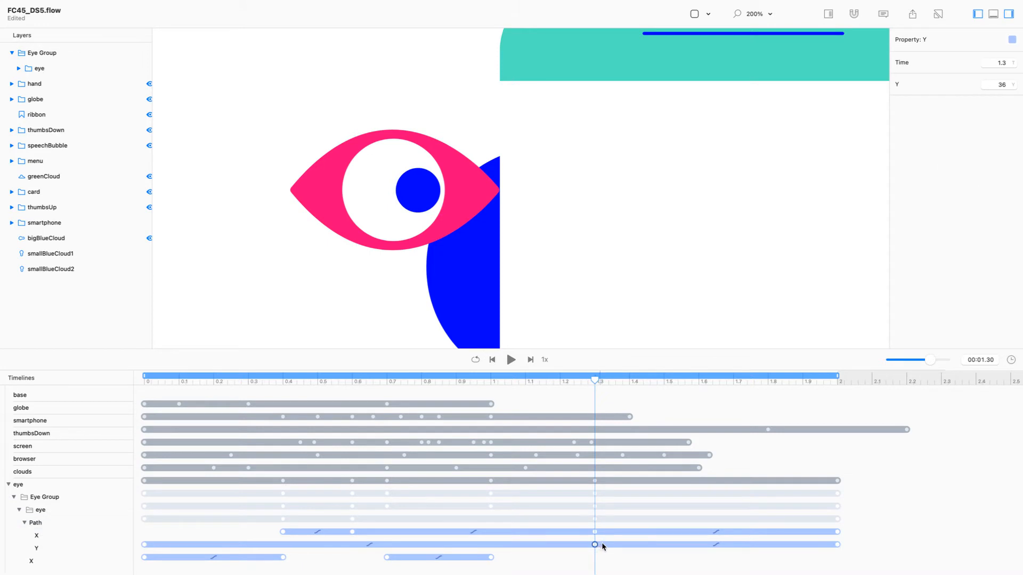
{"action": "left_click", "coordinate": [837, 545]}
{"action": "key", "text": "Delete"}
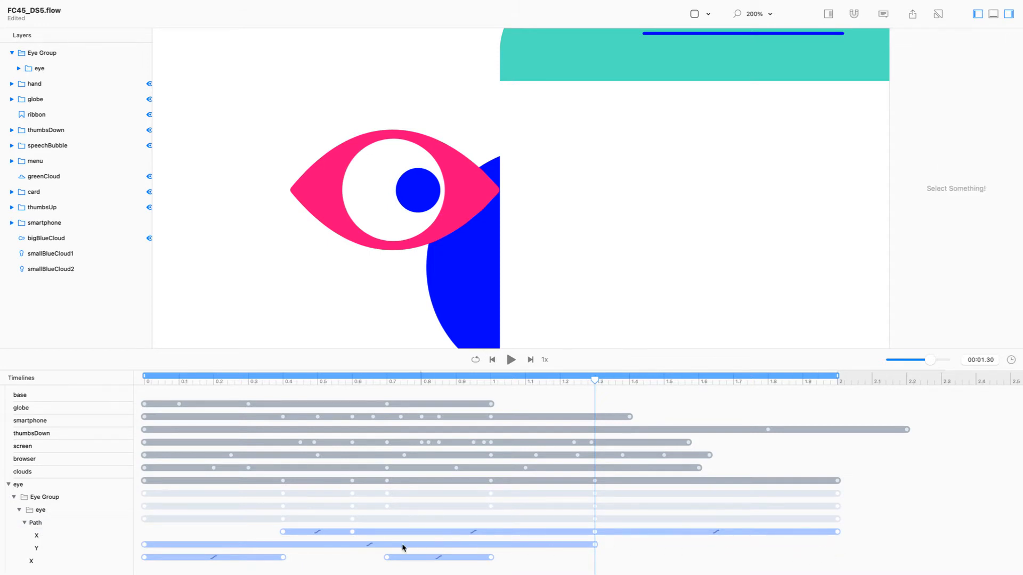
{"action": "left_click", "coordinate": [149, 544]}
{"action": "key", "text": "Delete"}
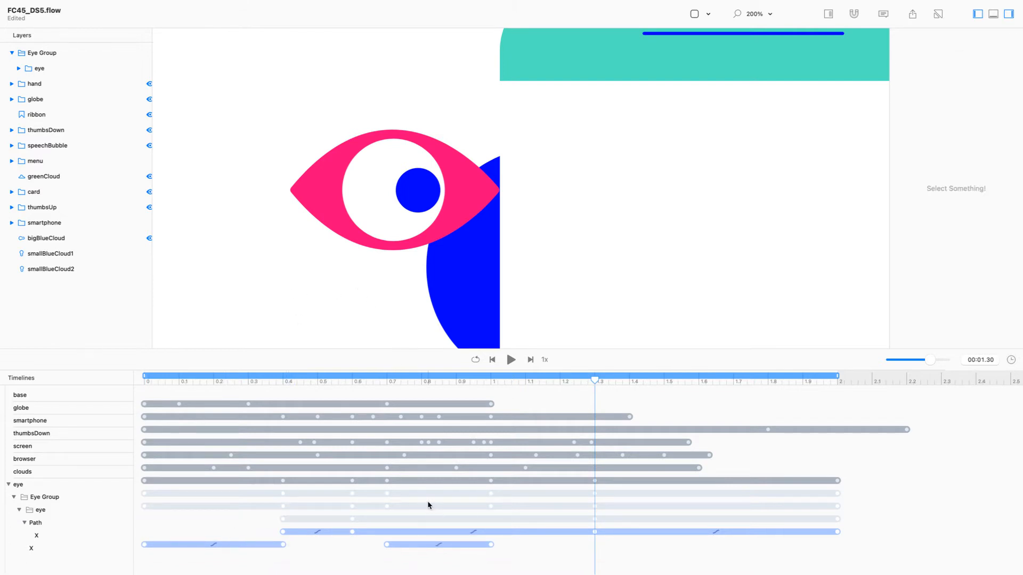
Duplicate the pupil's 0.6-second X keyframe at 1.1 seconds and move its X 99 keyframe to 1.4 seconds.
{"action": "left_click_drag", "start_coordinate": [352, 532], "coordinate": [524, 539]}
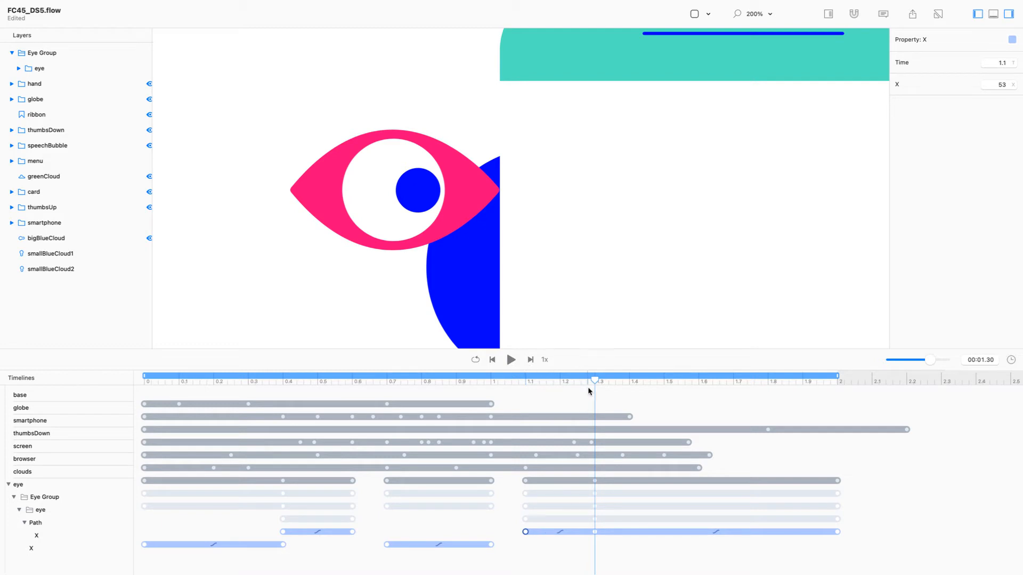
{"action": "left_click", "coordinate": [511, 535]}
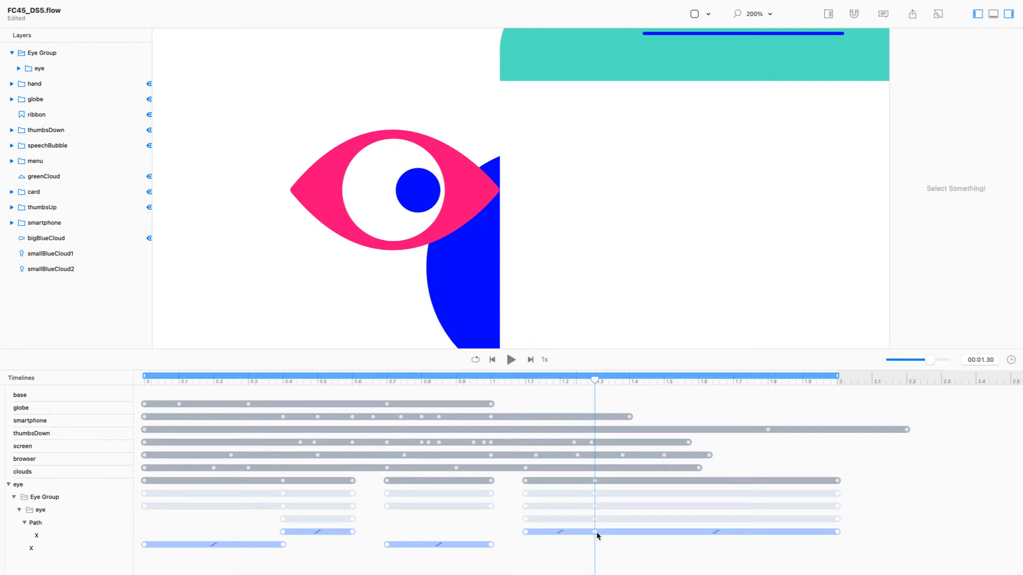
{"action": "left_click_drag", "start_coordinate": [595, 535], "coordinate": [629, 535]}
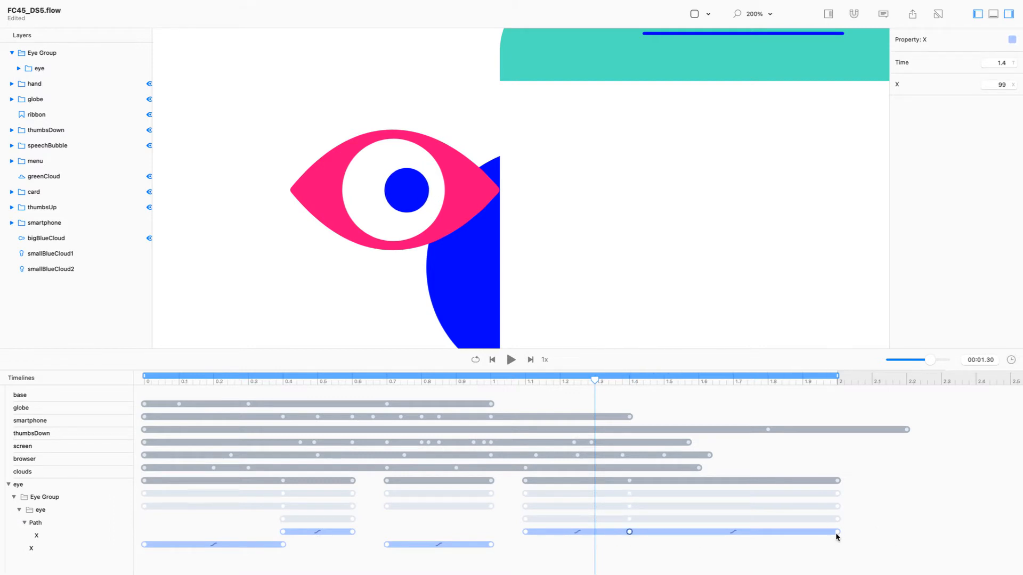
Duplicate the pupil's X 99 keyframe at 1.89 seconds, delete the X segment from 1.89 to 2 seconds, and preview the animation.
{"action": "left_click_drag", "start_coordinate": [628, 530], "coordinate": [798, 540]}
{"action": "left_click_drag", "start_coordinate": [596, 380], "coordinate": [359, 380]}
{"action": "key", "text": "space"}
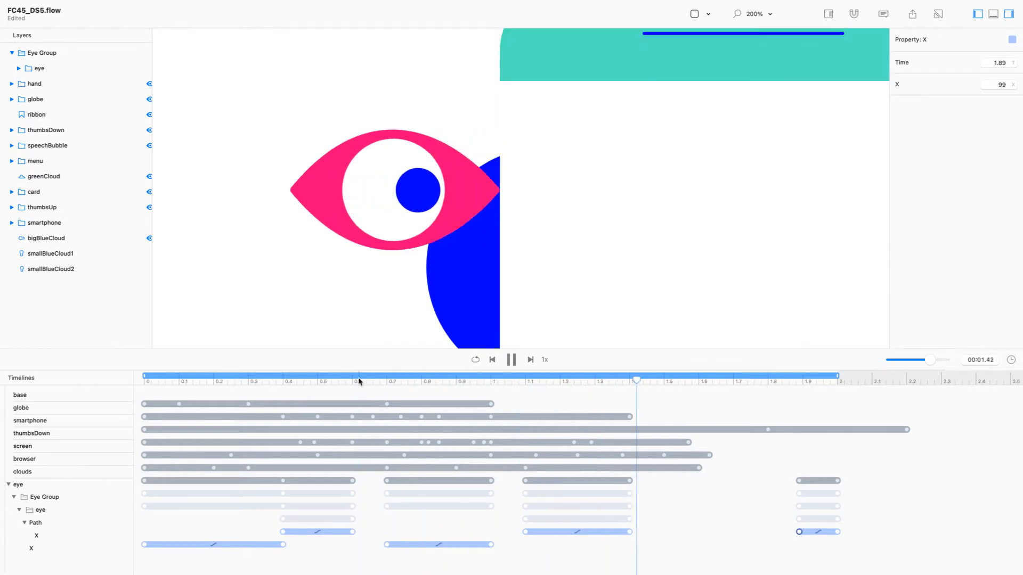
{"action": "left_click", "coordinate": [818, 532]}
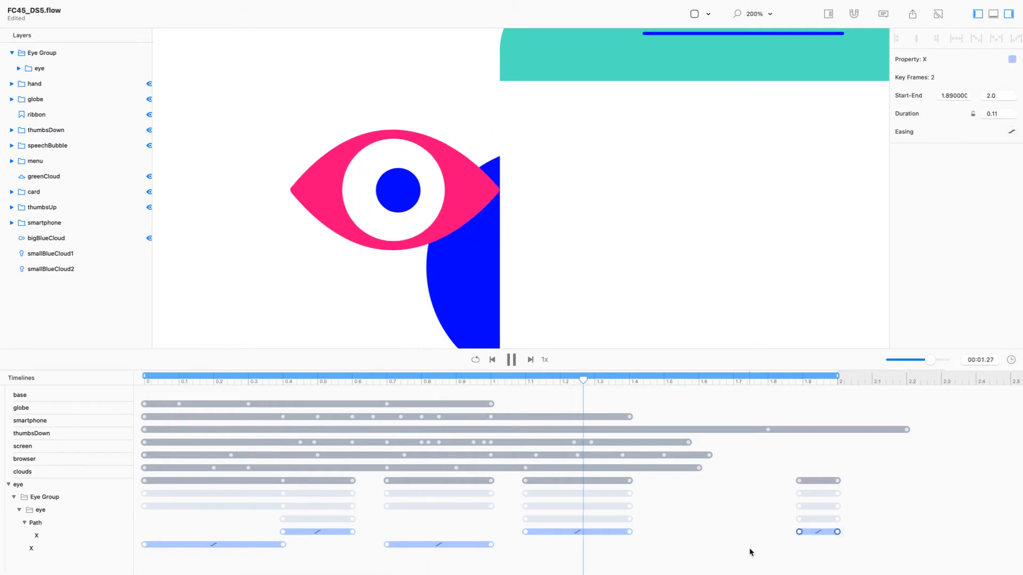
{"action": "key", "text": "Delete"}
{"action": "left_click_drag", "start_coordinate": [389, 377], "coordinate": [318, 385]}
{"action": "key", "text": "space"}
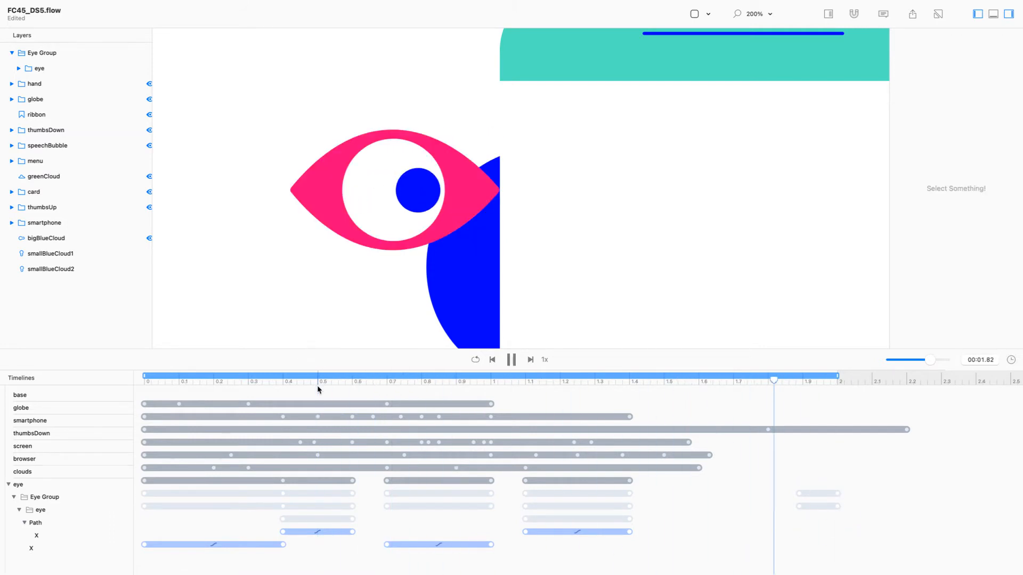
Move the pupil's X 99 keyframe to 1.35 seconds and replay the animation.
{"action": "key", "text": "space"}
{"action": "left_click_drag", "start_coordinate": [631, 532], "coordinate": [612, 532]}
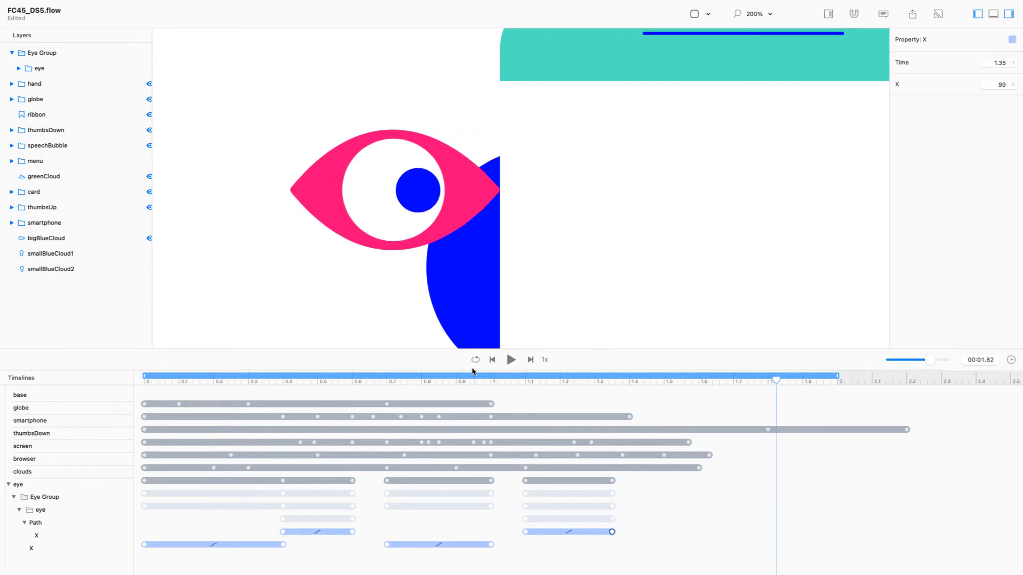
{"action": "key", "text": "space"}
{"action": "key", "text": "space"}
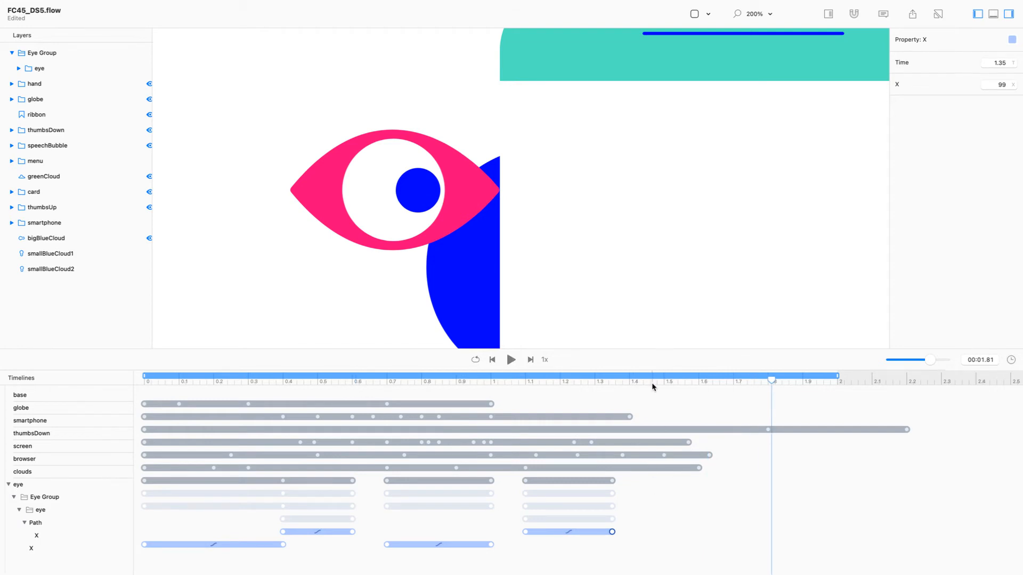
{"action": "left_click", "coordinate": [399, 247]}
{"action": "left_click_drag", "start_coordinate": [398, 247], "coordinate": [450, 246]}
{"action": "key", "text": "super+z"}
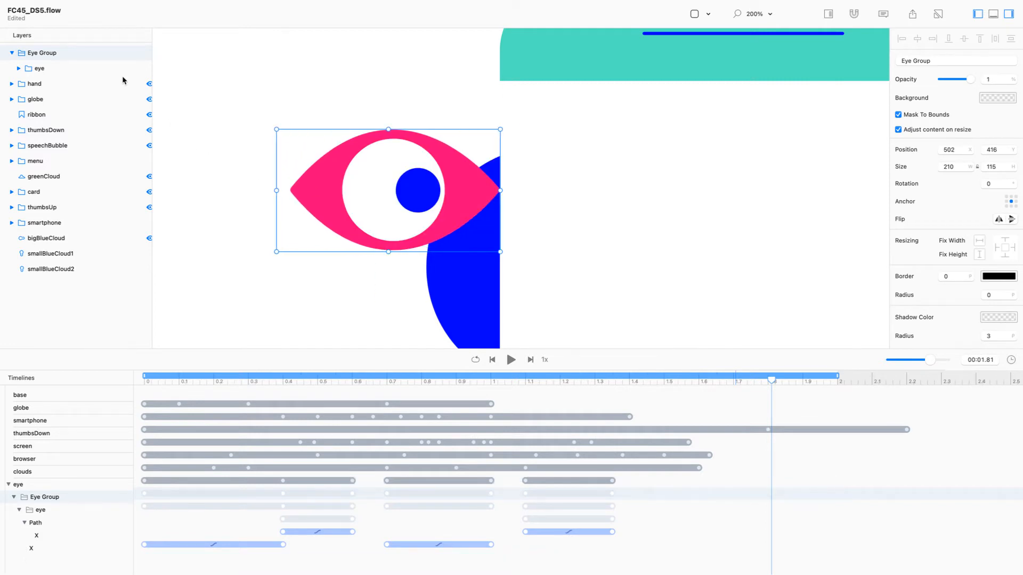
{"action": "double_click", "coordinate": [77, 58]}
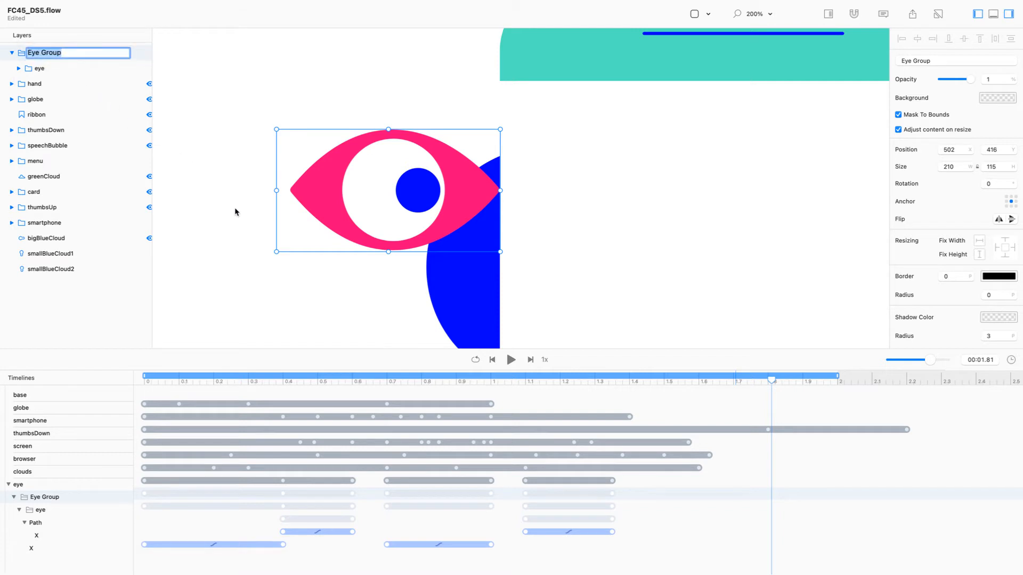
{"action": "key", "text": "Return"}
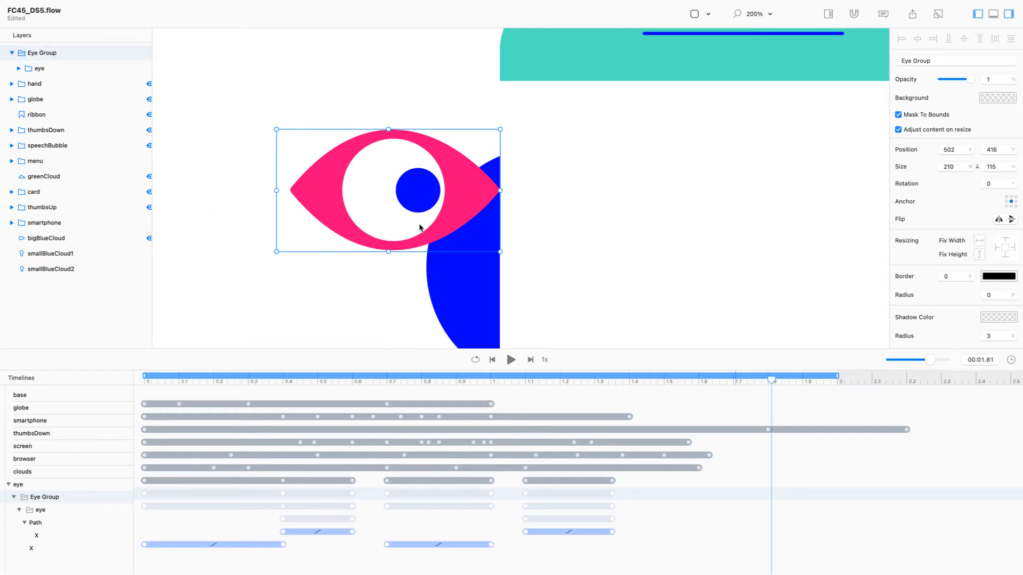
{"action": "left_click_drag", "start_coordinate": [317, 191], "coordinate": [318, 192]}
{"action": "left_click", "coordinate": [51, 69]}
{"action": "left_click_drag", "start_coordinate": [336, 182], "coordinate": [408, 184]}
{"action": "key", "text": "super+z"}
Animate the Eye Group from X 502 at 1.35 seconds to X 606 at 1.7 seconds, delete its 2-second keyframe, and preview.
{"action": "left_click_drag", "start_coordinate": [315, 190], "coordinate": [423, 189]}
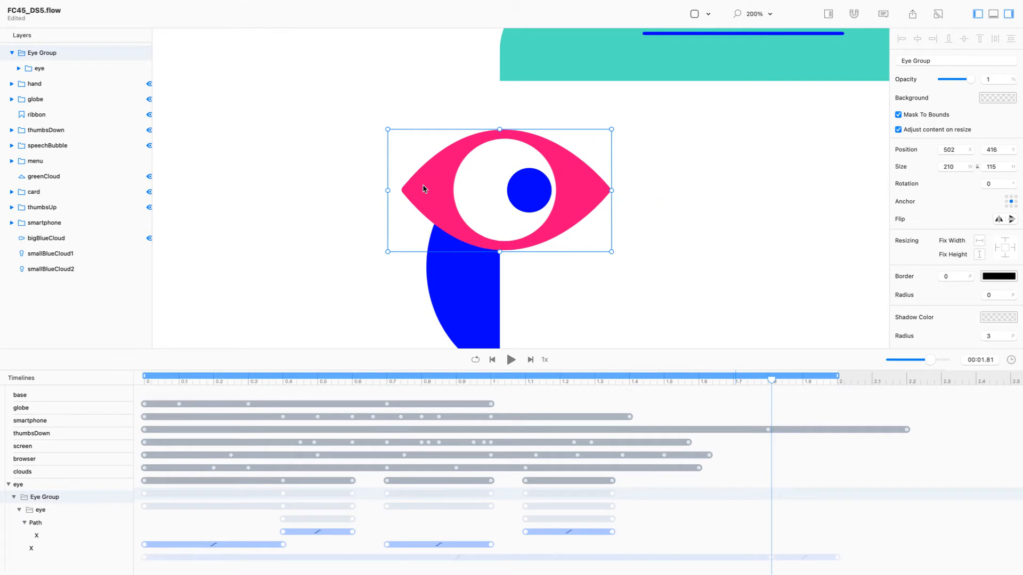
{"action": "left_click_drag", "start_coordinate": [146, 558], "coordinate": [612, 557]}
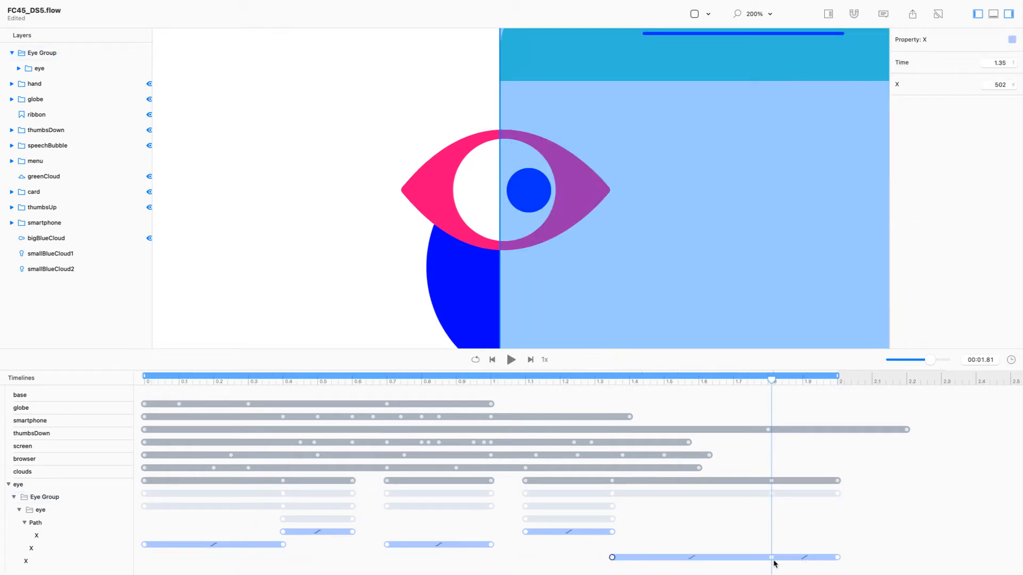
{"action": "left_click_drag", "start_coordinate": [772, 558], "coordinate": [733, 557]}
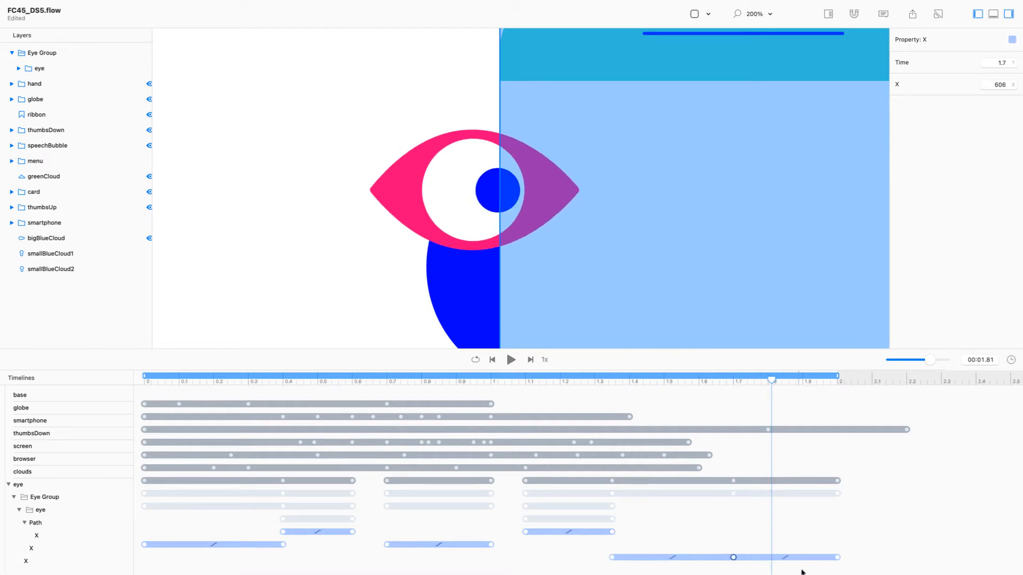
{"action": "left_click", "coordinate": [837, 558]}
{"action": "key", "text": "Delete"}
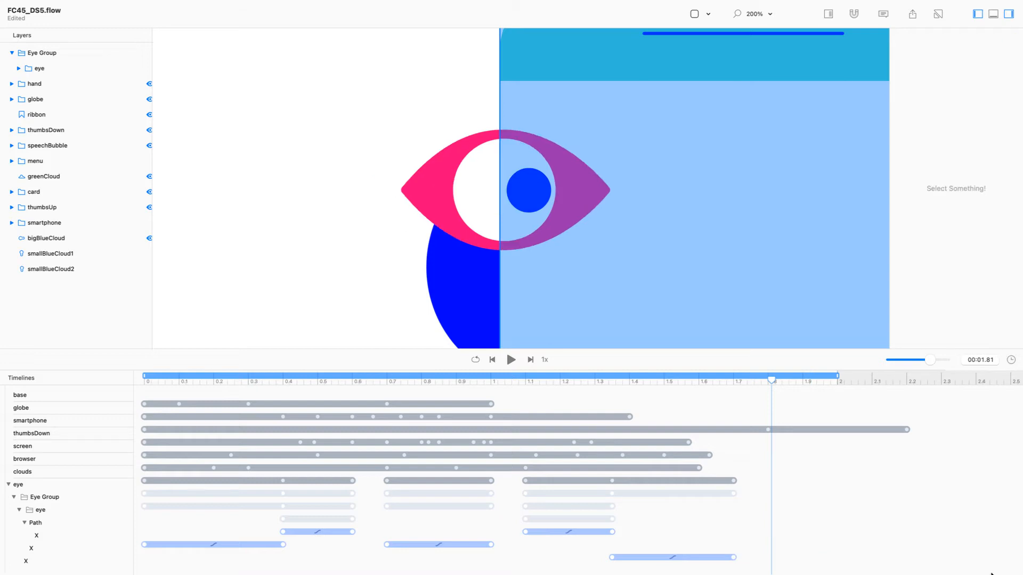
{"action": "key", "text": "space"}
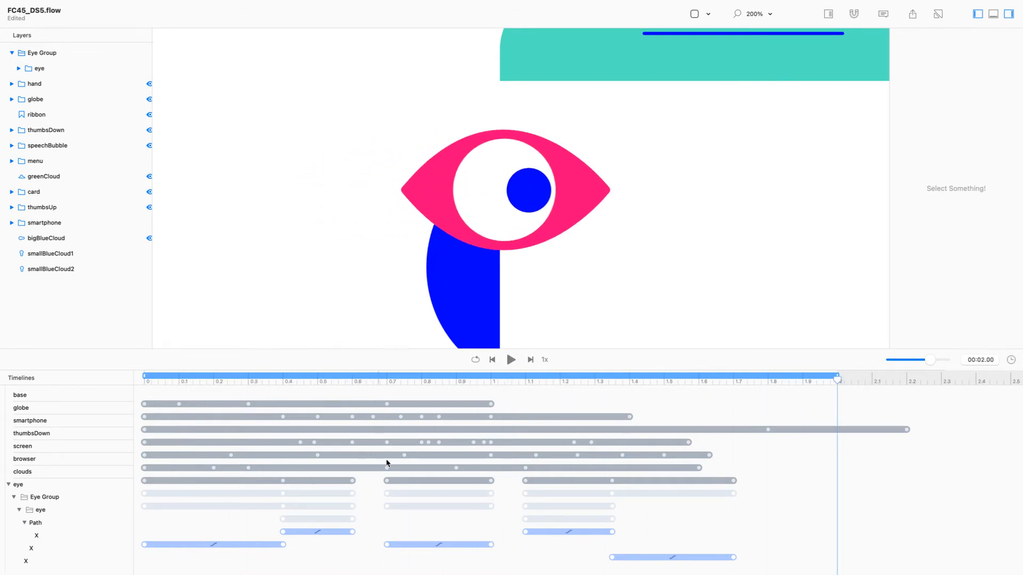
Duplicate the pupil's centered X 76.08 keyframe at 1.9 seconds and its X 99 keyframe at 1.7 seconds.
{"action": "left_click_drag", "start_coordinate": [282, 532], "coordinate": [803, 537]}
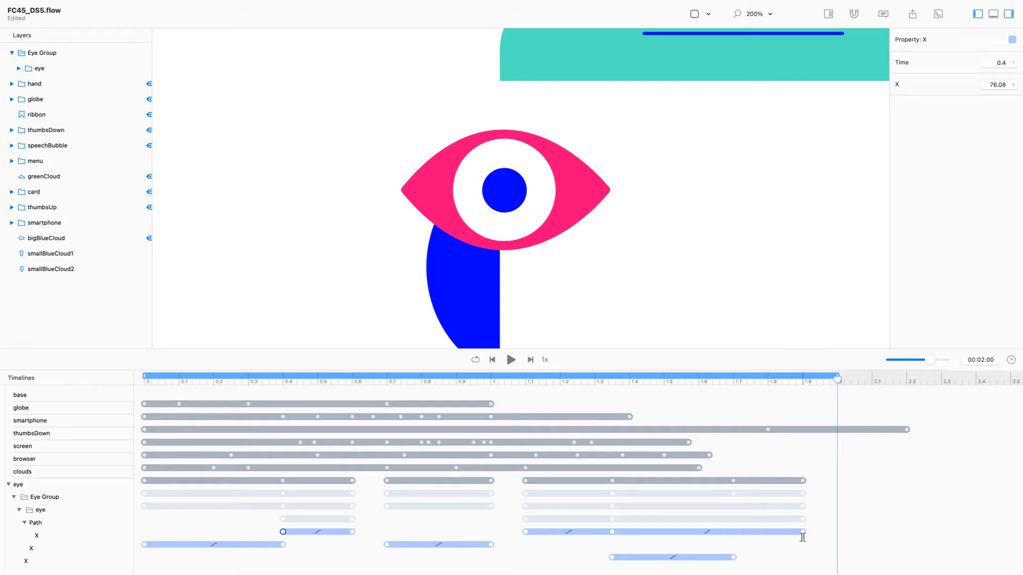
{"action": "left_click_drag", "start_coordinate": [613, 532], "coordinate": [735, 546]}
{"action": "key", "text": "space"}
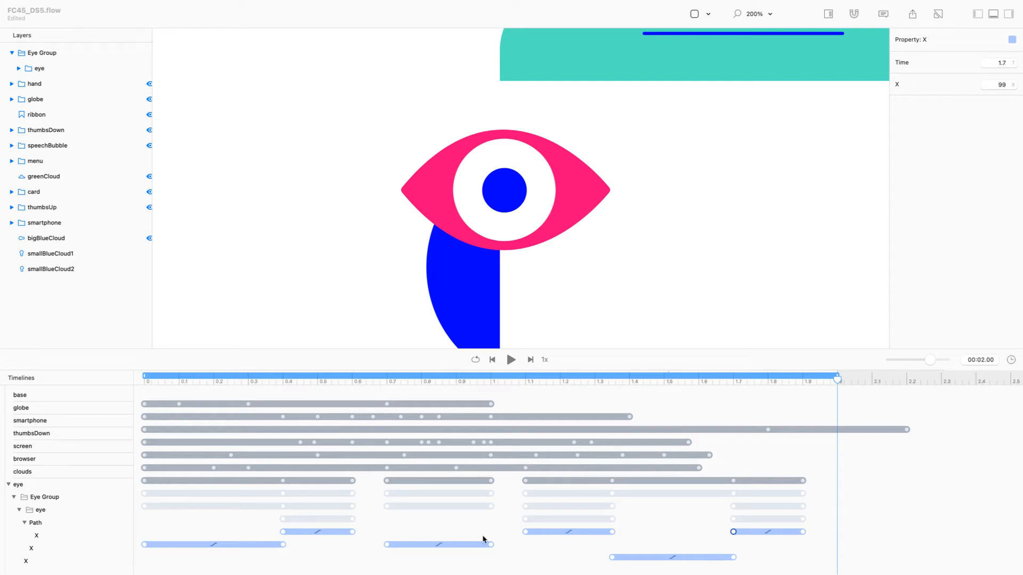
Retime the nested eye's second X move to 0.65–0.9 seconds and the pupil's following X move to 1.0–1.2 seconds.
{"action": "left_click", "coordinate": [373, 540]}
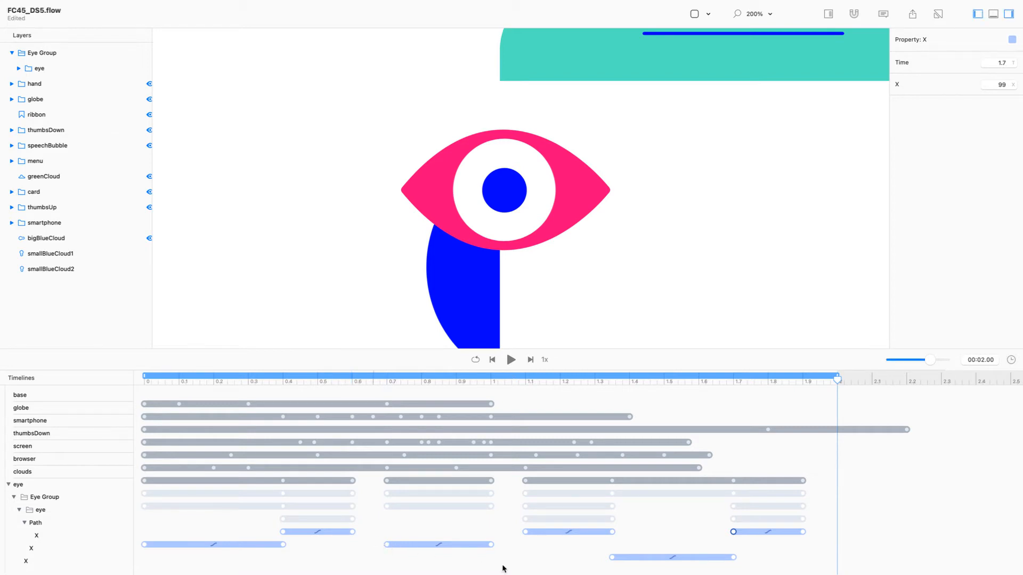
{"action": "left_click_drag", "start_coordinate": [514, 534], "coordinate": [365, 567]}
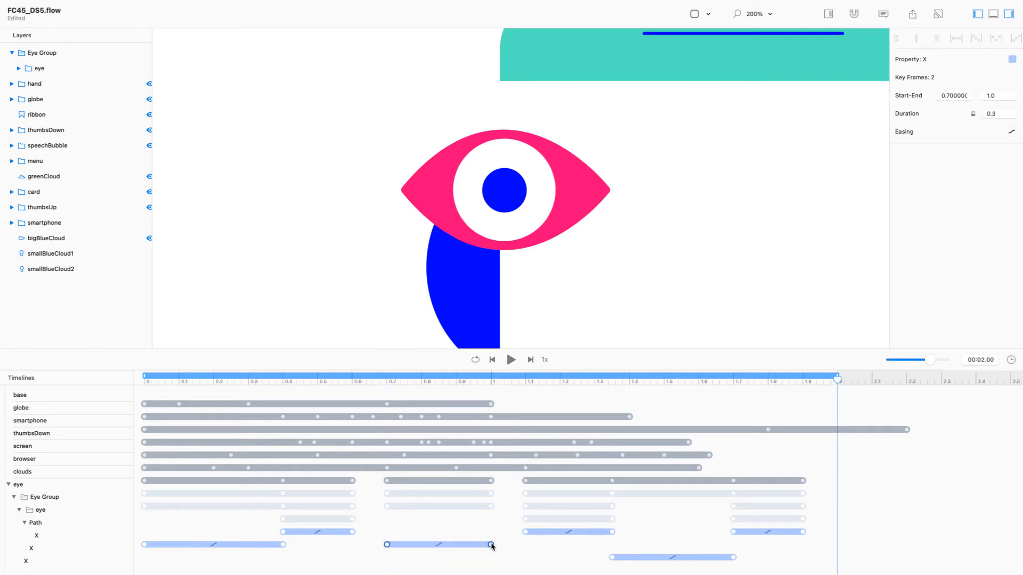
{"action": "left_click_drag", "start_coordinate": [490, 544], "coordinate": [456, 547]}
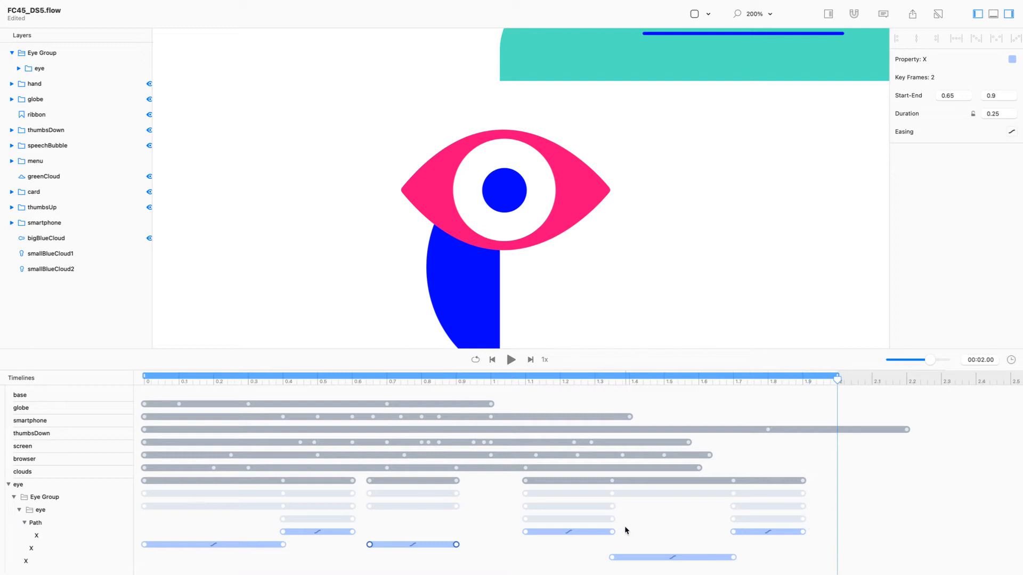
{"action": "mouse_move", "coordinate": [613, 531]}
{"action": "left_mouse_down"}
{"action": "mouse_move", "coordinate": [584, 531]}
{"action": "mouse_move", "coordinate": [594, 533]}
{"action": "left_mouse_up"}
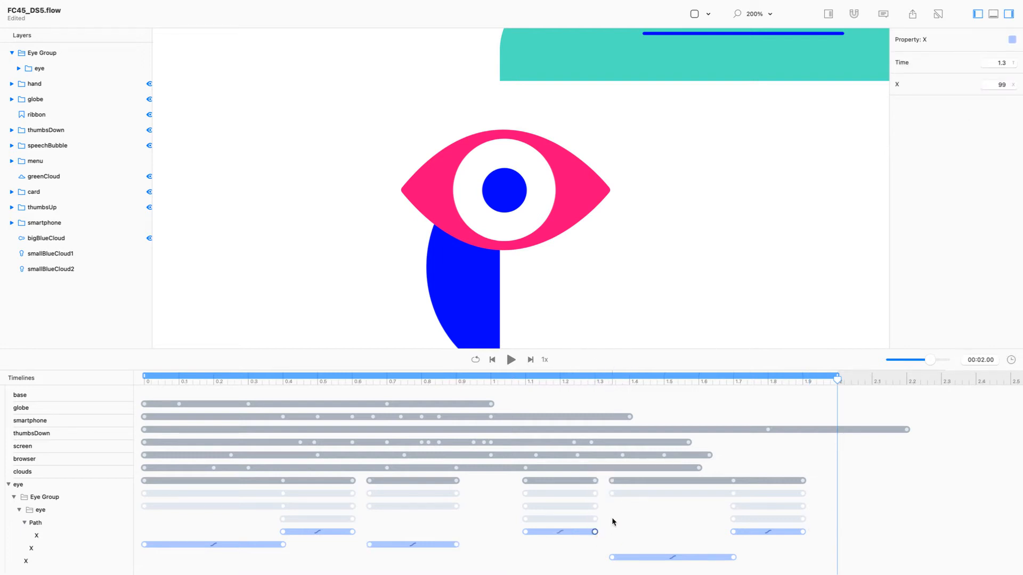
{"action": "left_click_drag", "start_coordinate": [525, 532], "coordinate": [490, 533]}
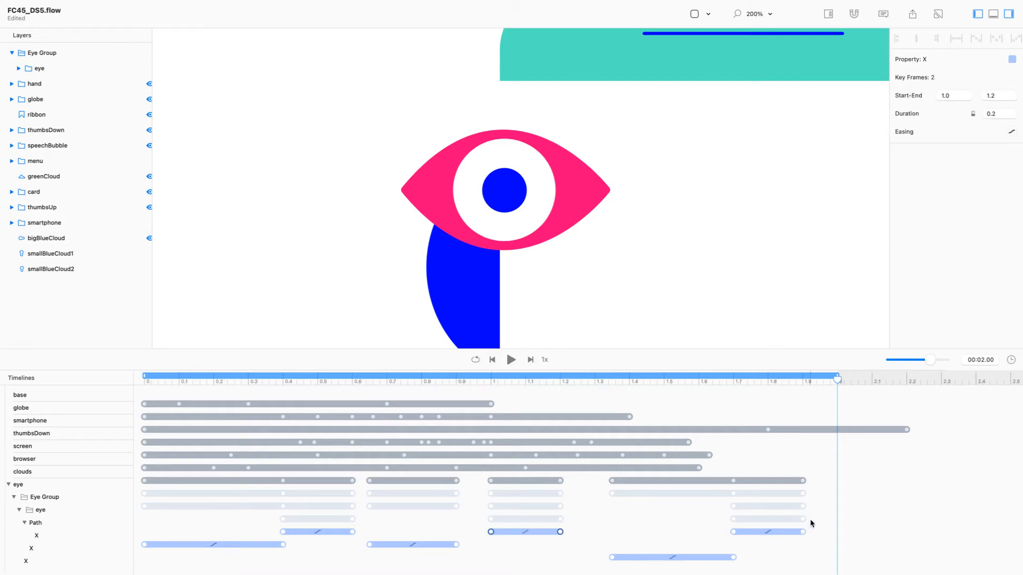
Shift the Eye Group's X move and the pupil's last X move together to span 1.2 to 1.65 seconds, and preview.
{"action": "left_click_drag", "start_coordinate": [819, 569], "coordinate": [702, 520]}
{"action": "left_click_drag", "start_coordinate": [734, 558], "coordinate": [699, 558]}
{"action": "left_click_drag", "start_coordinate": [810, 503], "coordinate": [560, 565]}
{"action": "key", "text": "space"}
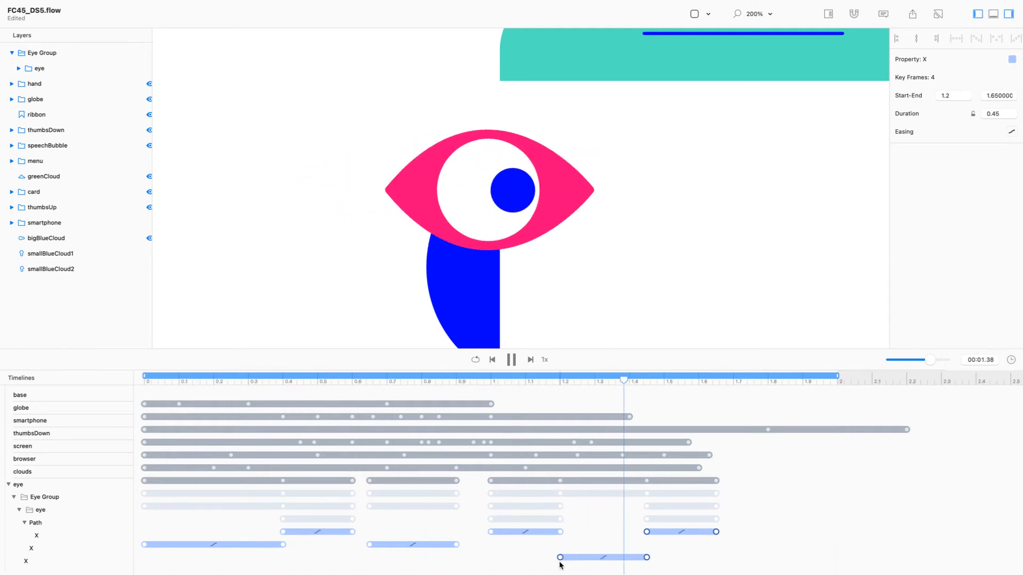
Shift the pupil's 1.2-second keyframe and the two moves that follow to span 1.3 to 1.75 seconds, and preview.
{"action": "left_click_drag", "start_coordinate": [548, 571], "coordinate": [743, 504]}
{"action": "left_click_drag", "start_coordinate": [560, 535], "coordinate": [595, 536]}
{"action": "key", "text": "space"}
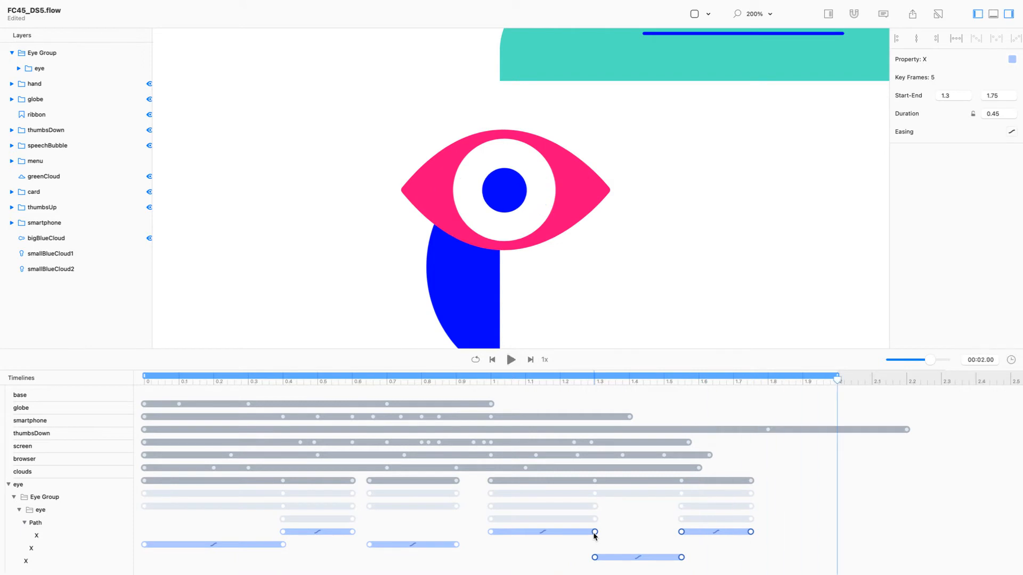
Move the last six X keyframes of the pupil and Eye Group earlier to span 0.81 to 1.56 seconds, previewing the timing.
{"action": "left_click_drag", "start_coordinate": [808, 517], "coordinate": [439, 533]}
{"action": "key", "text": "space"}
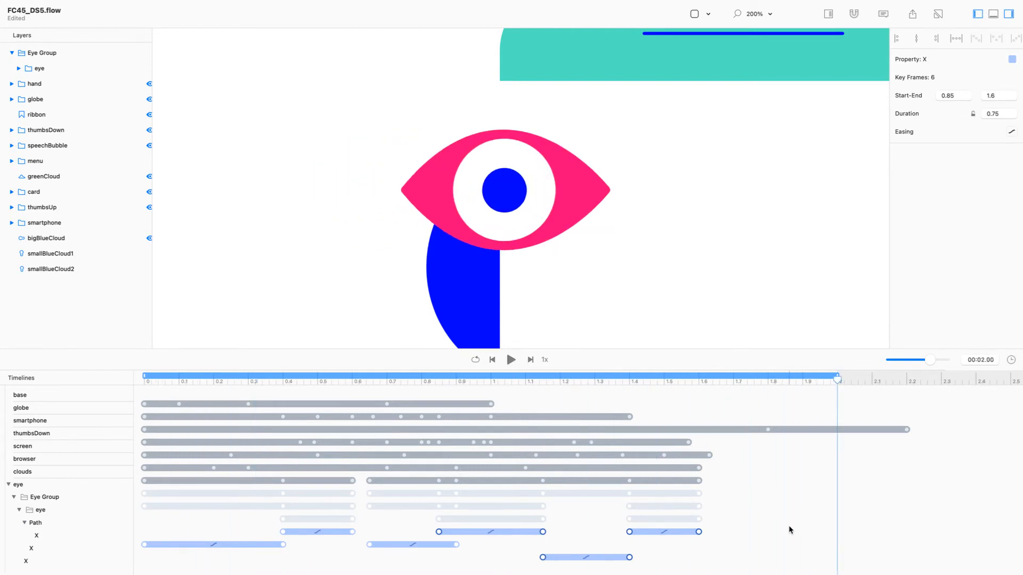
{"action": "key", "text": "space"}
{"action": "left_click_drag", "start_coordinate": [756, 513], "coordinate": [510, 568]}
{"action": "left_click", "coordinate": [439, 532], "text": "shift"}
{"action": "left_click_drag", "start_coordinate": [439, 531], "coordinate": [425, 532]}
{"action": "key", "text": "space"}
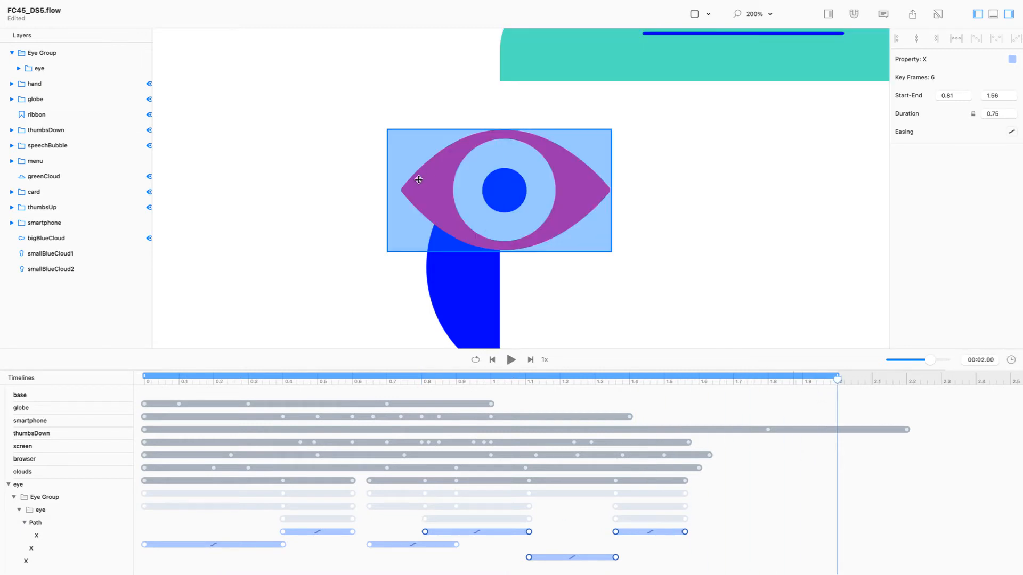
At 1.8 seconds, enlarge the blue pupil around its center to 54.83 × 54.83.
{"action": "left_click", "coordinate": [772, 382]}
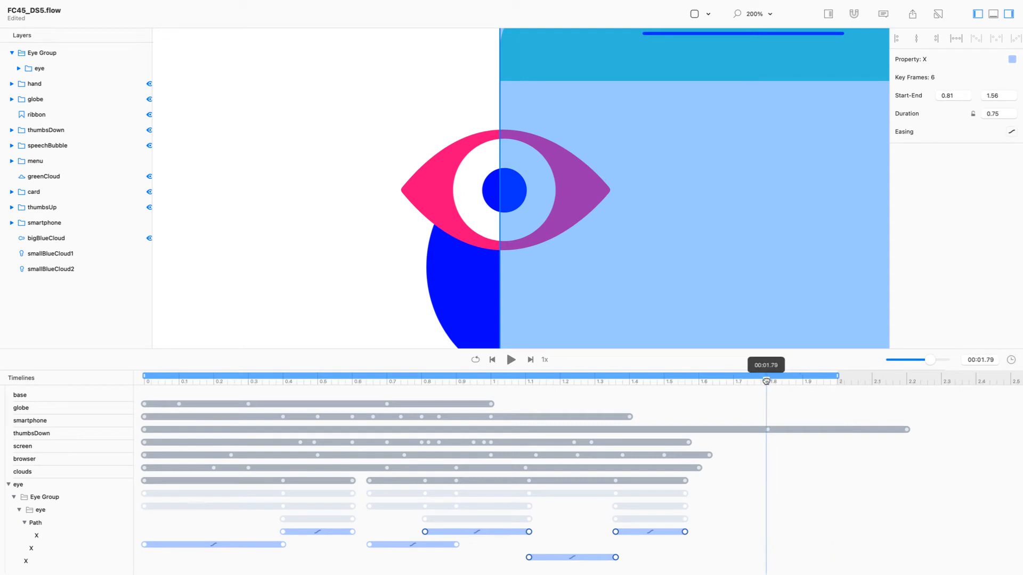
{"action": "left_click", "coordinate": [500, 189]}
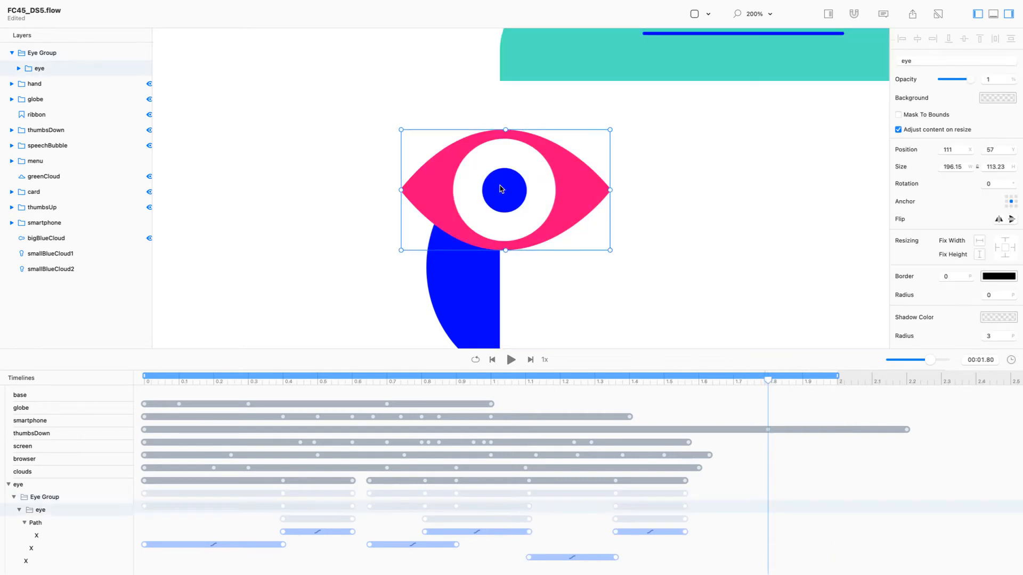
{"action": "double_click", "coordinate": [501, 190]}
{"action": "left_click_drag", "start_coordinate": [526, 190], "coordinate": [533, 191]}
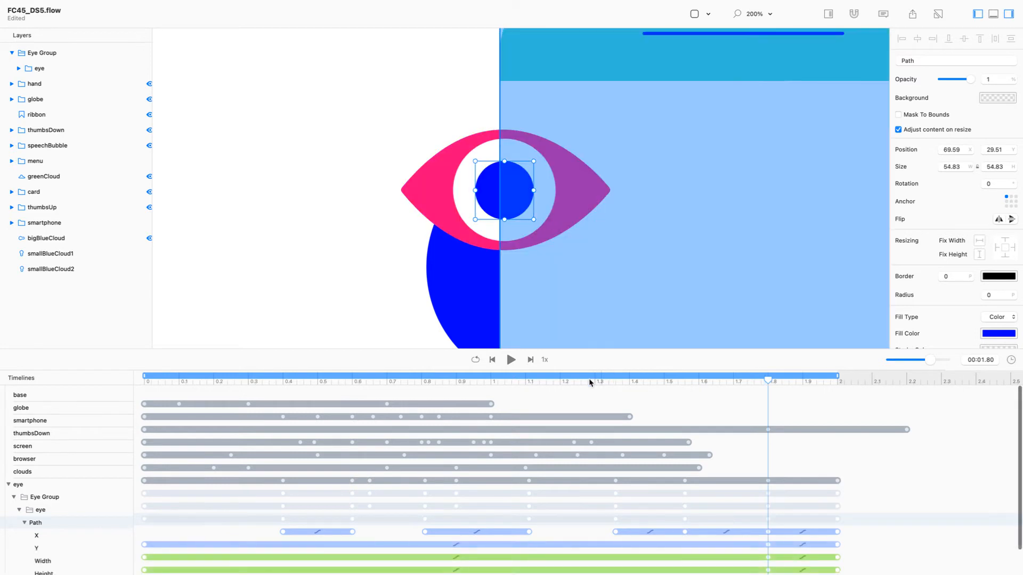
Start the pupil's Y, Width and Height changes at 1.7 seconds and move the pupil's four ending keyframes to 1.9 seconds.
{"action": "left_click_drag", "start_coordinate": [409, 350], "coordinate": [402, 300]}
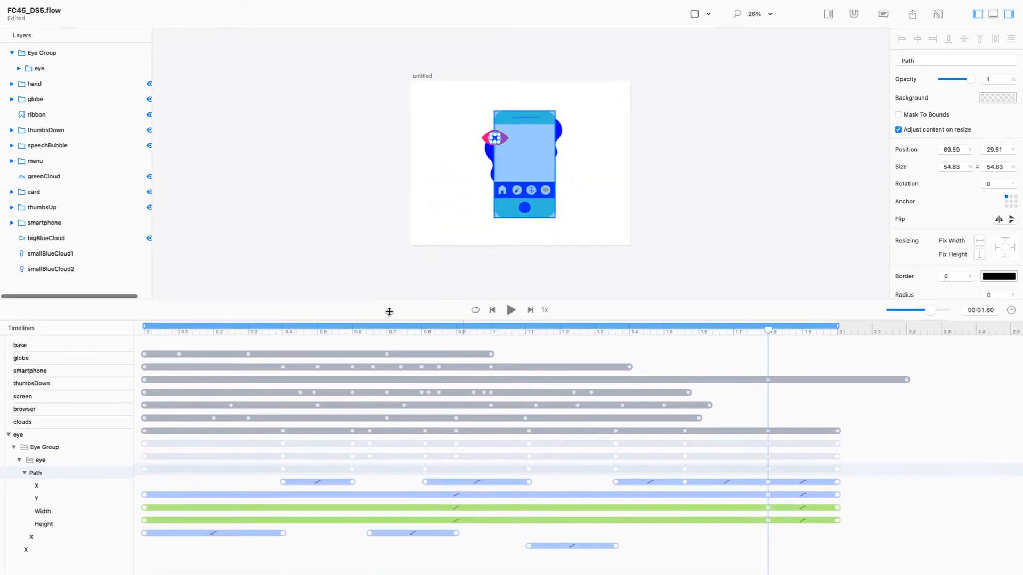
{"action": "left_click_drag", "start_coordinate": [139, 489], "coordinate": [733, 546]}
{"action": "left_click_drag", "start_coordinate": [873, 549], "coordinate": [803, 484]}
{"action": "left_click_drag", "start_coordinate": [685, 482], "coordinate": [733, 483]}
{"action": "key", "text": "super+z"}
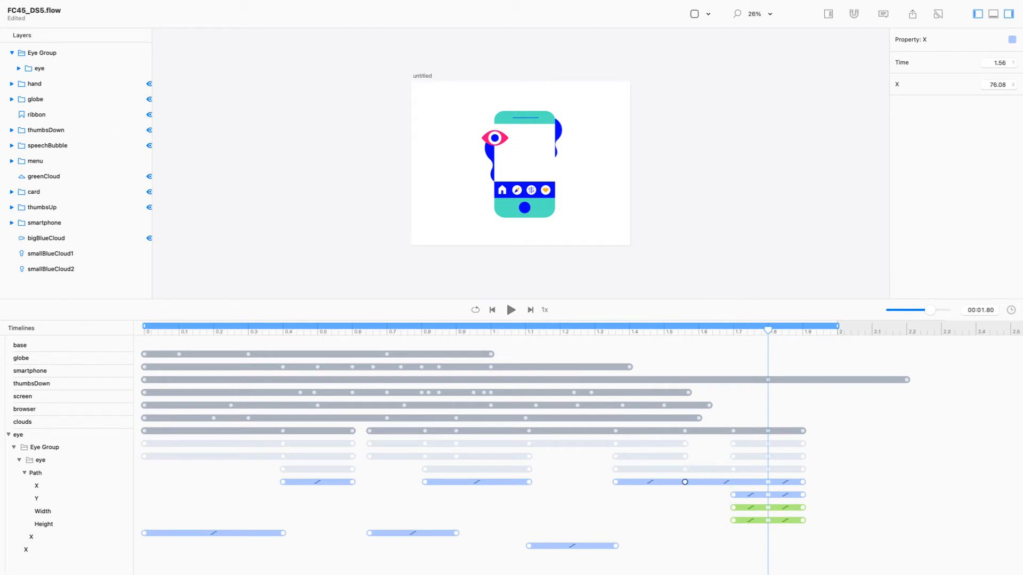
Shift the pupil's enlargement keyframes to span 1.56 to 1.76 seconds and apply Ease Out to the four segments starting at 1.56.
{"action": "left_click_drag", "start_coordinate": [828, 553], "coordinate": [684, 496]}
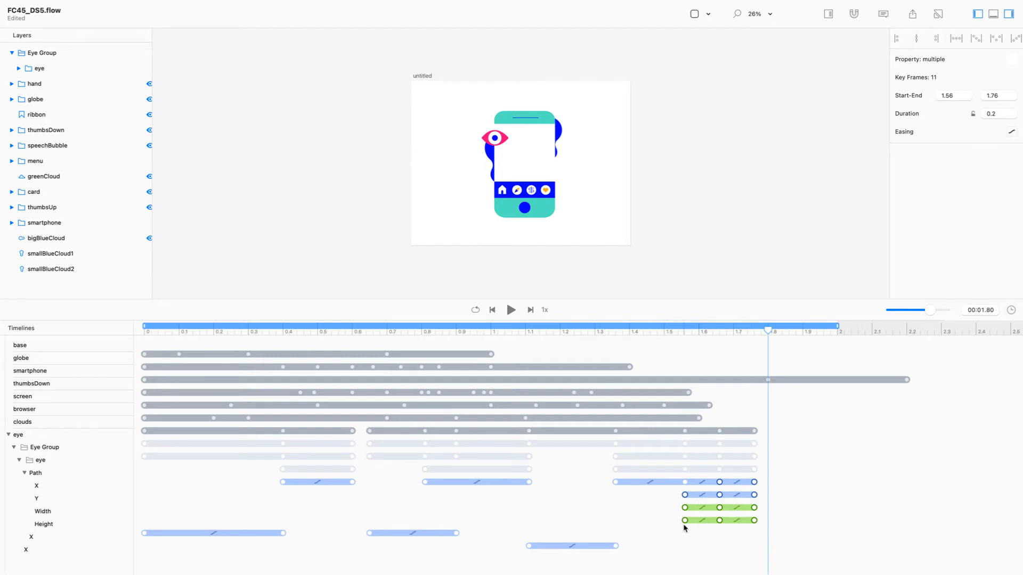
{"action": "left_click_drag", "start_coordinate": [690, 533], "coordinate": [675, 471]}
{"action": "left_click", "coordinate": [1012, 135]}
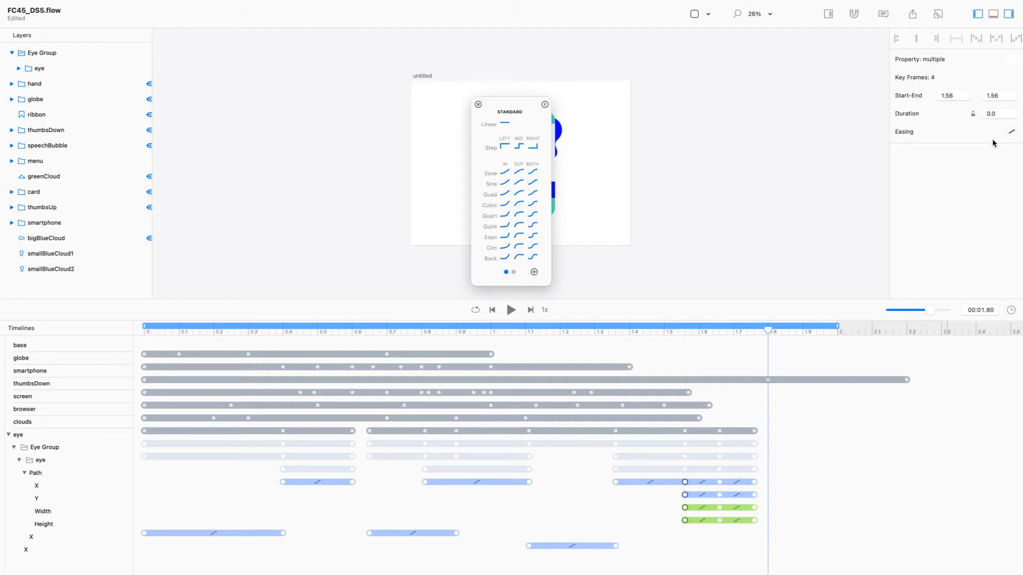
{"action": "left_click", "coordinate": [518, 172]}
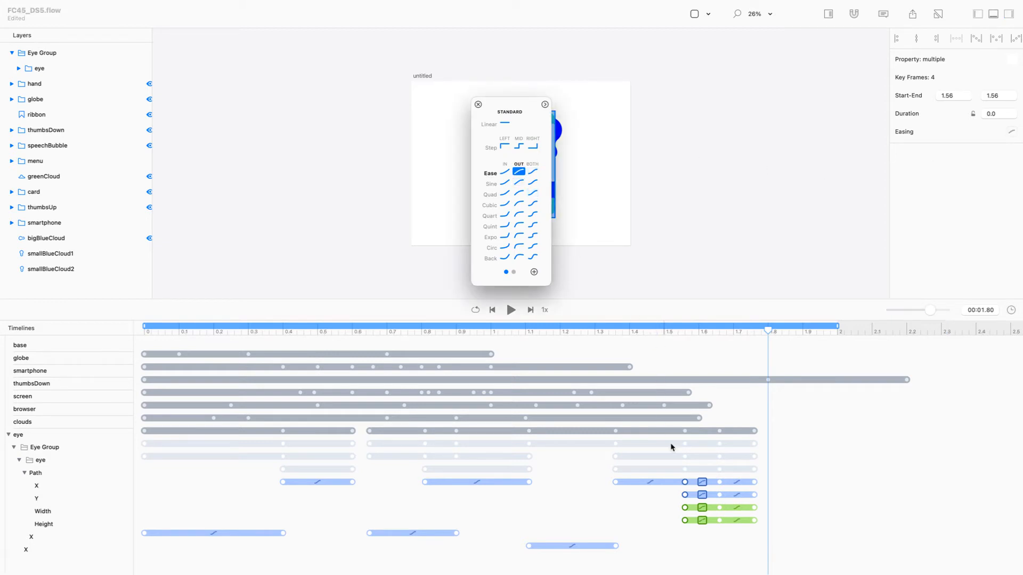
Apply Ease In to the pupil's X, Y, Width and Height segments starting at 1.66 seconds.
{"action": "left_click_drag", "start_coordinate": [732, 547], "coordinate": [714, 467]}
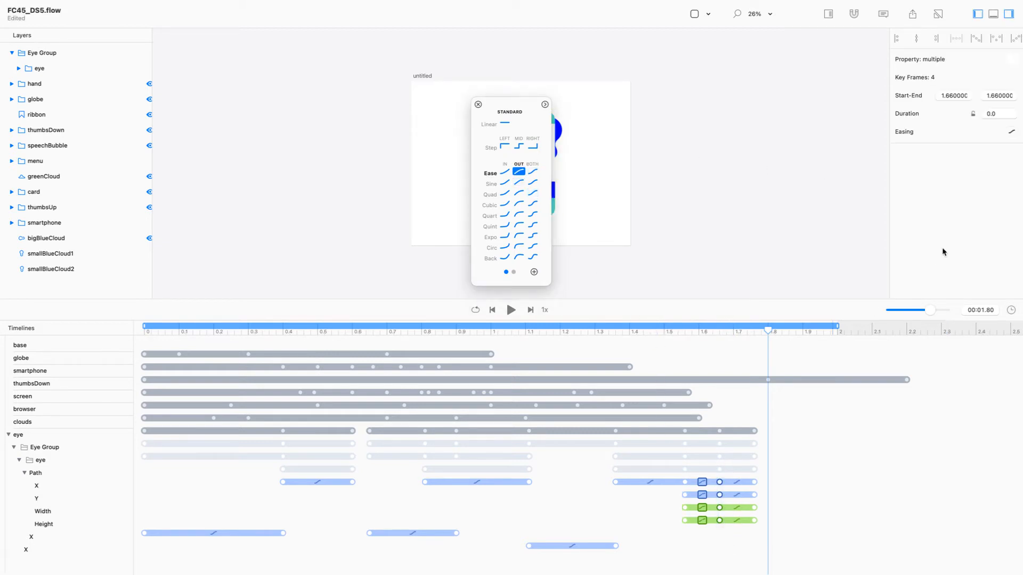
{"action": "left_click", "coordinate": [1013, 138]}
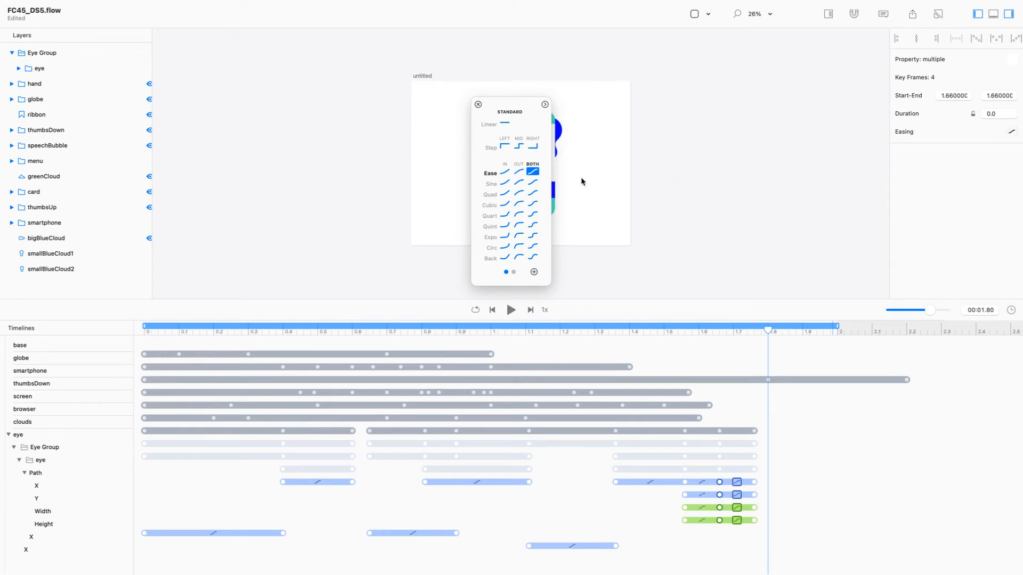
{"action": "left_click", "coordinate": [509, 174]}
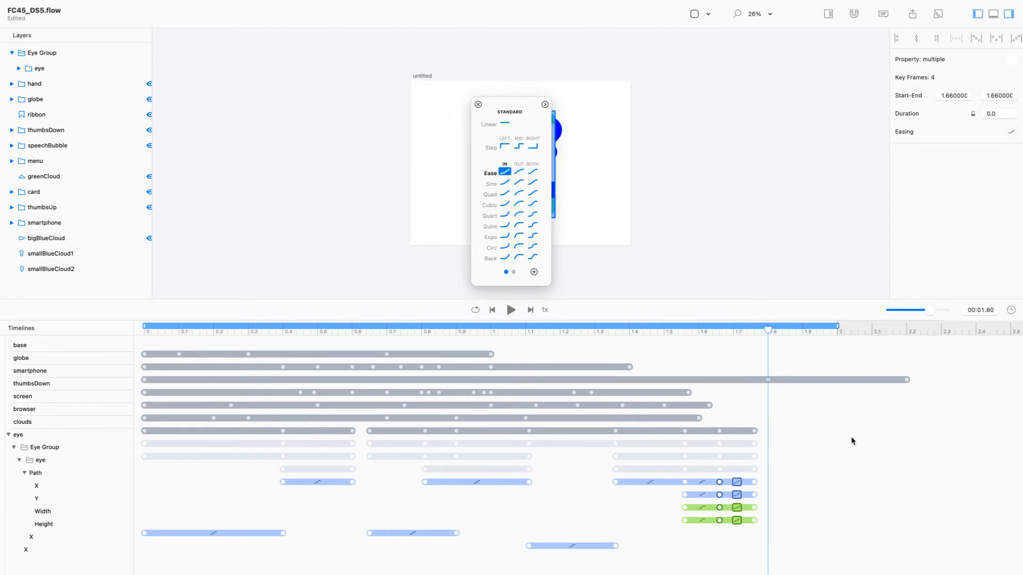
{"action": "left_click", "coordinate": [479, 105]}
{"action": "left_click", "coordinate": [814, 103]}
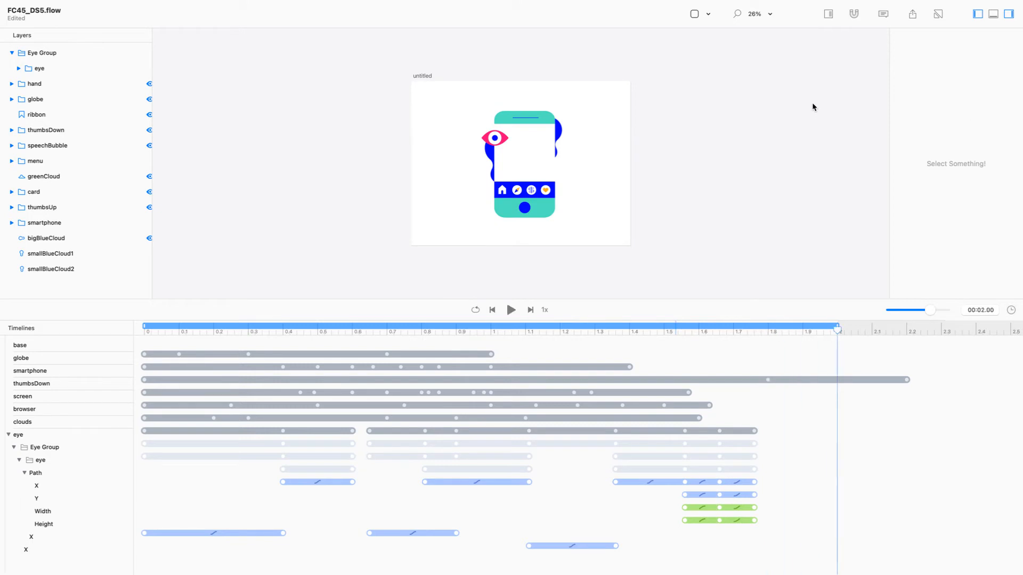
Preview the eye animation in an enlarged canvas area.
{"action": "key", "text": "space"}
{"action": "left_click_drag", "start_coordinate": [671, 299], "coordinate": [714, 424]}
{"action": "key", "text": "space"}
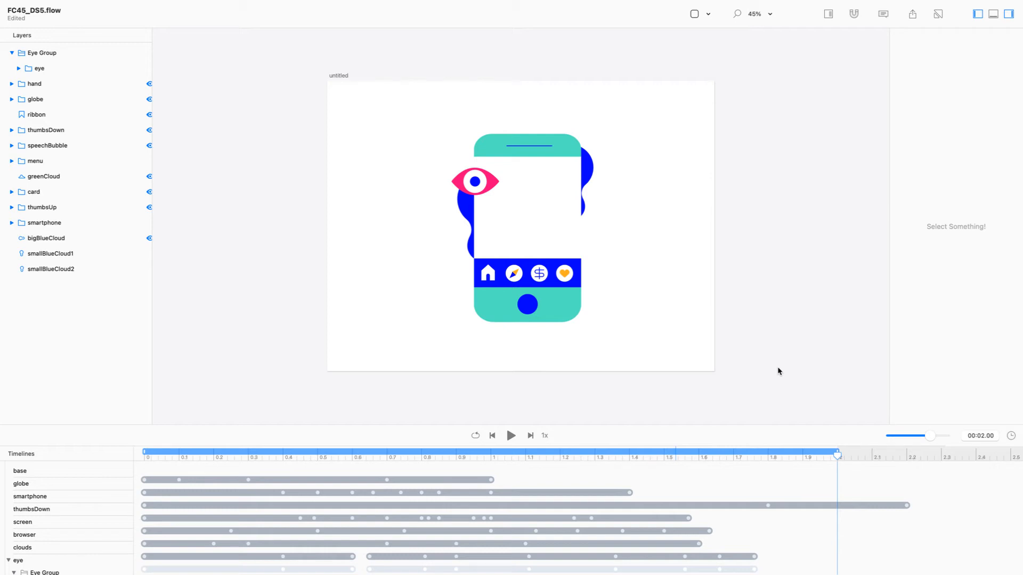
{"action": "key", "text": "space"}
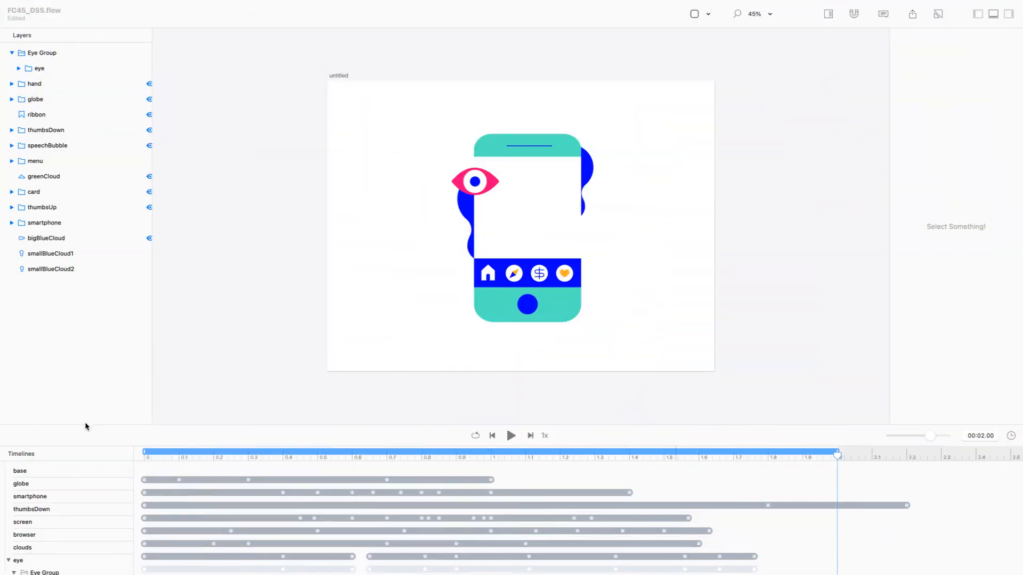
Collapse the eye timeline, duplicate the base timeline, and rename the copy compositionFinal.
{"action": "left_click_drag", "start_coordinate": [86, 425], "coordinate": [81, 385]}
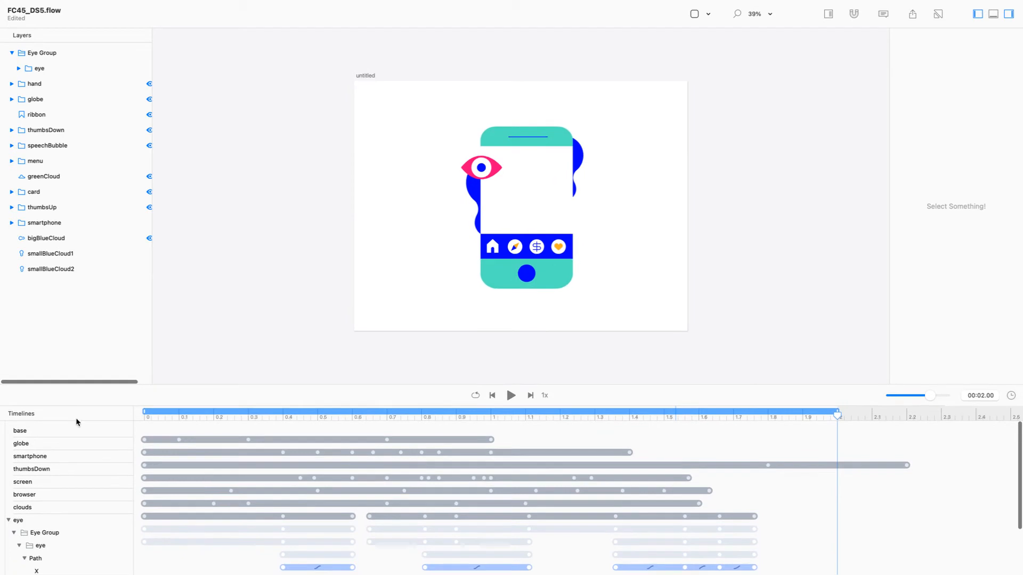
{"action": "left_click", "coordinate": [8, 520]}
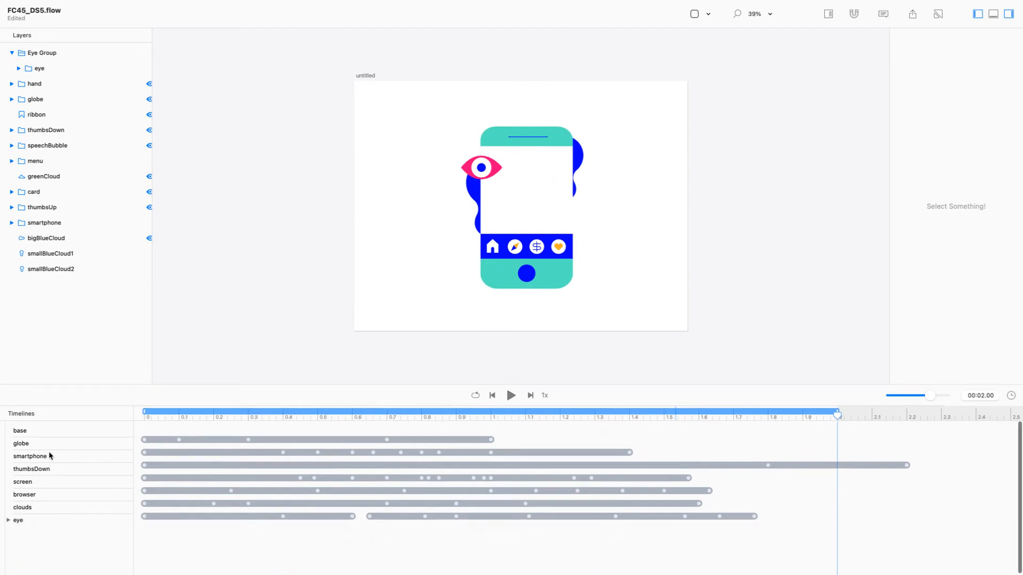
{"action": "left_click", "coordinate": [47, 436]}
{"action": "right_click", "coordinate": [49, 434]}
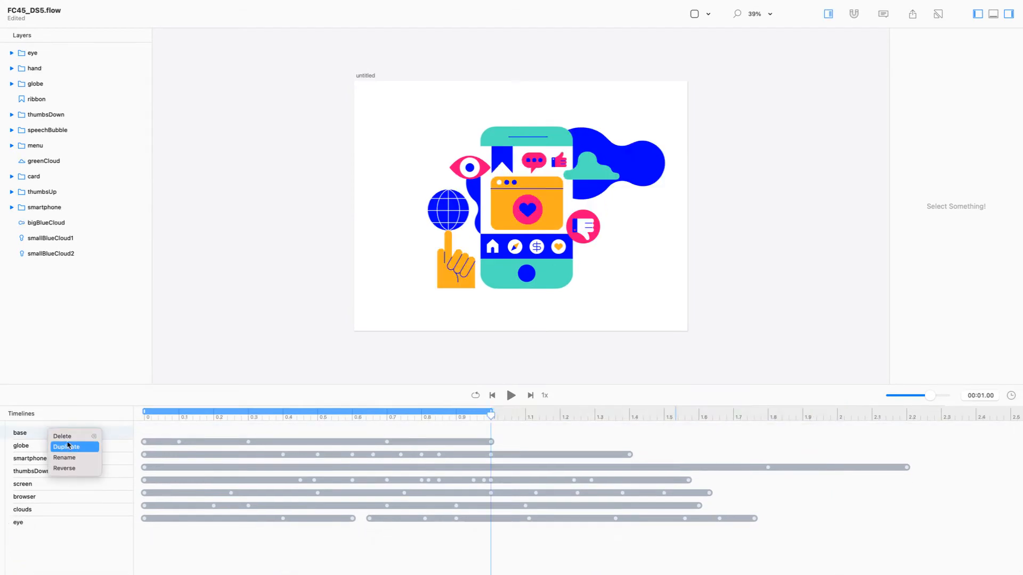
{"action": "left_click", "coordinate": [70, 451]}
{"action": "left_click", "coordinate": [31, 537]}
{"action": "double_click", "coordinate": [31, 536]}
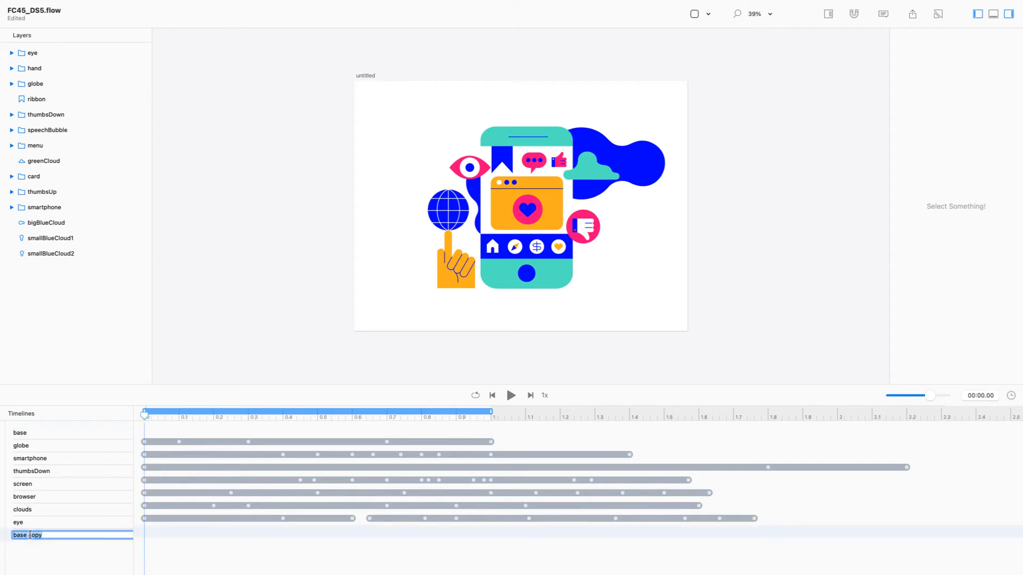
{"action": "type", "text": "compositionFinal"}
{"action": "key", "text": "Return"}
Delete all layers from the compositionFinal timeline.
{"action": "left_click_drag", "start_coordinate": [93, 291], "coordinate": [1, 4]}
{"action": "key", "text": "BackSpace"}
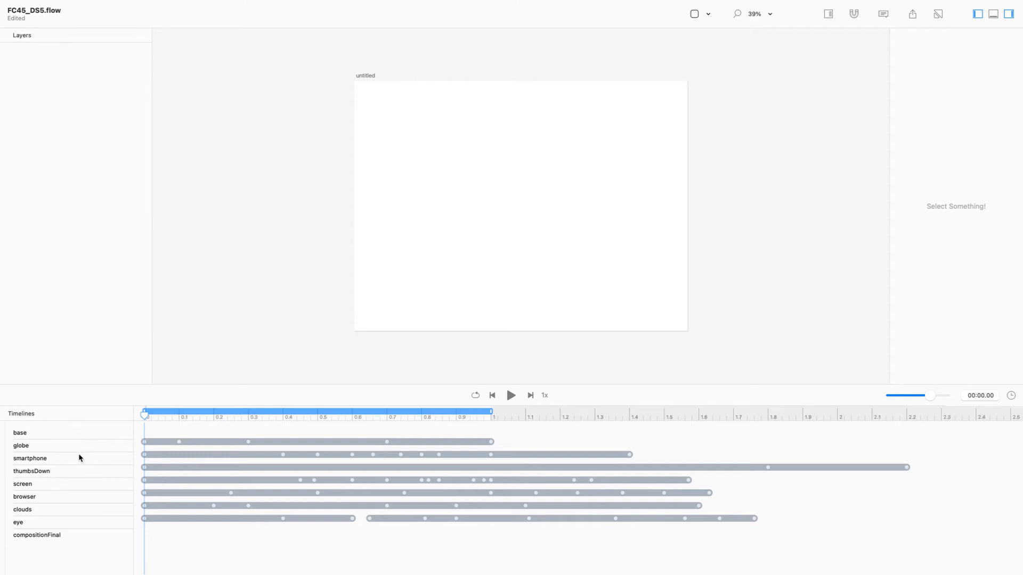
{"action": "left_click", "coordinate": [86, 511]}
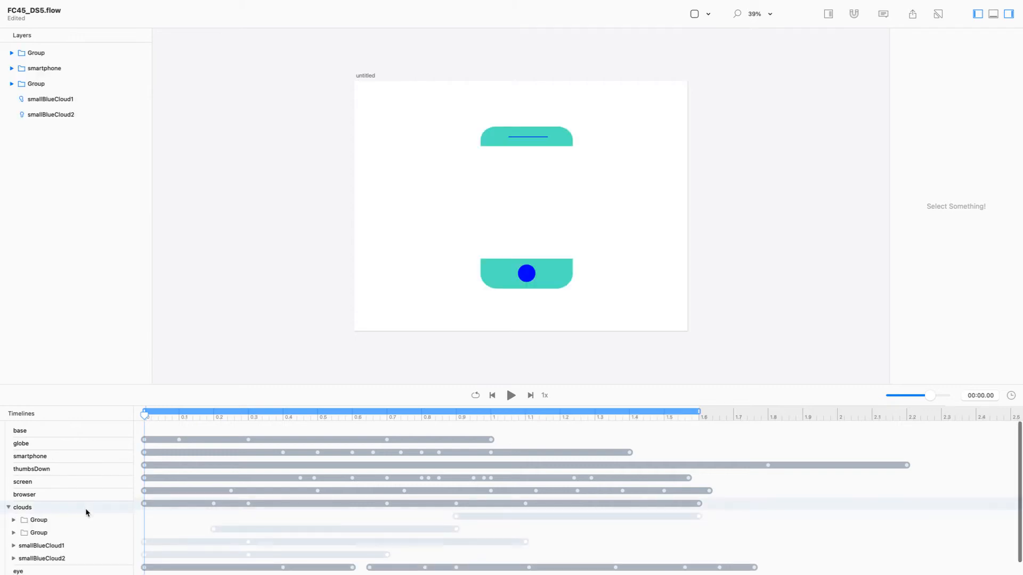
{"action": "left_click", "coordinate": [8, 509]}
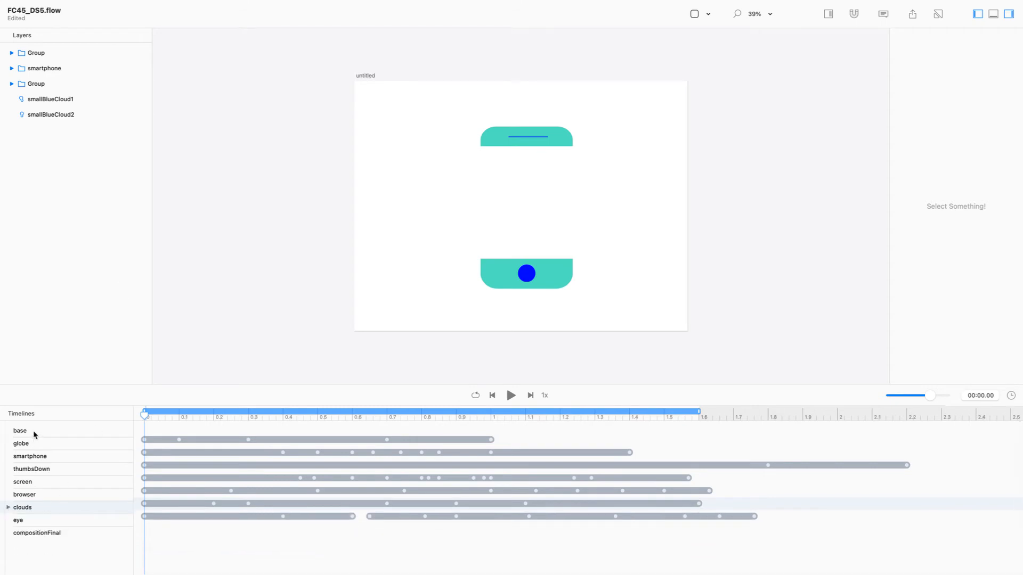
In the globe timeline, group the hand and globe layers and name the group Globe Hand.
{"action": "left_click", "coordinate": [45, 445]}
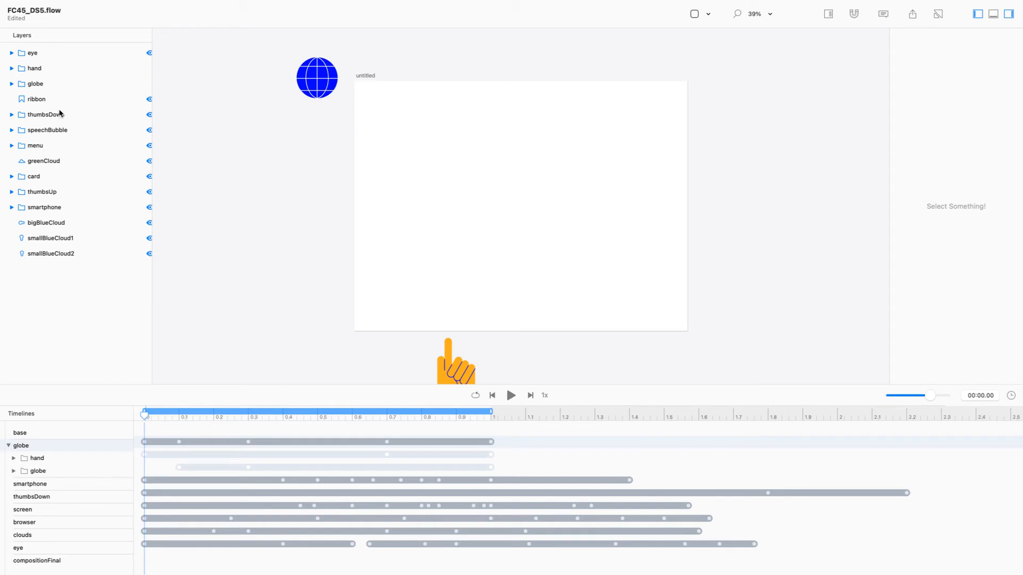
{"action": "left_click", "coordinate": [54, 84]}
{"action": "left_click", "coordinate": [58, 76], "text": "shift"}
{"action": "key", "text": "super+g"}
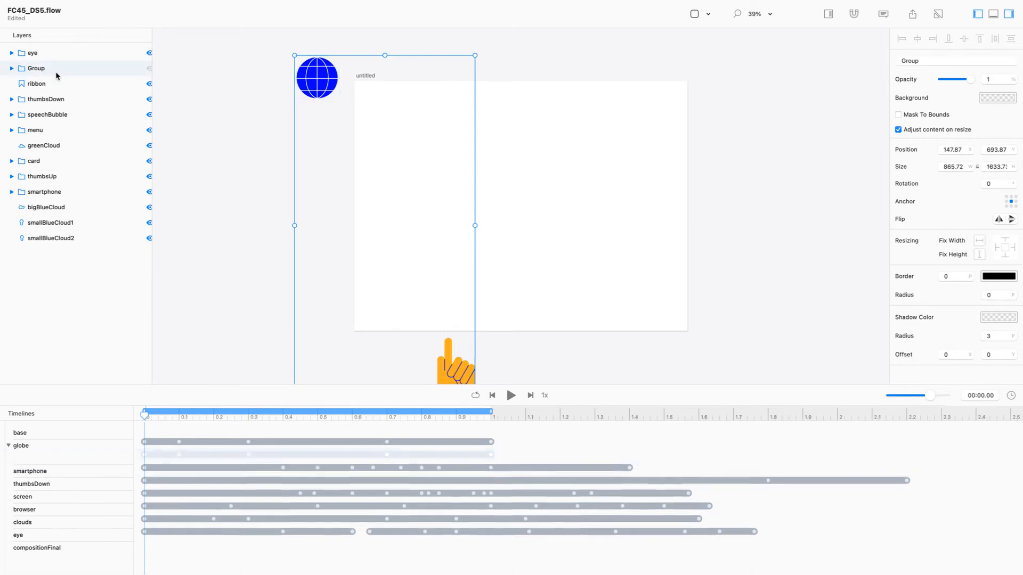
{"action": "double_click", "coordinate": [40, 69]}
{"action": "type", "text": "Globe Hang"}
{"action": "key", "text": "BackSpace"}
{"action": "type", "text": "d"}
{"action": "key", "text": "Return"}
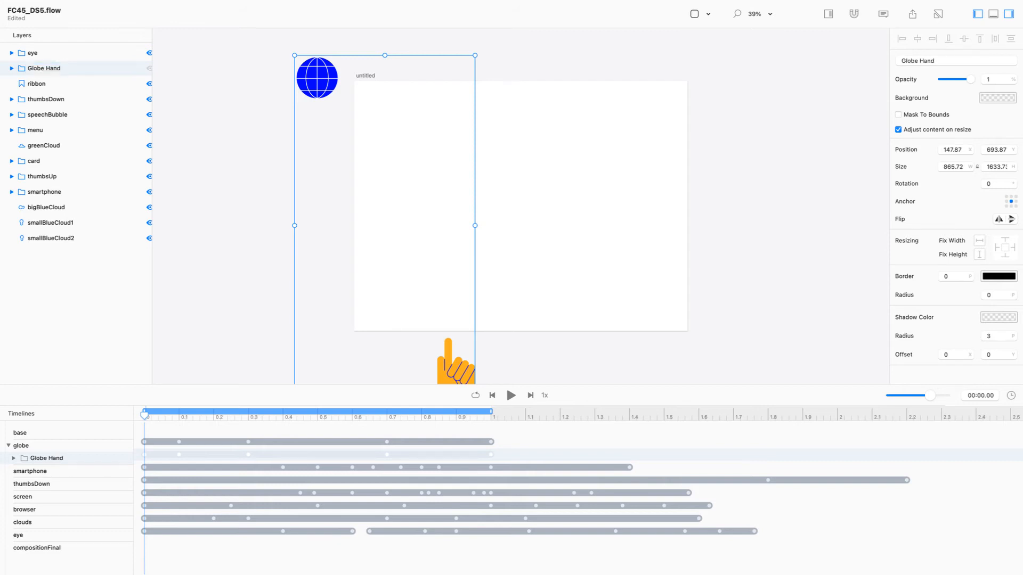
Copy the Globe Hand group and paste it in place with keyvalues into the compositionFinal timeline.
{"action": "right_click", "coordinate": [67, 69]}
{"action": "left_click", "coordinate": [96, 73]}
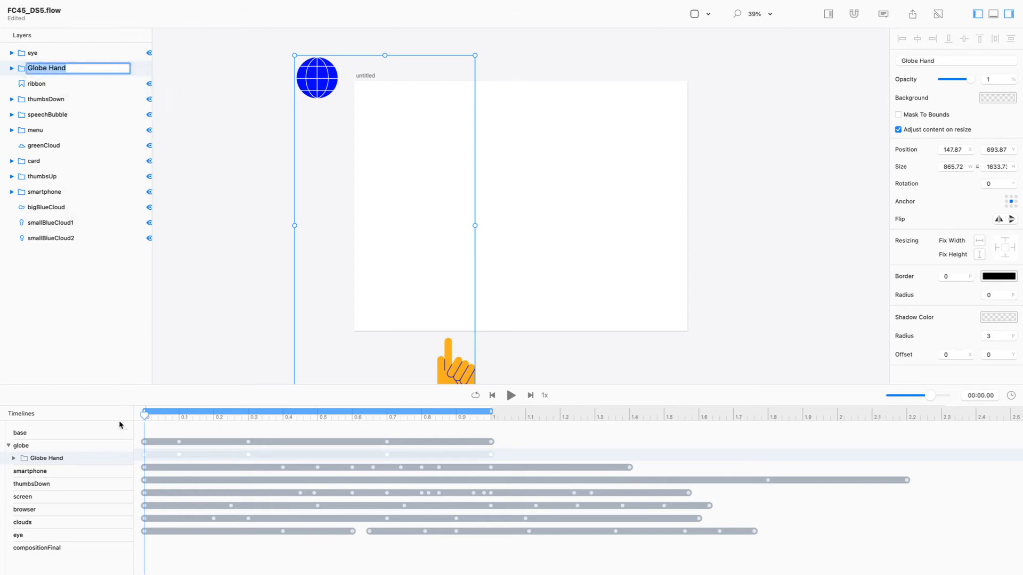
{"action": "left_click", "coordinate": [79, 547]}
{"action": "left_click", "coordinate": [109, 6]}
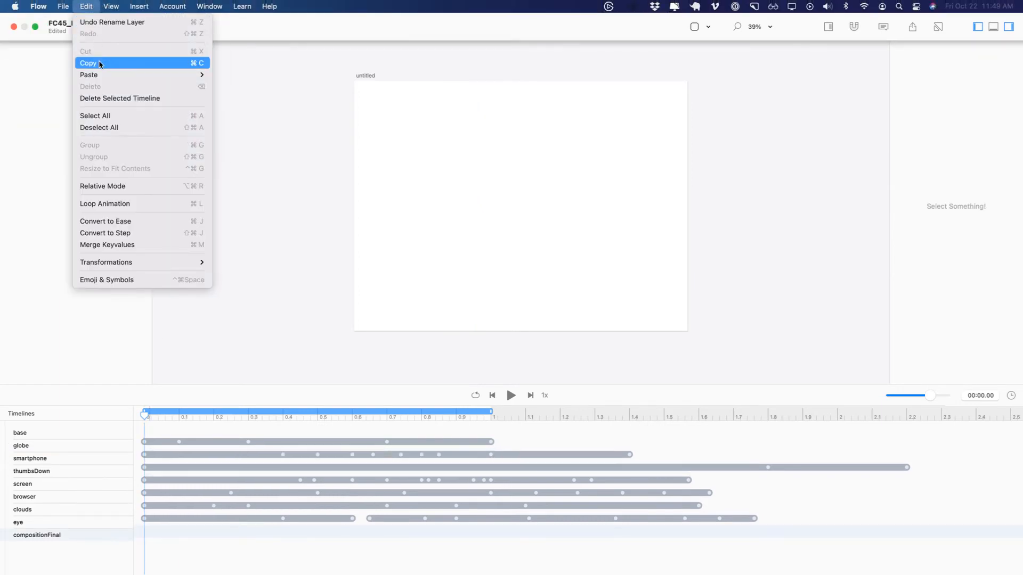
{"action": "mouse_move", "coordinate": [110, 73]}
{"action": "left_click", "coordinate": [243, 111]}
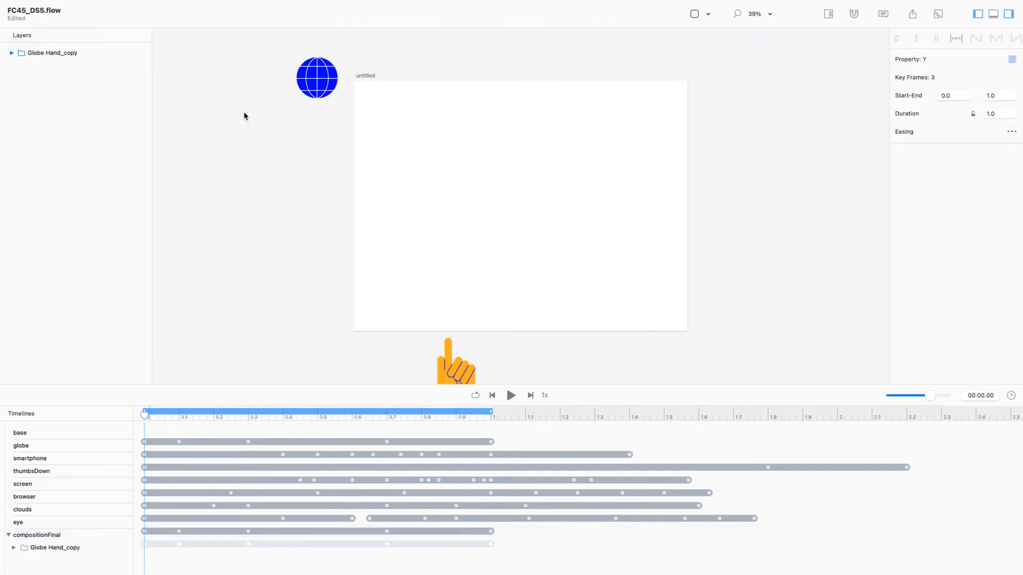
Ungroup the pasted Globe Hand_copy layer in compositionFinal and preview the animation.
{"action": "left_click", "coordinate": [61, 54]}
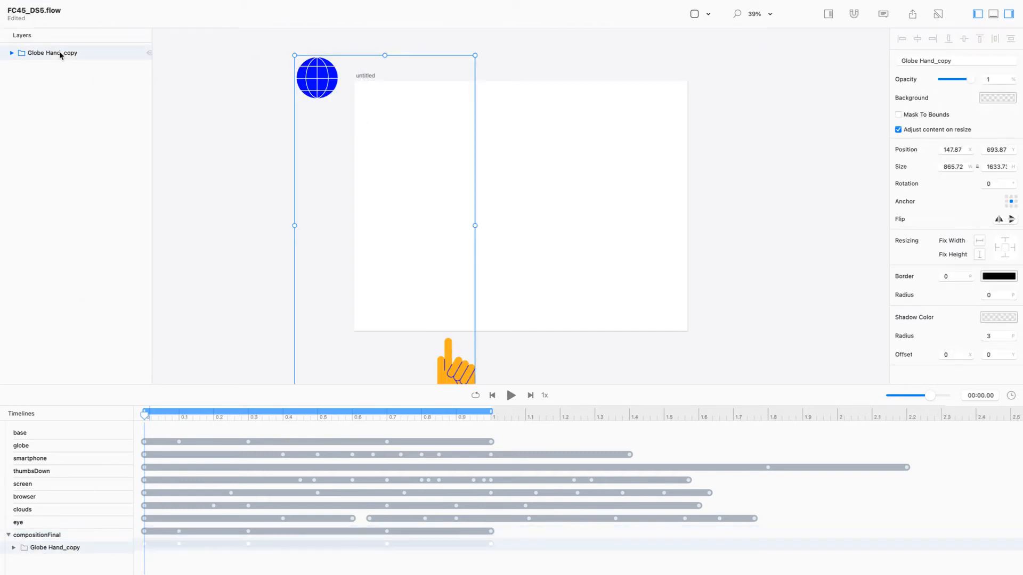
{"action": "key", "text": "super+shift+g"}
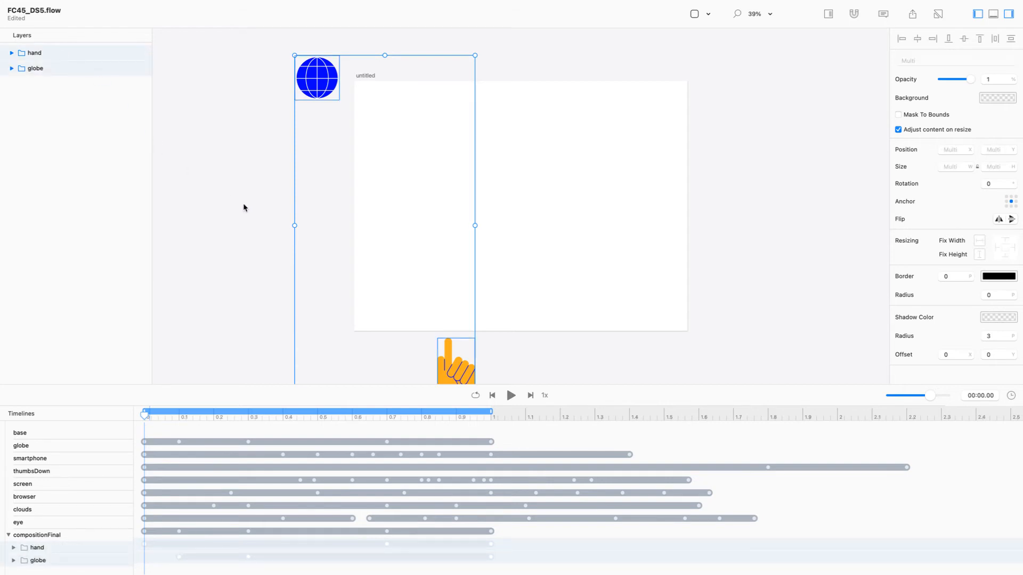
{"action": "key", "text": "space"}
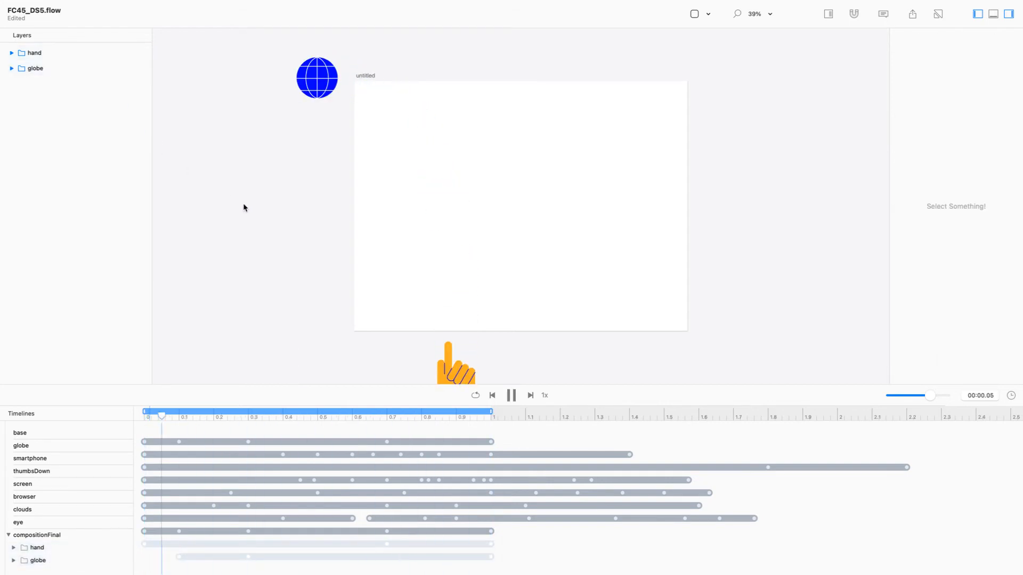
{"action": "key", "text": "space"}
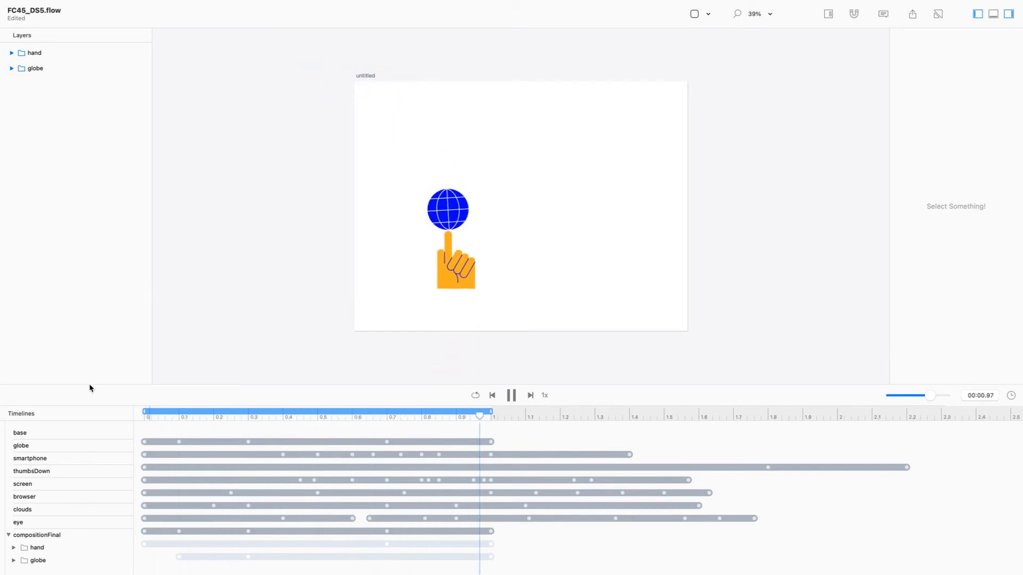
Copy the smartphoneGroup layer from the smartphone timeline and return to the compositionFinal timeline.
{"action": "left_click", "coordinate": [73, 458]}
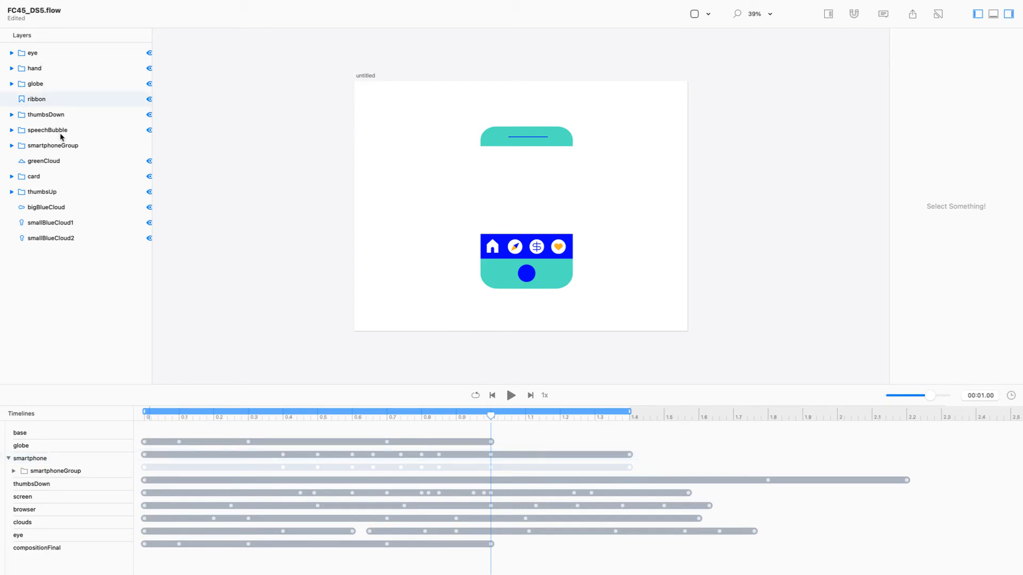
{"action": "left_click", "coordinate": [92, 151]}
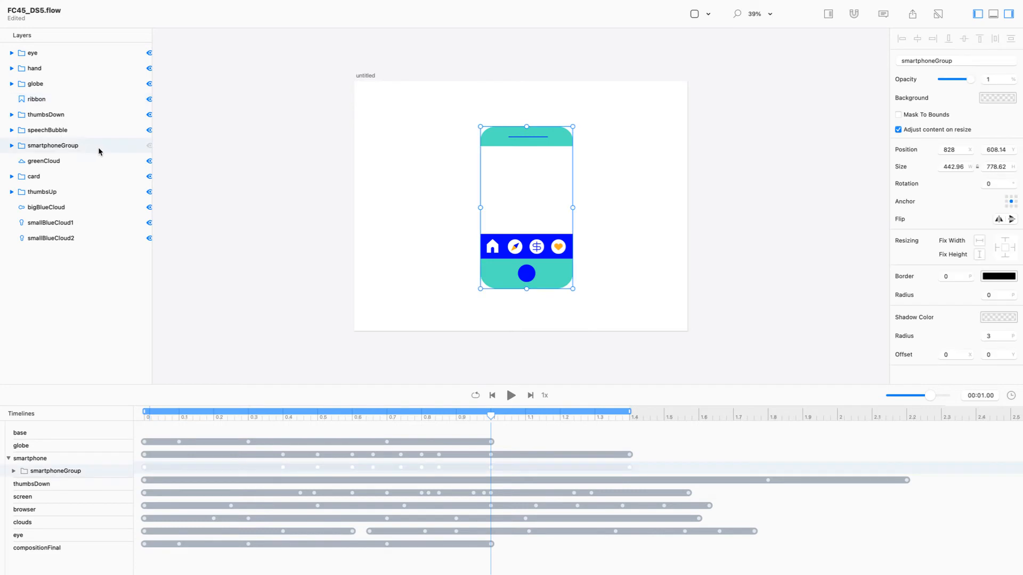
{"action": "left_click", "coordinate": [60, 548]}
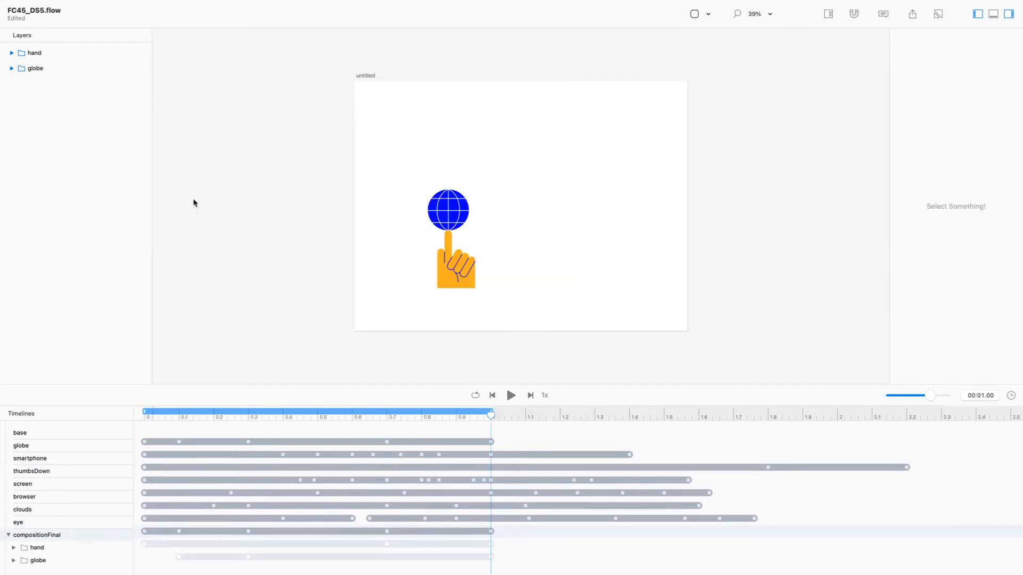
Try to paste the copied smartphoneGroup with keyvalues into compositionFinal.
{"action": "left_click", "coordinate": [86, 5]}
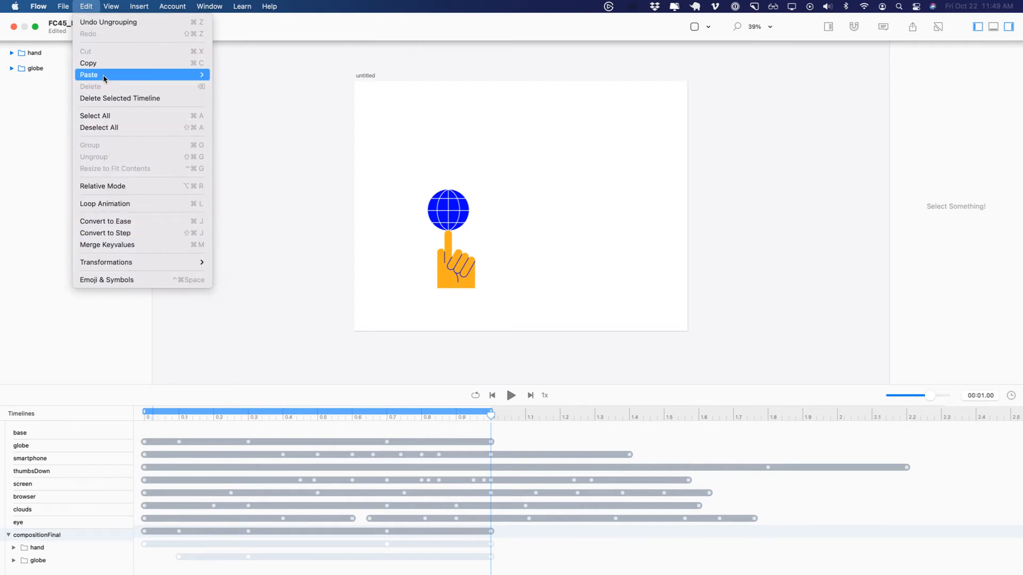
{"action": "mouse_move", "coordinate": [103, 75]}
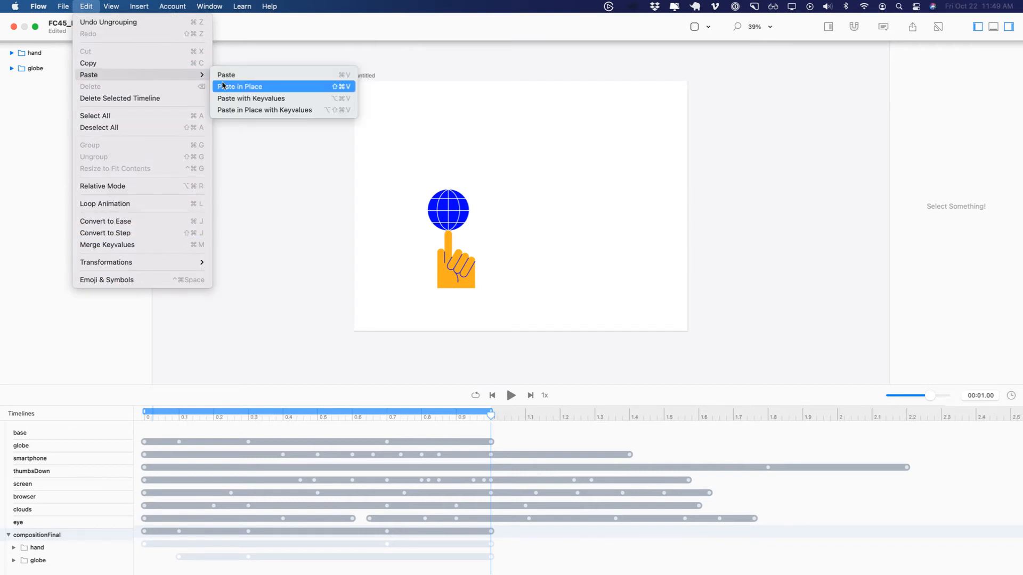
{"action": "left_click", "coordinate": [254, 98]}
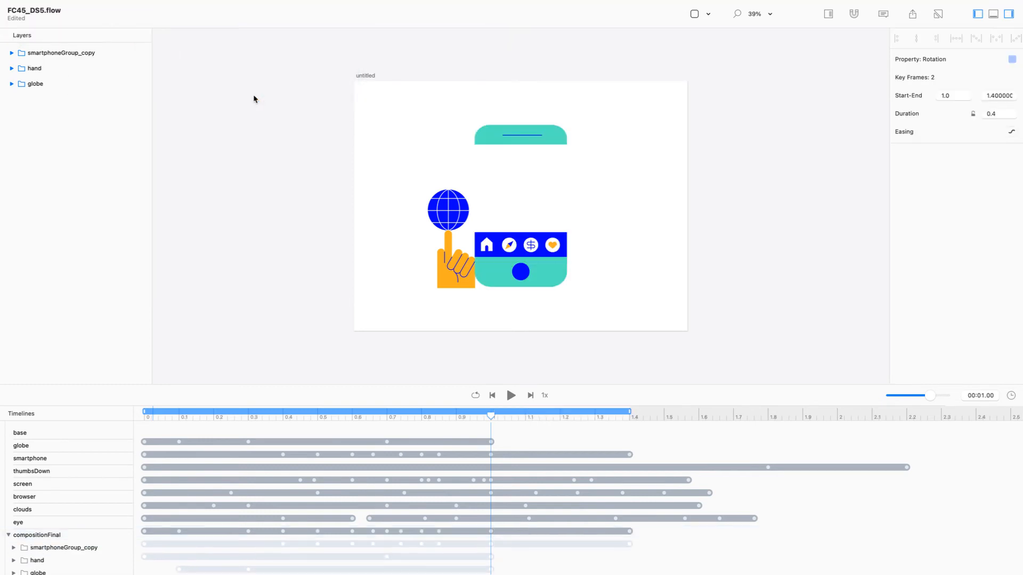
{"action": "key", "text": "super+z"}
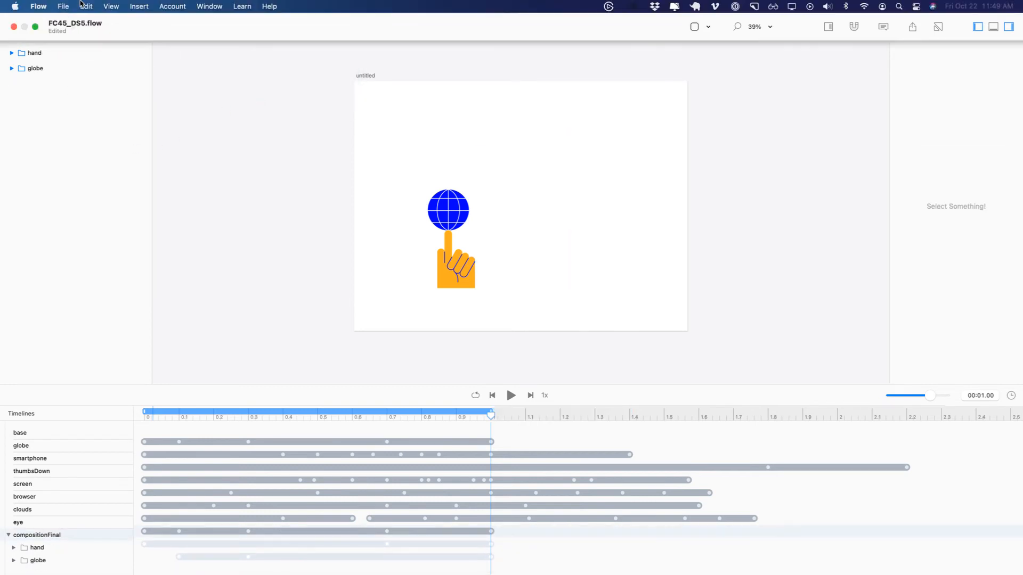
Paste the copied smartphoneGroup in place with keyvalues into the compositionFinal timeline and play the animation.
{"action": "left_click", "coordinate": [86, 6]}
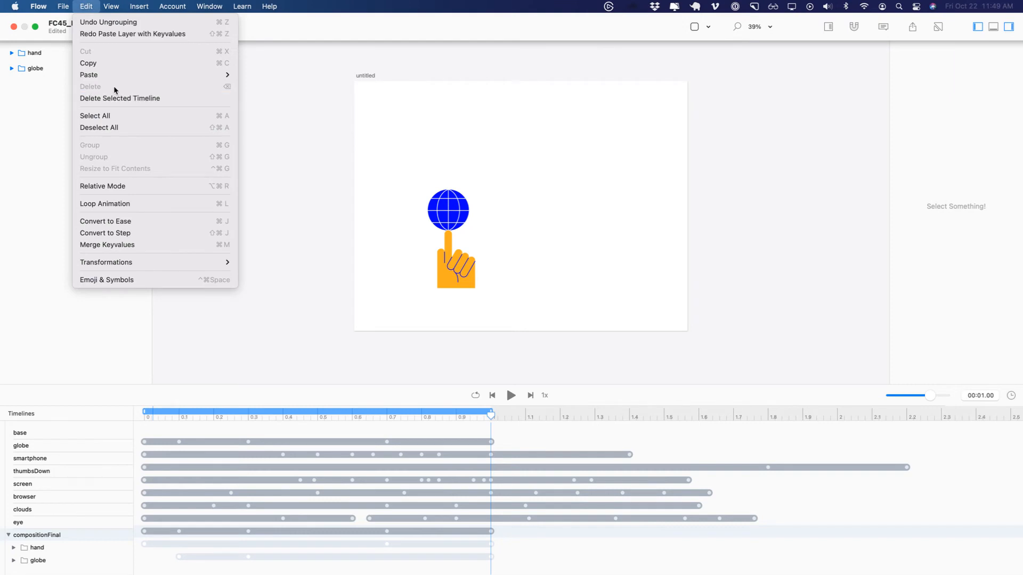
{"action": "mouse_move", "coordinate": [233, 78]}
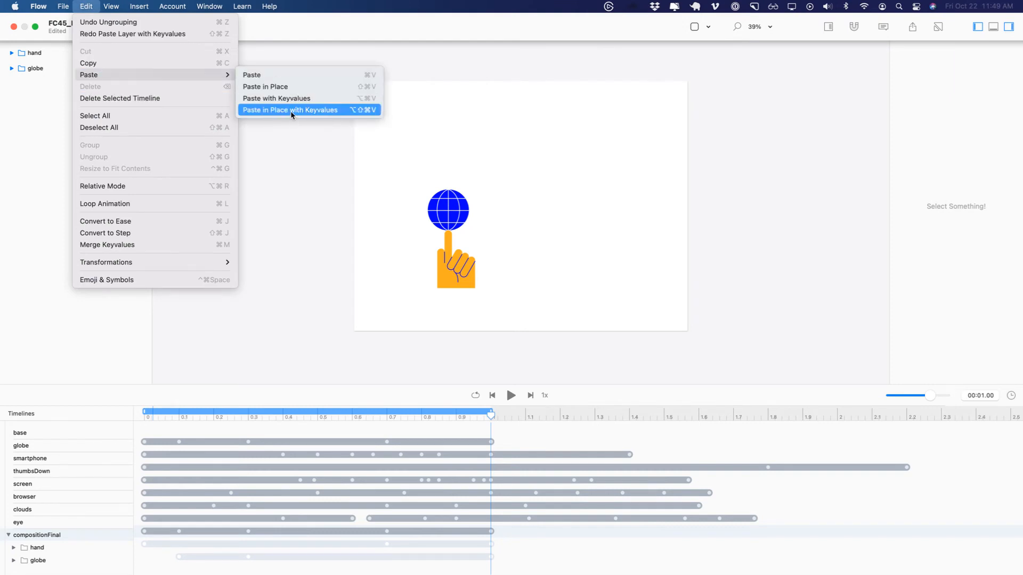
{"action": "left_click", "coordinate": [292, 111]}
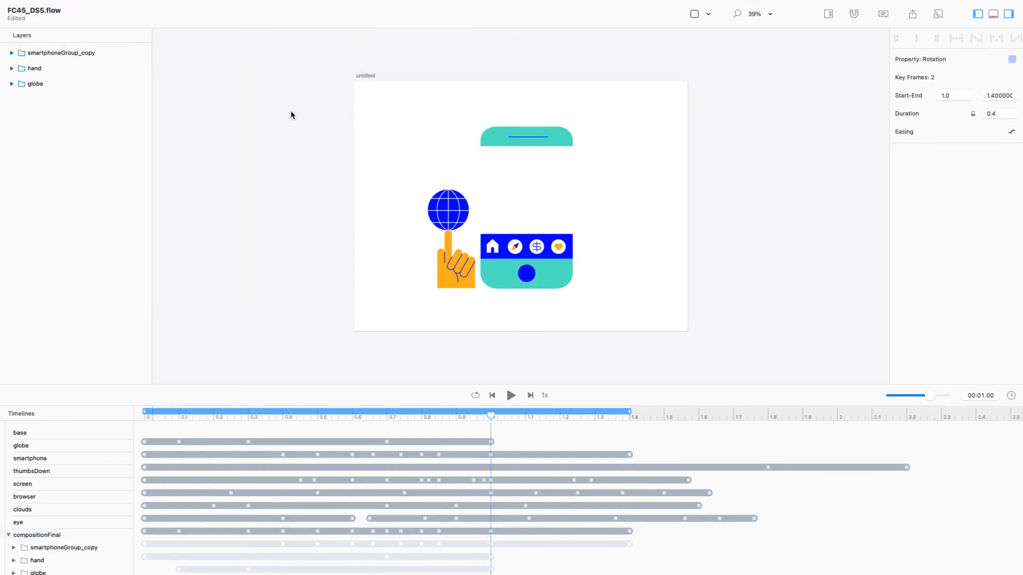
{"action": "key", "text": "space"}
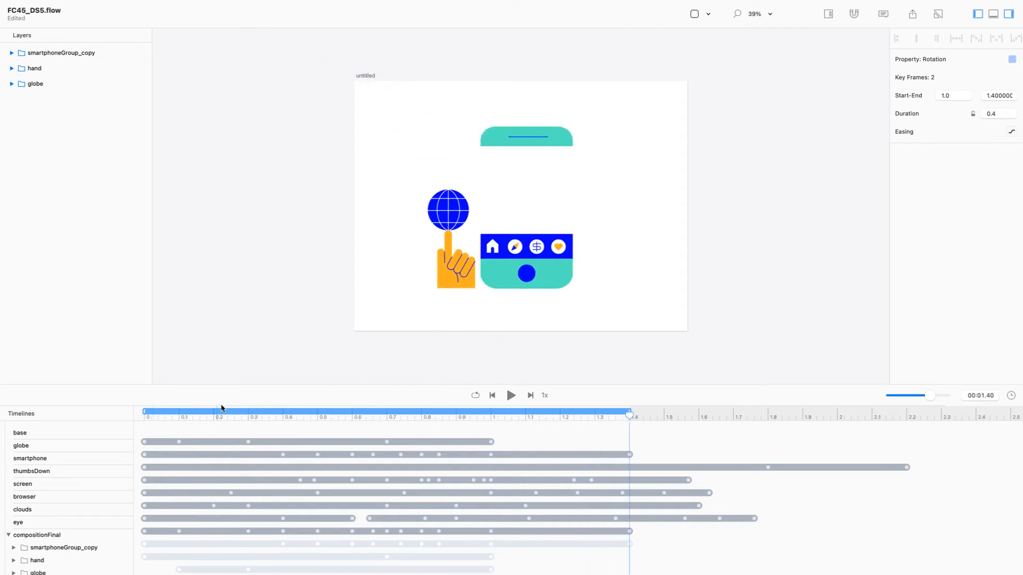
Rename the pasted smartphoneGroup_copy layer in compositionFinal to smartphoneGroup.
{"action": "left_click_drag", "start_coordinate": [214, 388], "coordinate": [215, 302]}
{"action": "left_click", "coordinate": [59, 464]}
{"action": "left_click", "coordinate": [58, 464]}
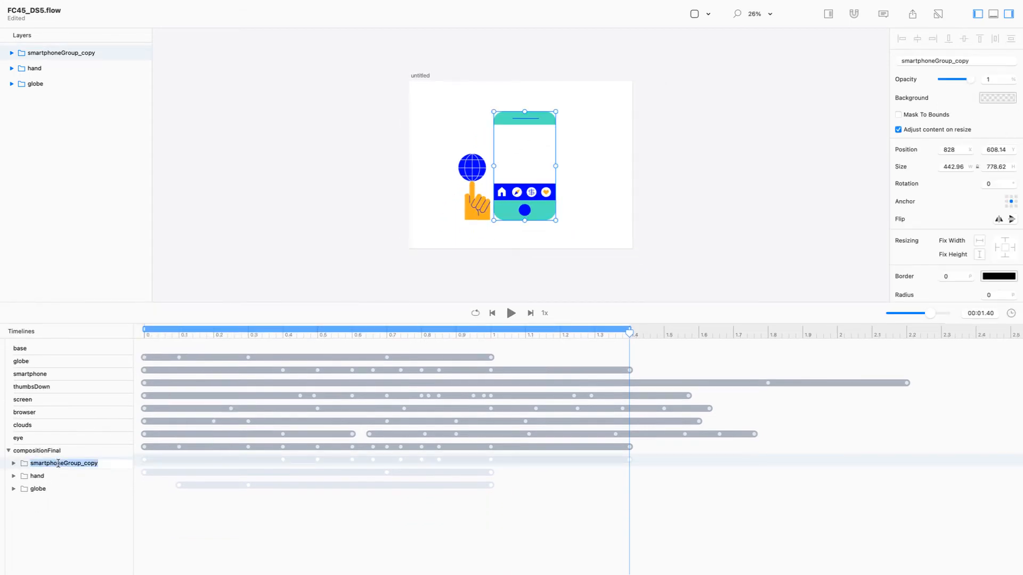
{"action": "key", "text": "Return"}
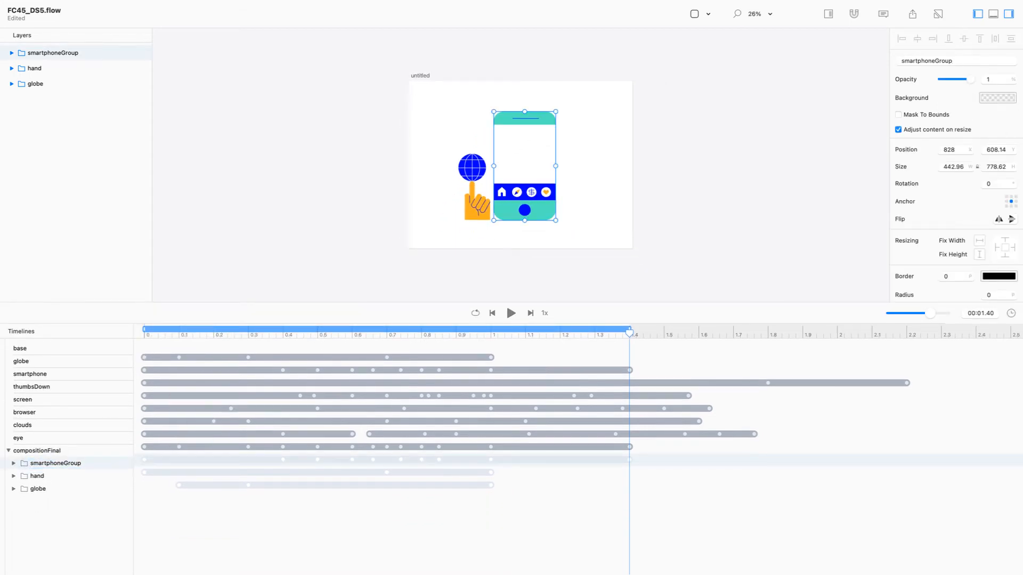
Expand smartphoneGroup with all its nested layers in compositionFinal and enlarge the timeline area to show every keyframe segment.
{"action": "left_click", "coordinate": [14, 464]}
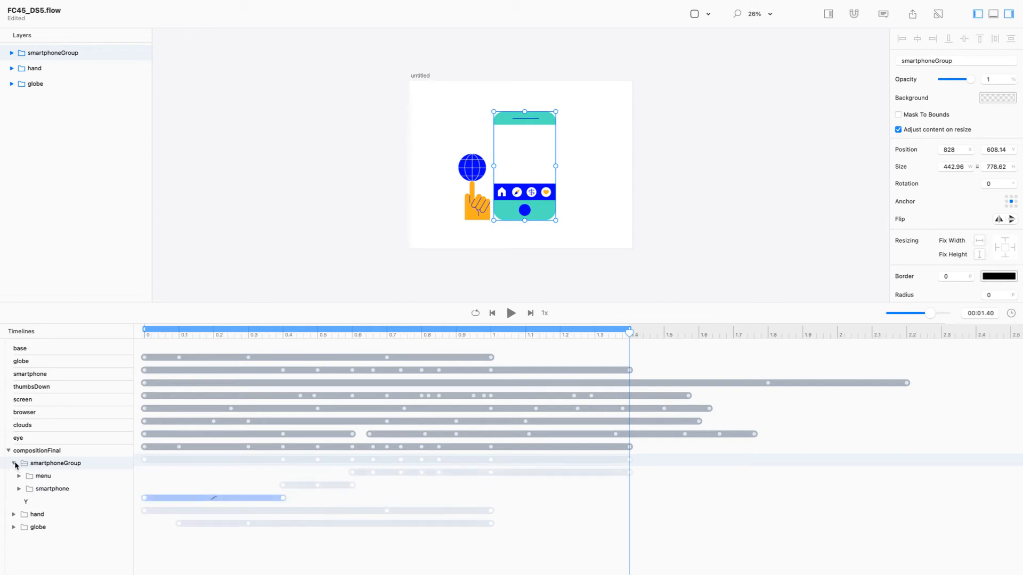
{"action": "left_click", "coordinate": [14, 464]}
{"action": "left_click", "coordinate": [13, 463], "text": "alt"}
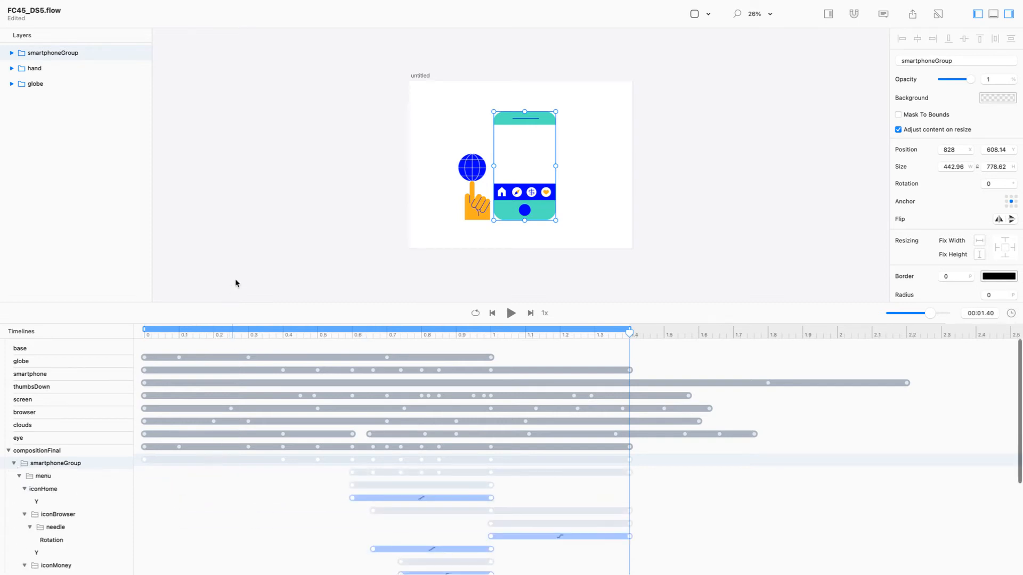
{"action": "left_click_drag", "start_coordinate": [242, 302], "coordinate": [237, 169]}
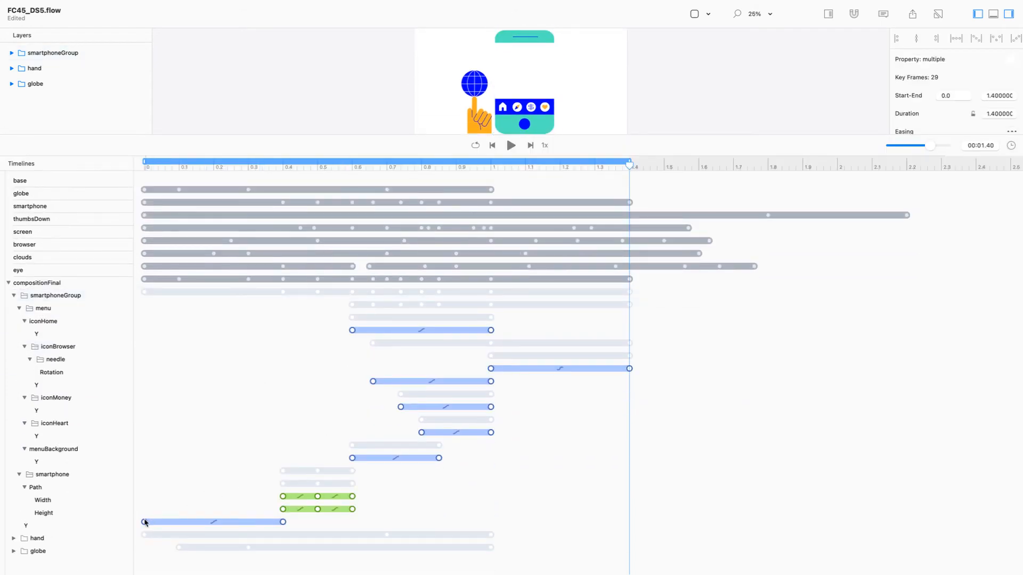
Shift all smartphoneGroup keyframes together so they start at 0.7 s in compositionFinal, and play the result.
{"action": "left_click_drag", "start_coordinate": [145, 523], "coordinate": [380, 525]}
{"action": "key", "text": "super+z"}
{"action": "left_click", "coordinate": [224, 462]}
{"action": "left_click_drag", "start_coordinate": [765, 294], "coordinate": [490, 526]}
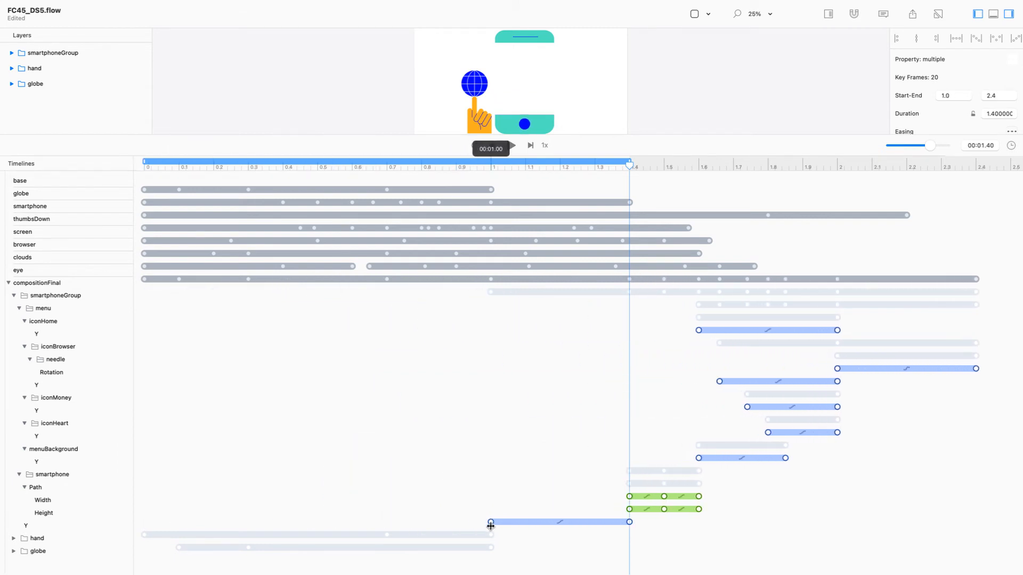
{"action": "left_click_drag", "start_coordinate": [491, 526], "coordinate": [386, 529]}
{"action": "left_click", "coordinate": [348, 432]}
{"action": "key", "text": "space"}
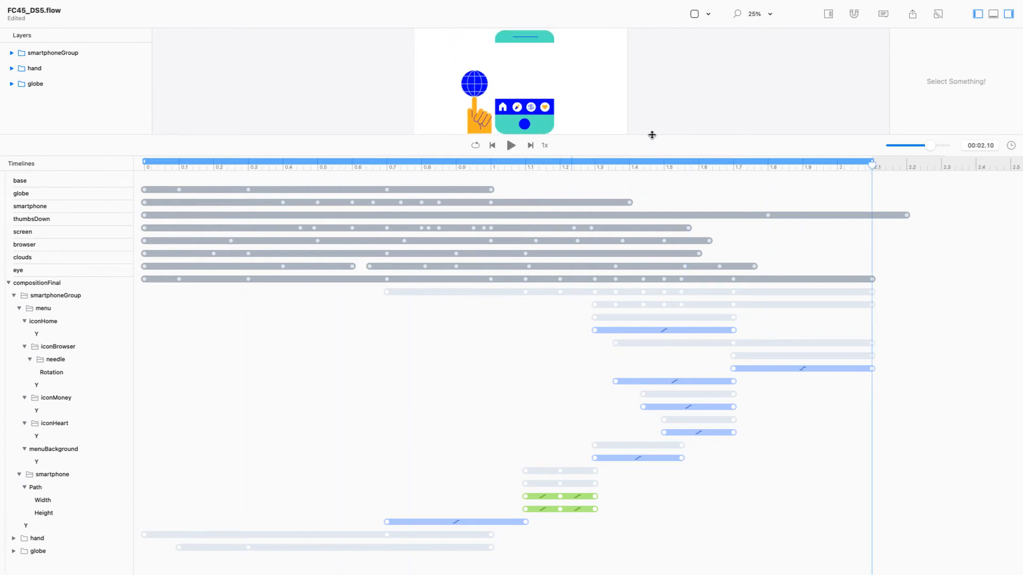
Preview compositionFinal with a larger canvas area, collapse its layers and save the file.
{"action": "left_click_drag", "start_coordinate": [651, 134], "coordinate": [658, 343]}
{"action": "key", "text": "space"}
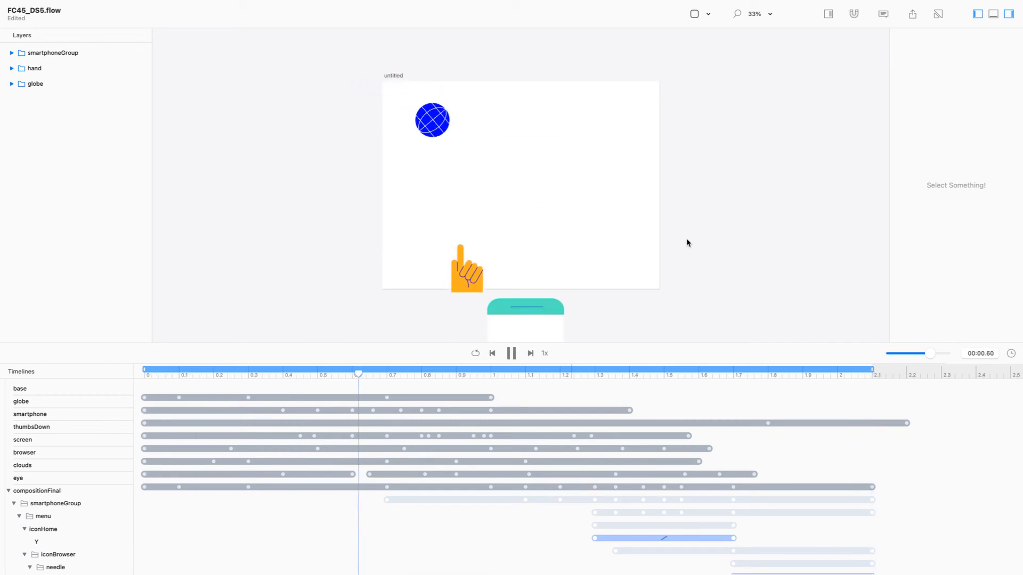
{"action": "key", "text": "space"}
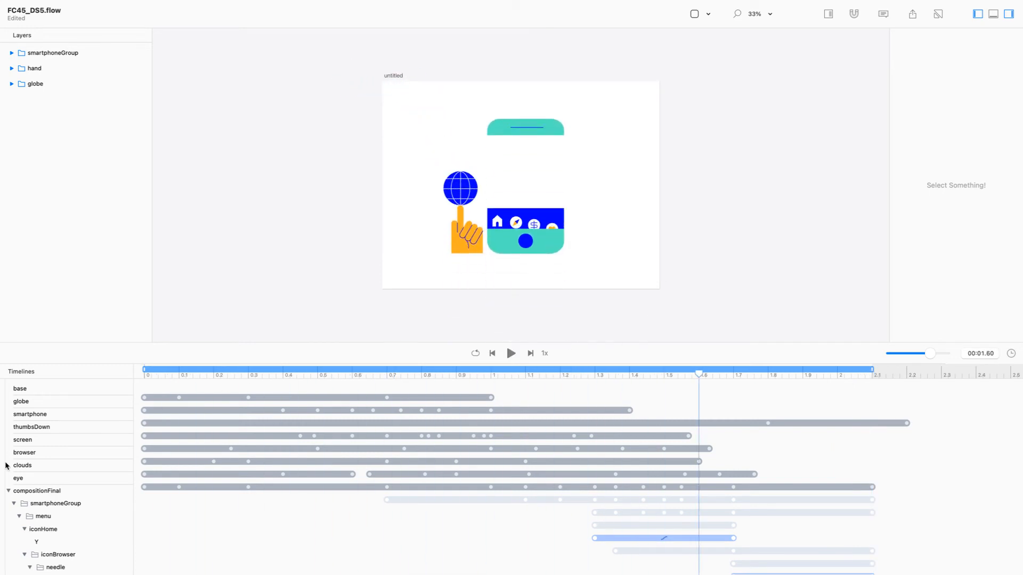
{"action": "left_click", "coordinate": [9, 490]}
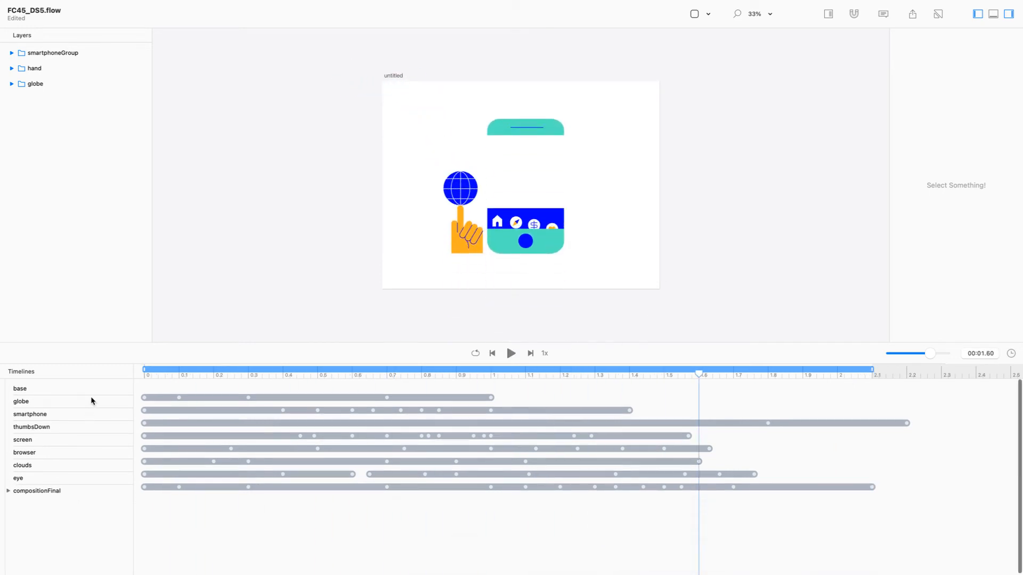
{"action": "key", "text": "super+s"}
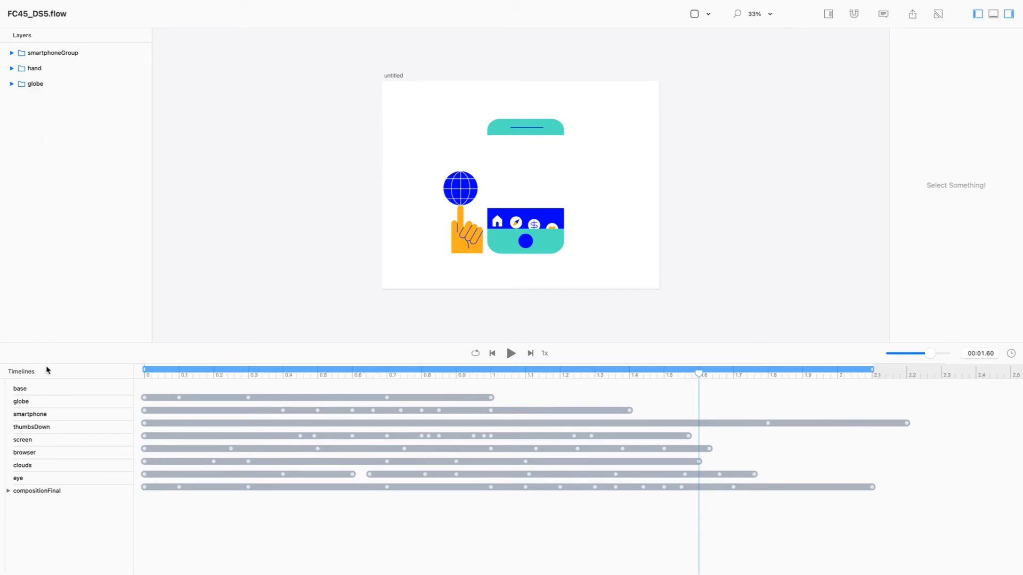
Copy the screen group from the screen timeline and return to the compositionFinal timeline.
{"action": "left_click", "coordinate": [60, 429]}
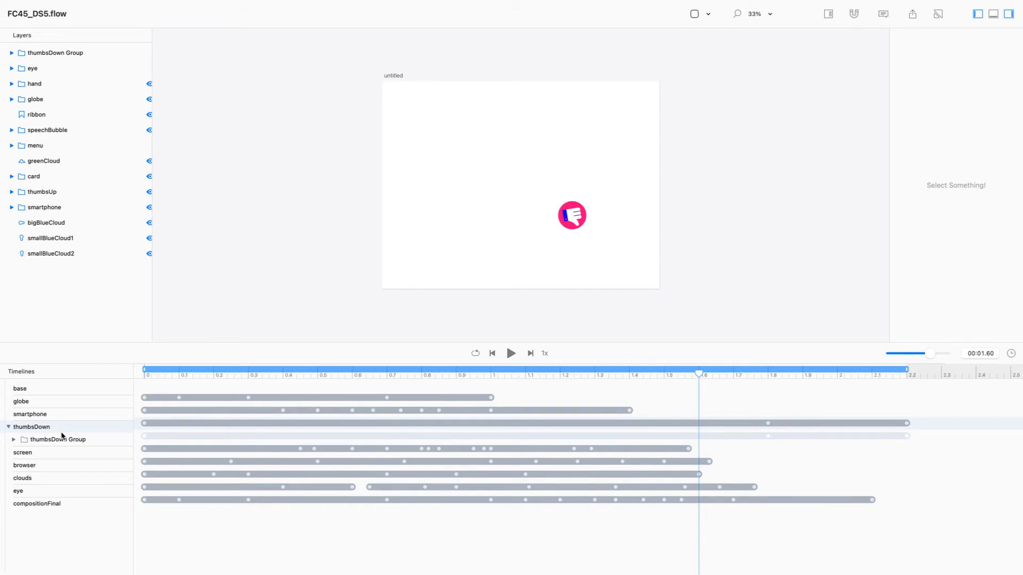
{"action": "left_click", "coordinate": [57, 452]}
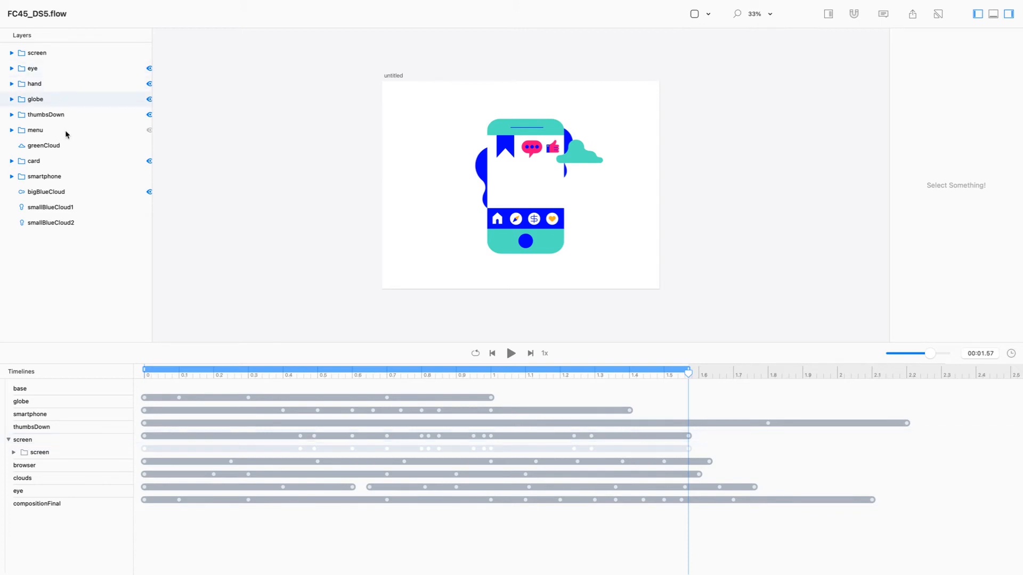
{"action": "left_click", "coordinate": [66, 51]}
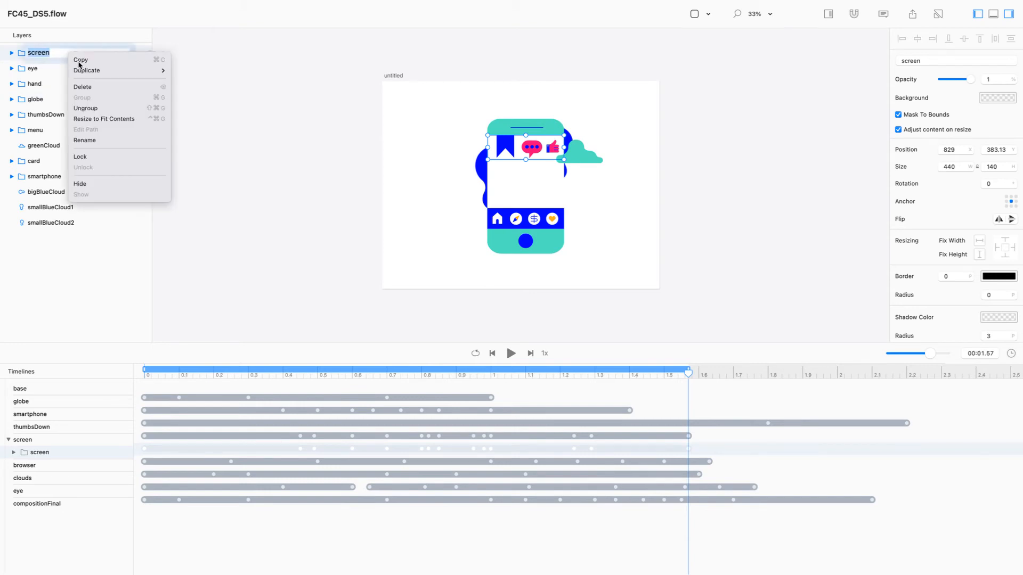
{"action": "left_click", "coordinate": [244, 191]}
{"action": "left_click", "coordinate": [82, 505]}
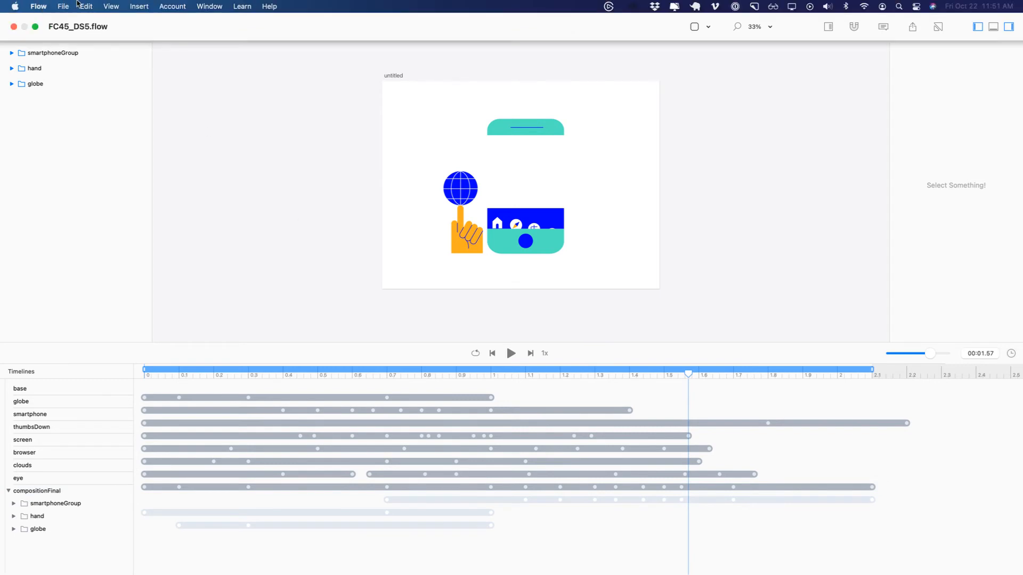
Paste the copied screen group in place with keyvalues into compositionFinal.
{"action": "left_click", "coordinate": [108, 6]}
{"action": "mouse_move", "coordinate": [88, 6]}
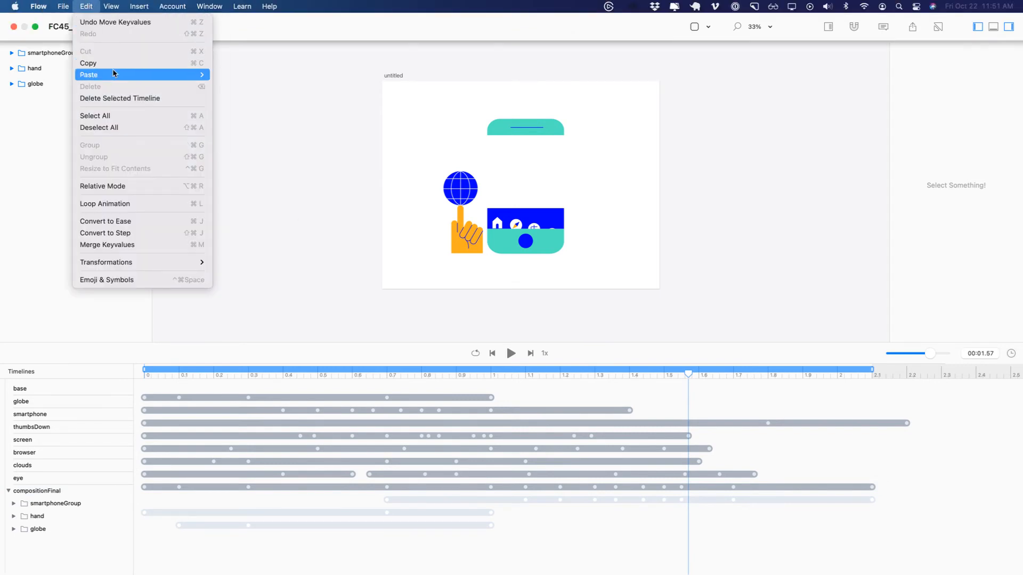
{"action": "mouse_move", "coordinate": [122, 75]}
{"action": "left_click", "coordinate": [246, 111]}
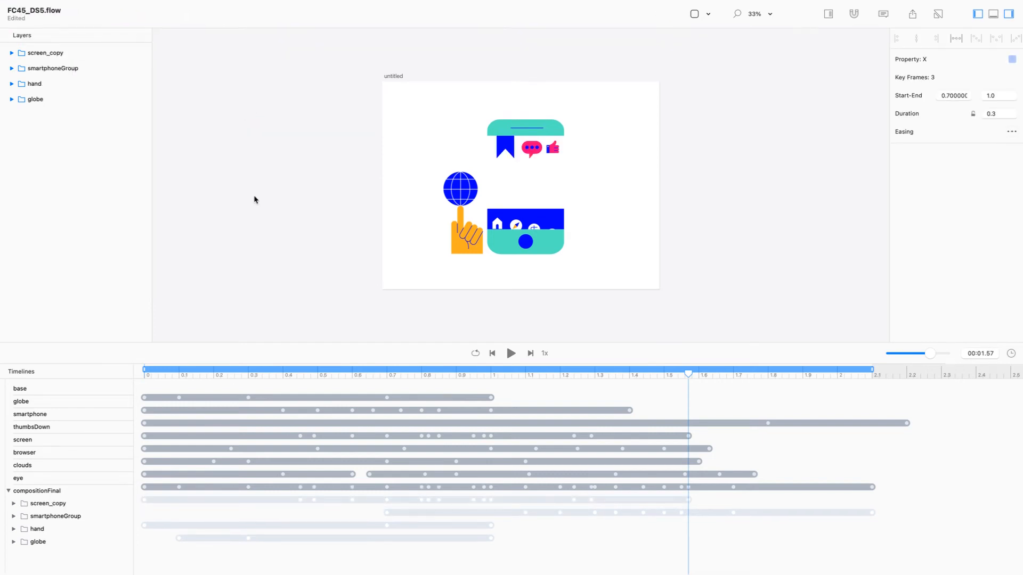
Rename the pasted screen_copy layer in compositionFinal to screen.
{"action": "left_click", "coordinate": [41, 505]}
{"action": "double_click", "coordinate": [42, 507]}
{"action": "key", "text": "Right"}
{"action": "key", "text": "BackSpace"}
{"action": "key", "text": "BackSpace"}
{"action": "key", "text": "Return"}
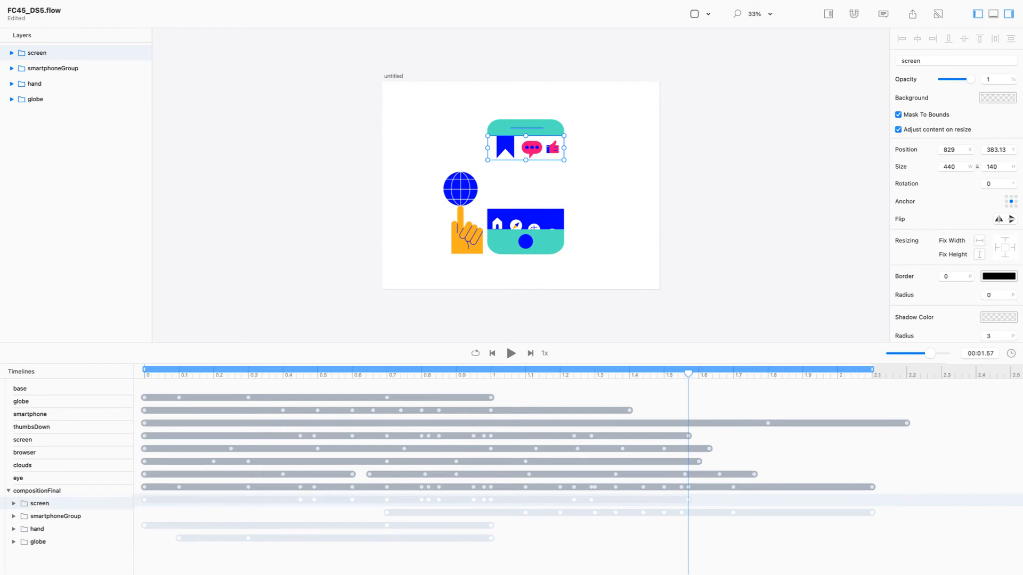
Expand the screen layer with all its nested ribbon, speechBubble and thumbsUp keyframe tracks, enlarging the timeline area.
{"action": "left_click", "coordinate": [13, 504]}
{"action": "left_click", "coordinate": [217, 343]}
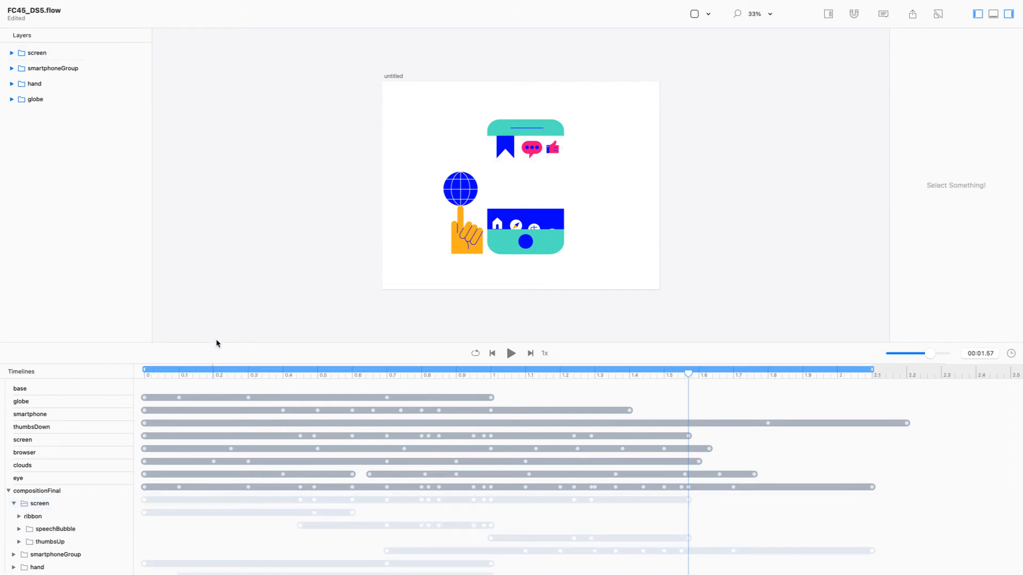
{"action": "left_click_drag", "start_coordinate": [214, 342], "coordinate": [199, 241]}
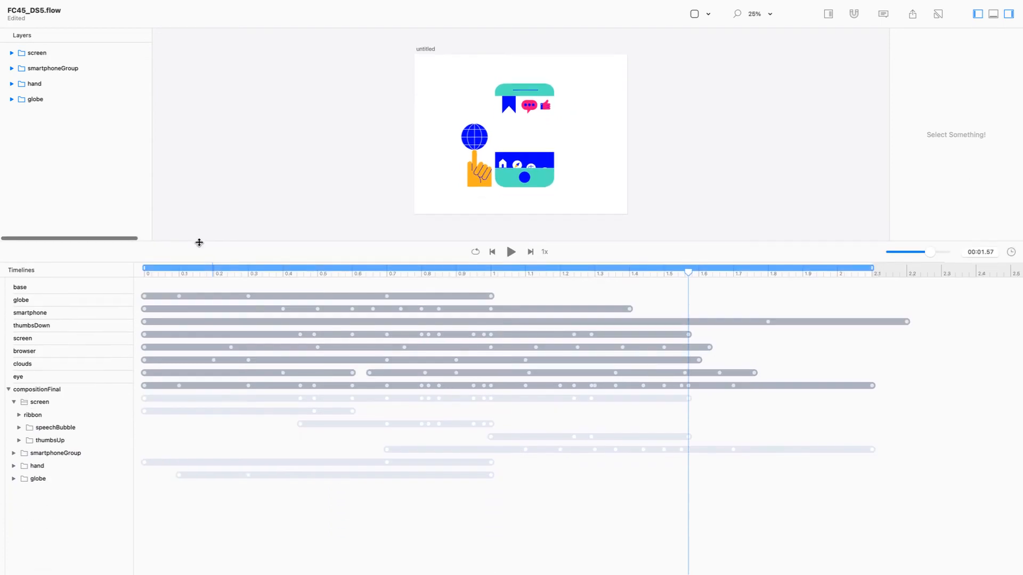
{"action": "left_click", "coordinate": [13, 403]}
{"action": "left_click", "coordinate": [14, 402], "text": "alt"}
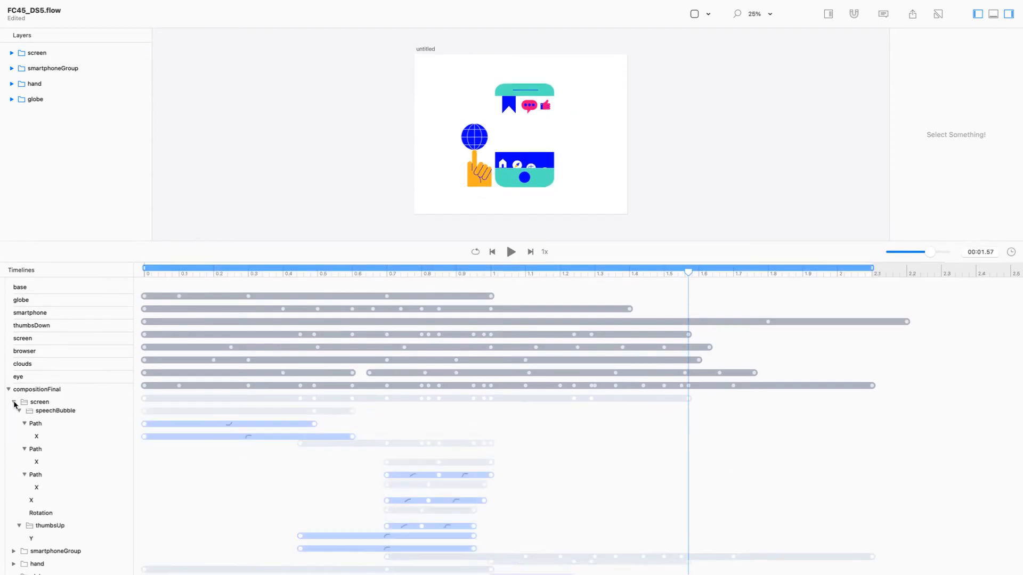
{"action": "scroll", "coordinate": [243, 459], "scroll_direction": "down", "scroll_amount": 3}
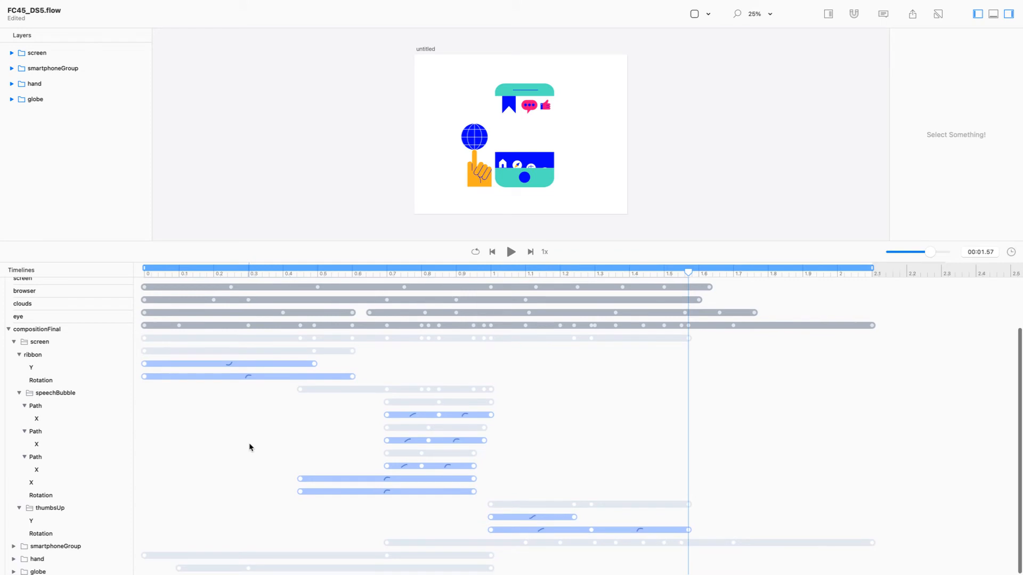
Shift all keyframes of the screen layer to start at 2.0 s, collapse the layer and save the file.
{"action": "left_click_drag", "start_coordinate": [739, 532], "coordinate": [767, 391]}
{"action": "key", "text": "space"}
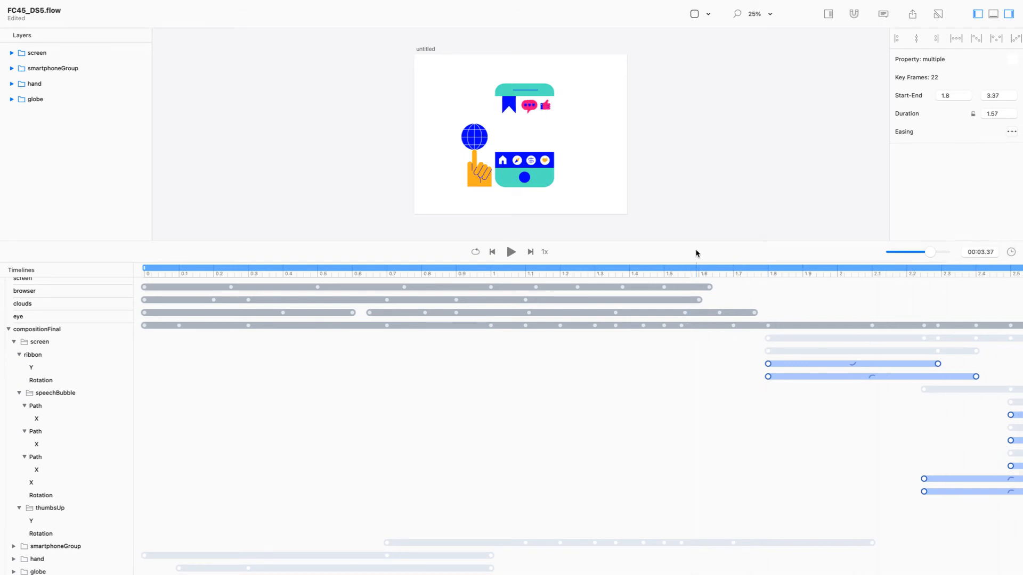
{"action": "left_click_drag", "start_coordinate": [767, 364], "coordinate": [835, 362]}
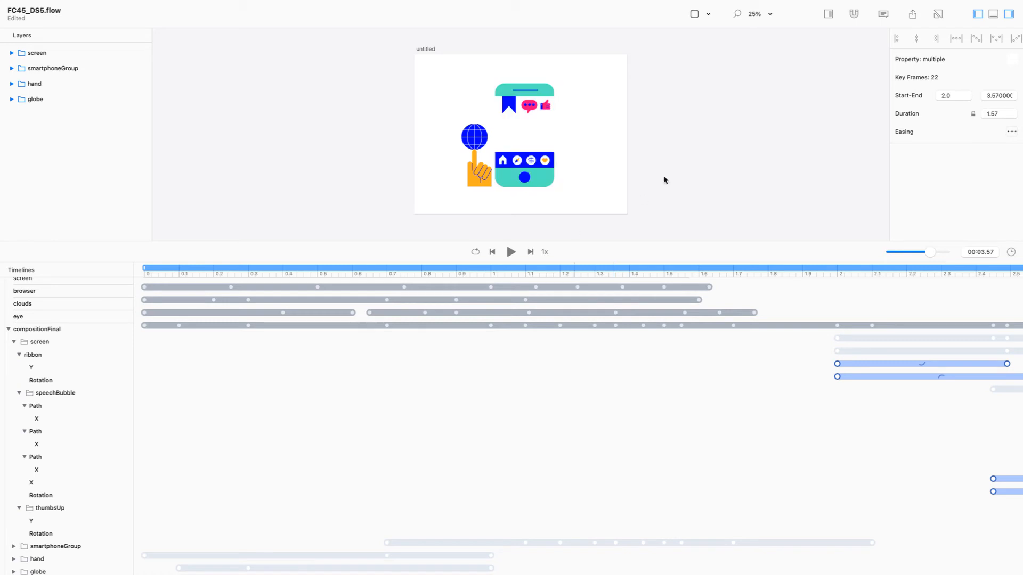
{"action": "left_click", "coordinate": [679, 158]}
{"action": "key", "text": "space"}
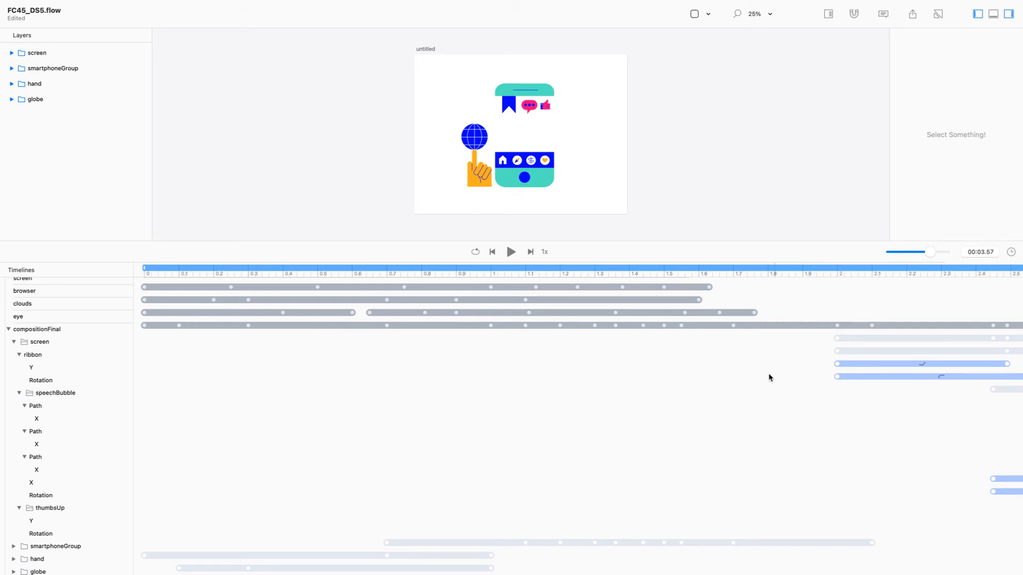
{"action": "left_click", "coordinate": [12, 344]}
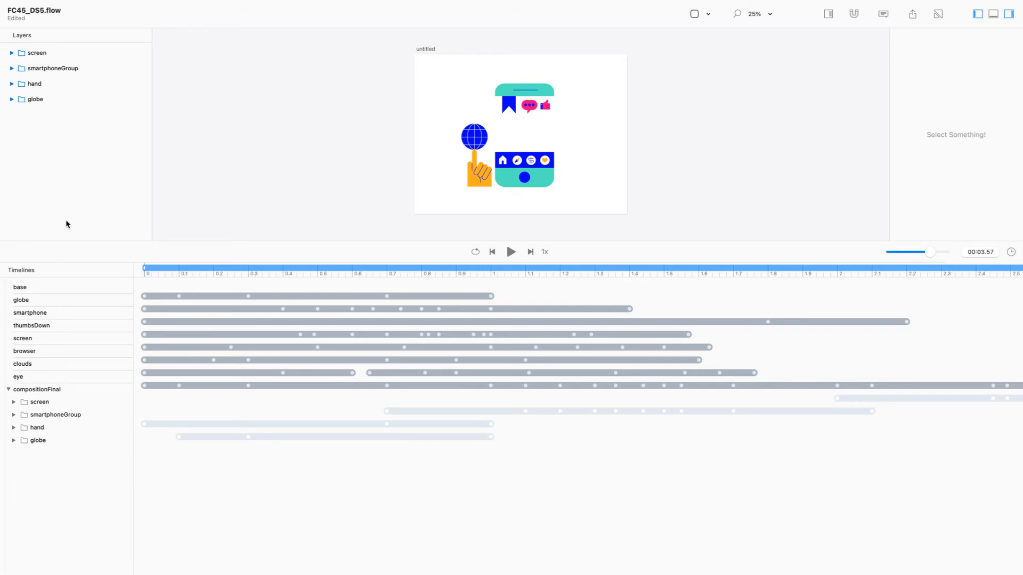
{"action": "key", "text": "super+s"}
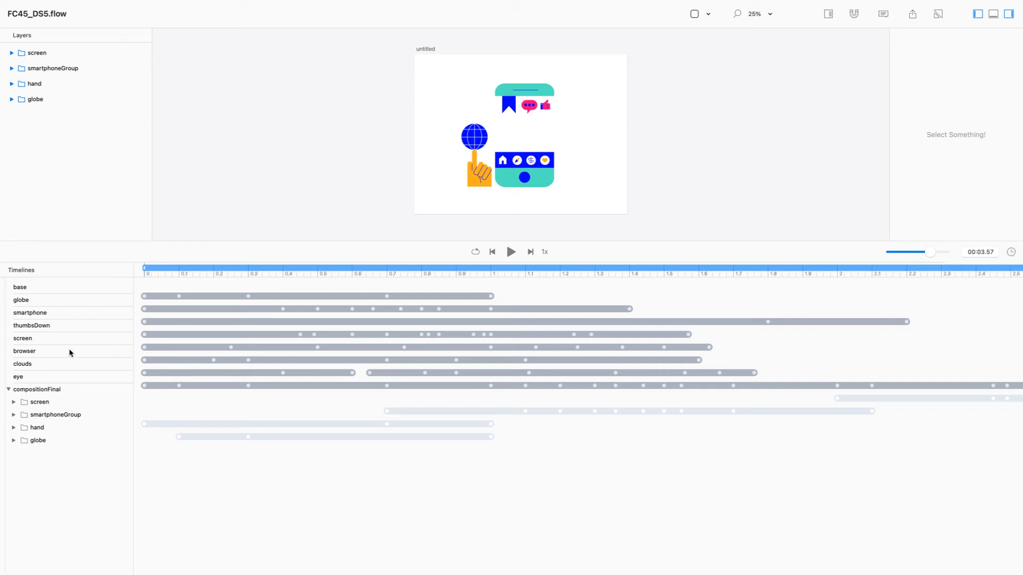
Open the clouds timeline and try selecting smallBlueCloud1, smallBlueCloud2 and the Group layer directly above them.
{"action": "left_click", "coordinate": [76, 364]}
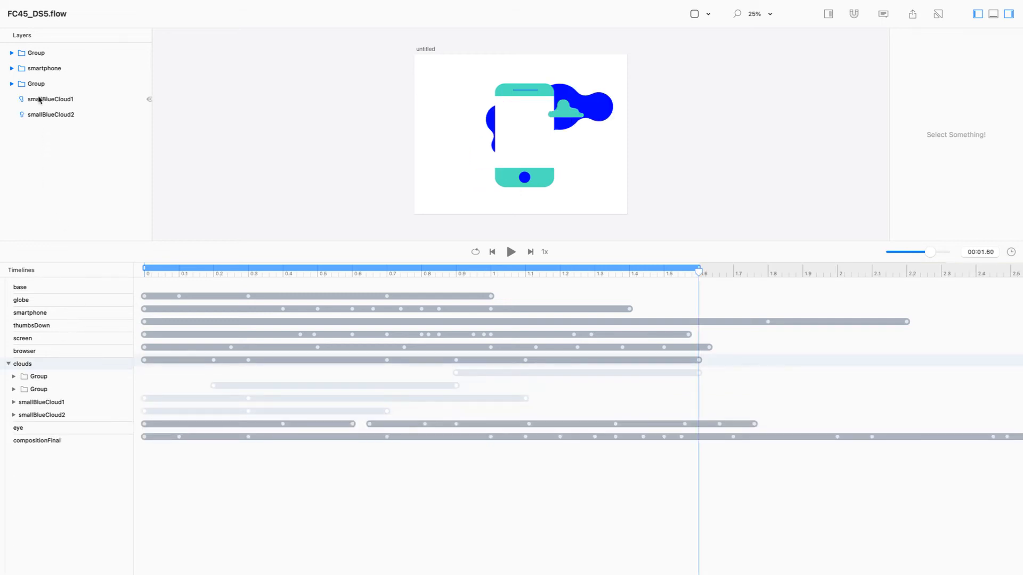
{"action": "left_click", "coordinate": [48, 115]}
{"action": "left_click", "coordinate": [50, 101], "text": "shift"}
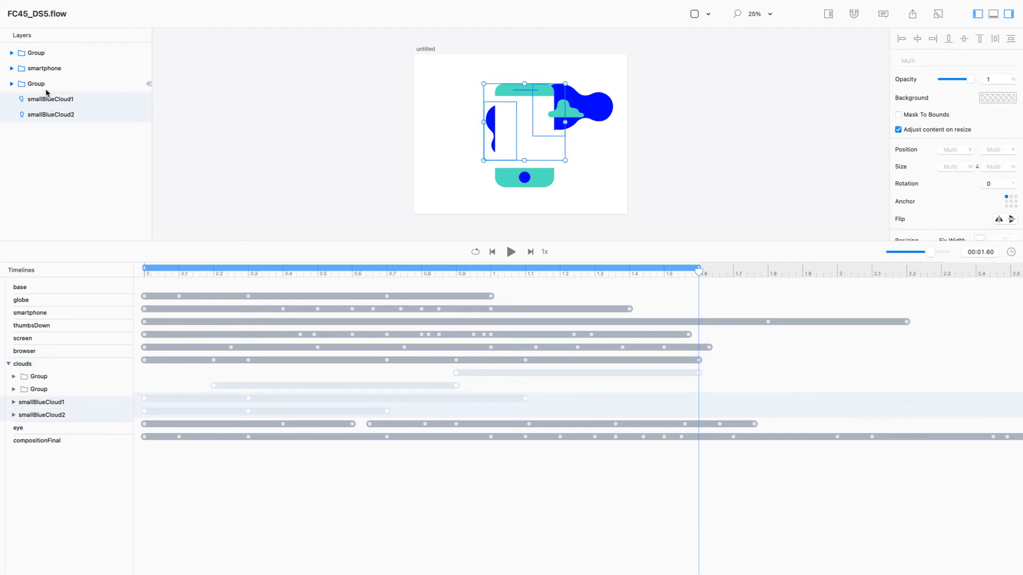
{"action": "left_click", "coordinate": [46, 87]}
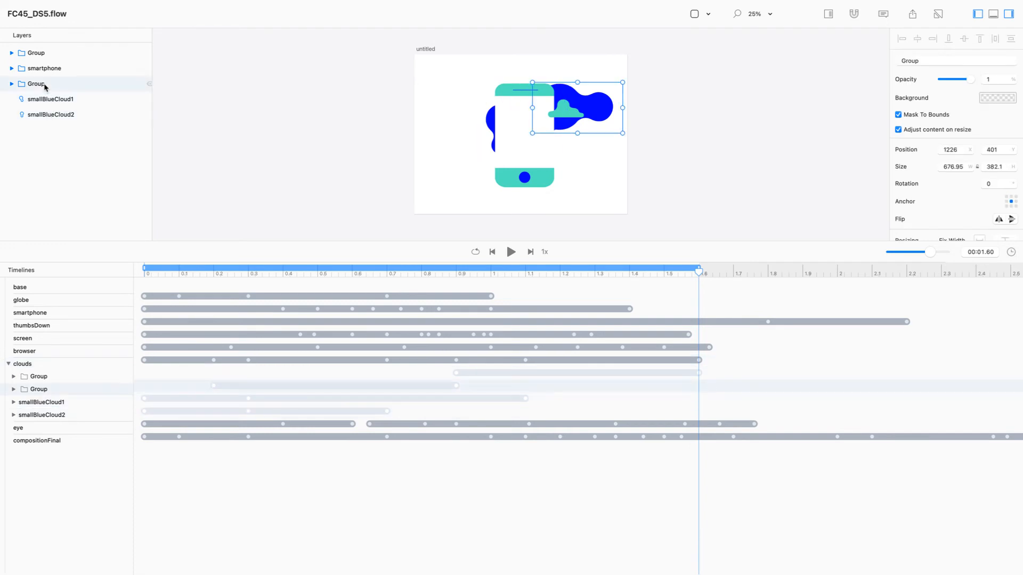
{"action": "left_click", "coordinate": [49, 99], "text": "shift"}
{"action": "left_click", "coordinate": [52, 114], "text": "shift"}
Rename the Group layer directly above smallBlueCloud1 in the clouds timeline as Big Cloud Group.
{"action": "left_click", "coordinate": [38, 83]}
{"action": "double_click", "coordinate": [40, 86]}
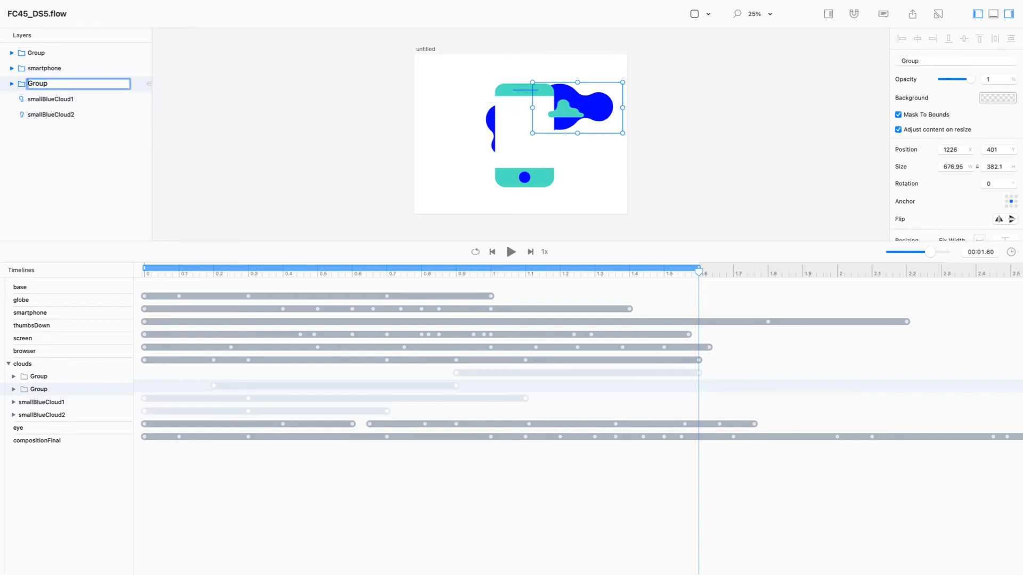
{"action": "type", "text": "Big Cloud"}
{"action": "key", "text": "Return"}
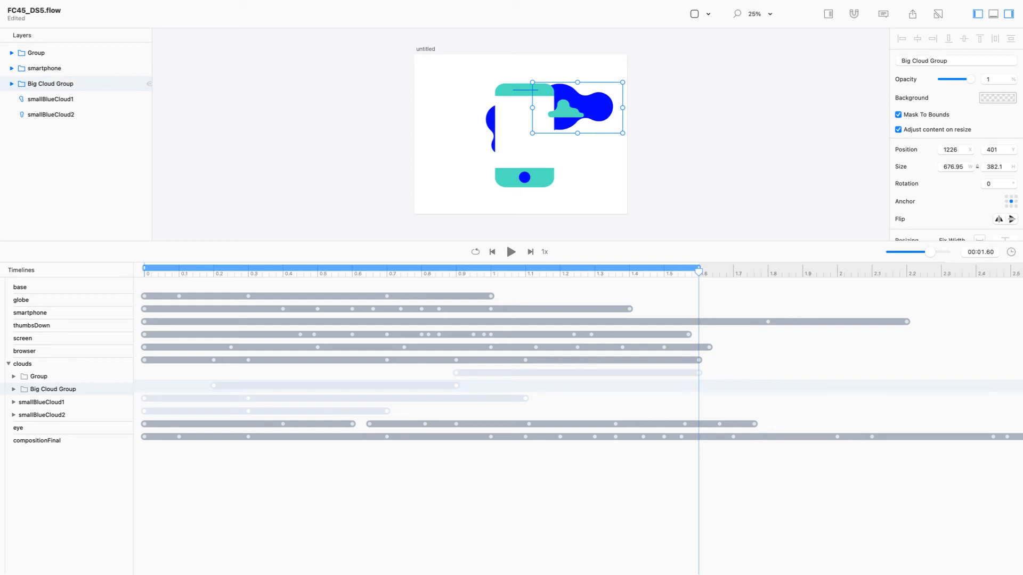
Copy Big Cloud Group, smallBlueCloud1 and smallBlueCloud2 from the clouds timeline and paste them into compositionFinal.
{"action": "left_click", "coordinate": [47, 119], "text": "shift"}
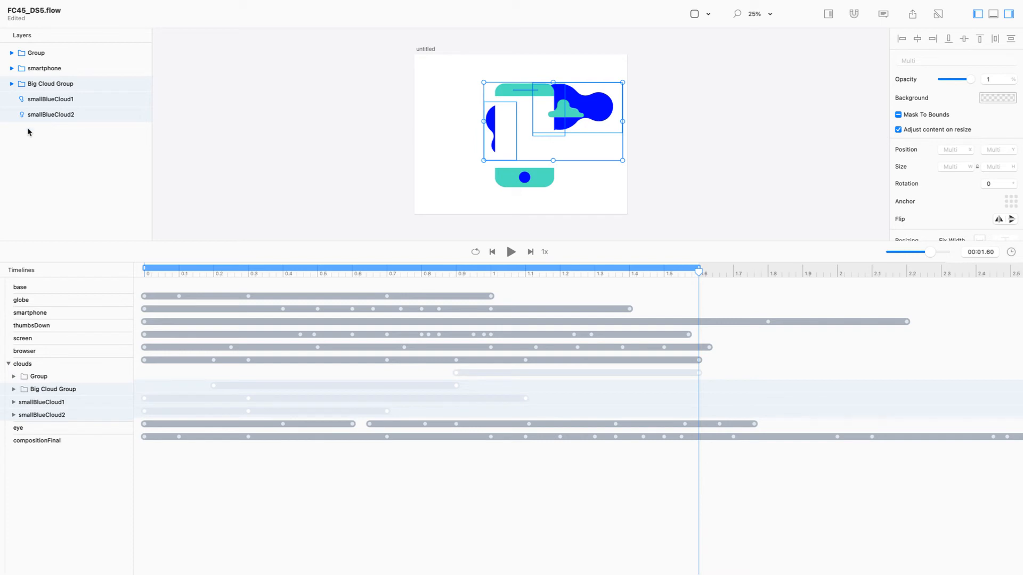
{"action": "left_click", "coordinate": [57, 442]}
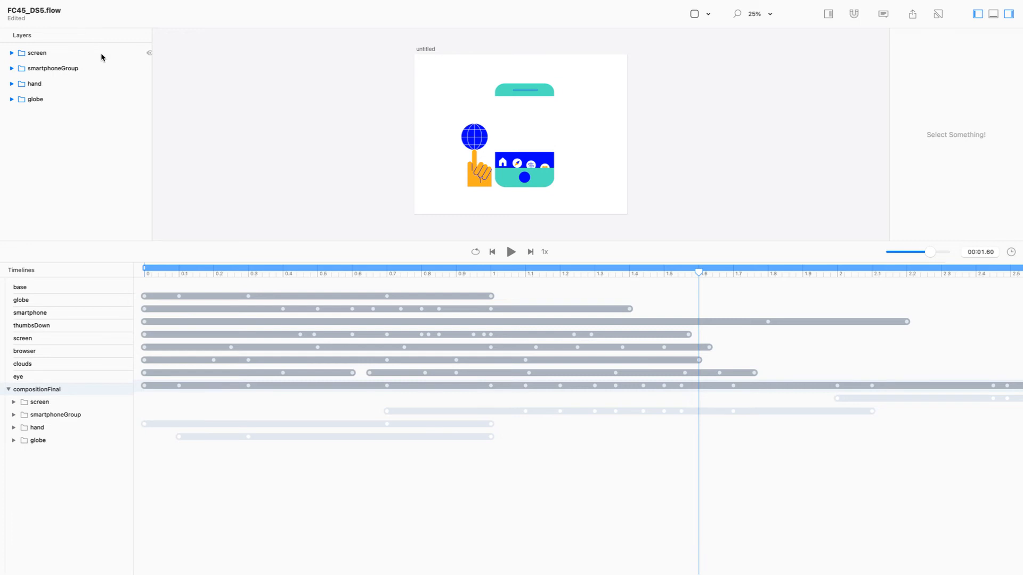
{"action": "key", "text": "super+v"}
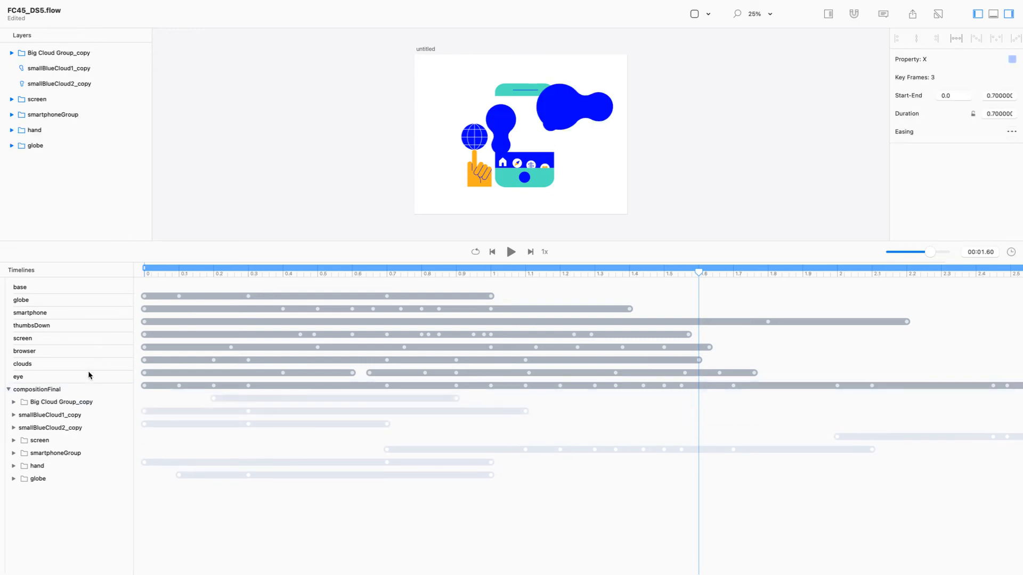
Rename the three pasted cloud layers as Big Cloud Group, smallBlueCloud1 and smallBlueCloud2, without the _copy suffix.
{"action": "left_click", "coordinate": [81, 404]}
{"action": "double_click", "coordinate": [81, 404]}
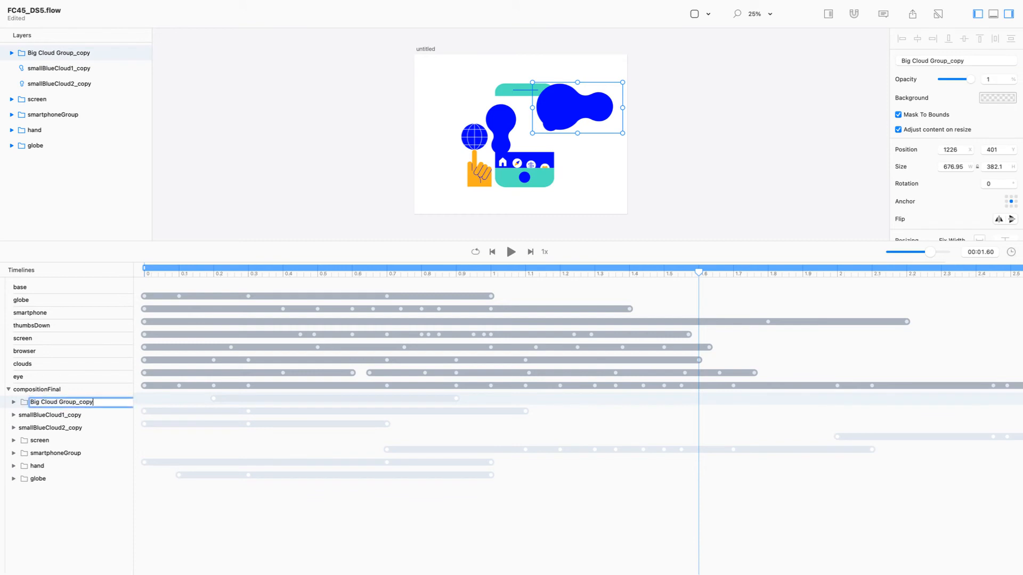
{"action": "key", "text": "Return"}
{"action": "key", "text": "Down"}
{"action": "key", "text": "Return"}
{"action": "key", "text": "Return"}
{"action": "key", "text": "Down"}
{"action": "key", "text": "Return"}
{"action": "key", "text": "Return"}
Move Big Cloud Group, smallBlueCloud1 and smallBlueCloud2 together below the globe layer in compositionFinal's layer order.
{"action": "left_click", "coordinate": [64, 402], "text": "shift"}
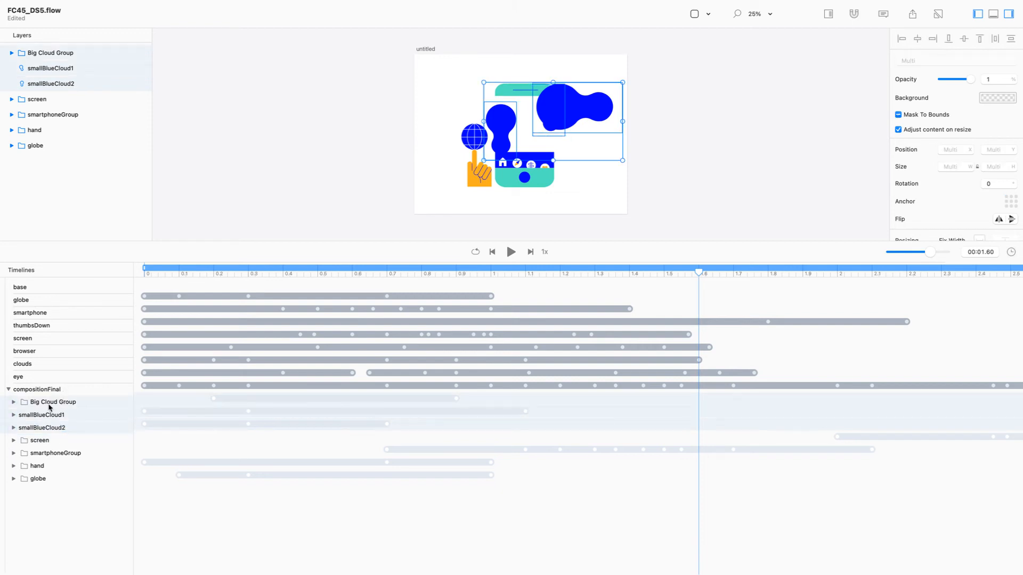
{"action": "left_click_drag", "start_coordinate": [91, 66], "coordinate": [67, 193]}
{"action": "key", "text": "super+z"}
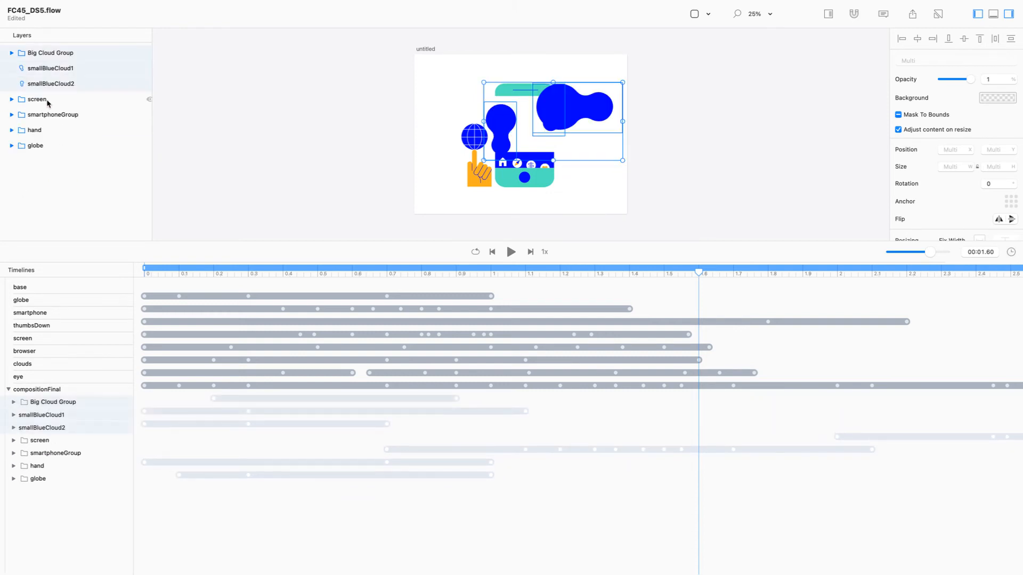
{"action": "left_click_drag", "start_coordinate": [31, 78], "coordinate": [24, 151]}
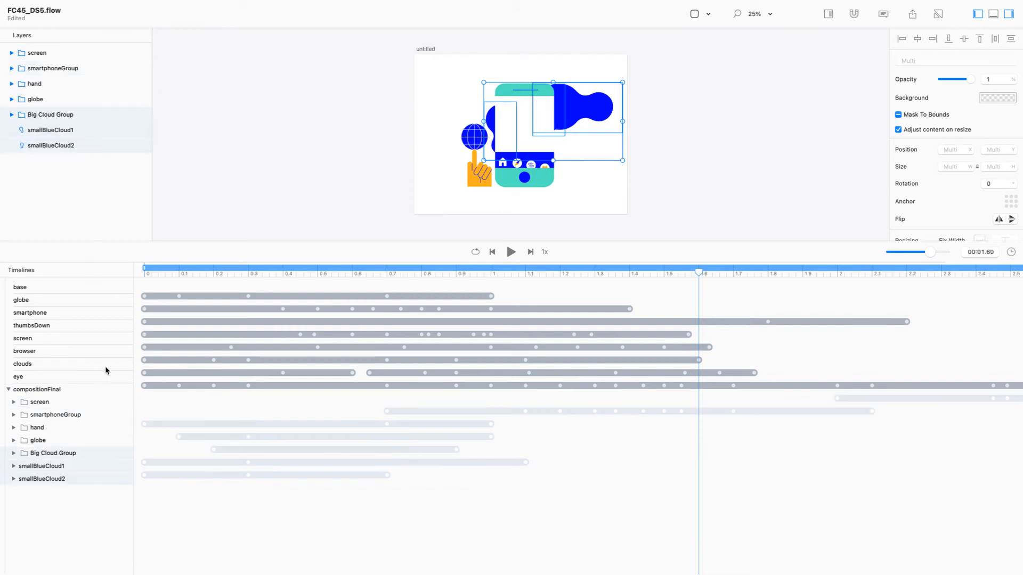
Expand the keyframe tracks of Big Cloud Group, smallBlueCloud1 and smallBlueCloud2 in compositionFinal.
{"action": "left_click", "coordinate": [14, 454]}
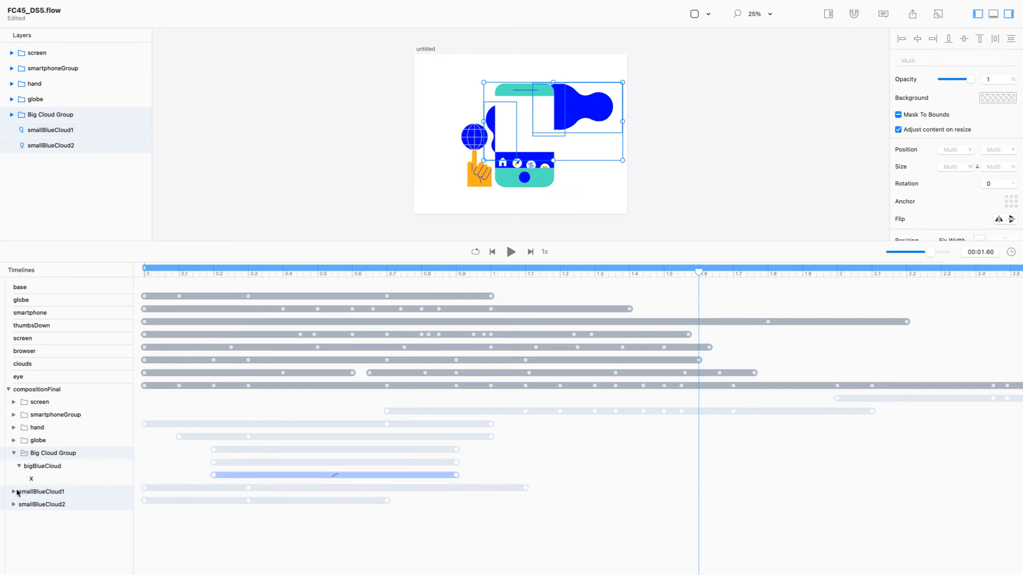
{"action": "left_click", "coordinate": [14, 492]}
{"action": "left_click", "coordinate": [14, 530]}
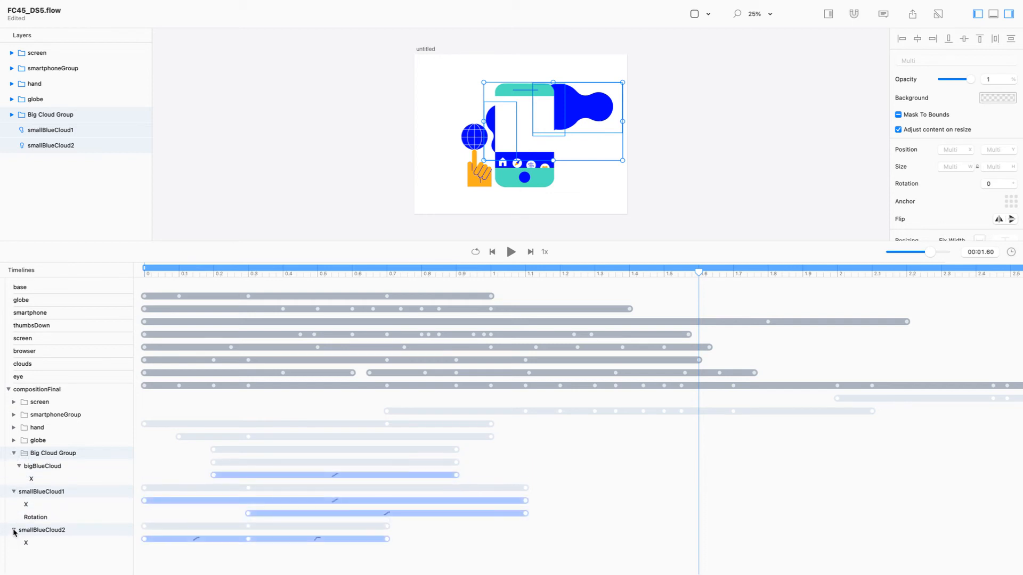
Shift all keyframes of Big Cloud Group, smallBlueCloud1 and smallBlueCloud2 to start at 3.5 s.
{"action": "left_click_drag", "start_coordinate": [566, 457], "coordinate": [137, 559]}
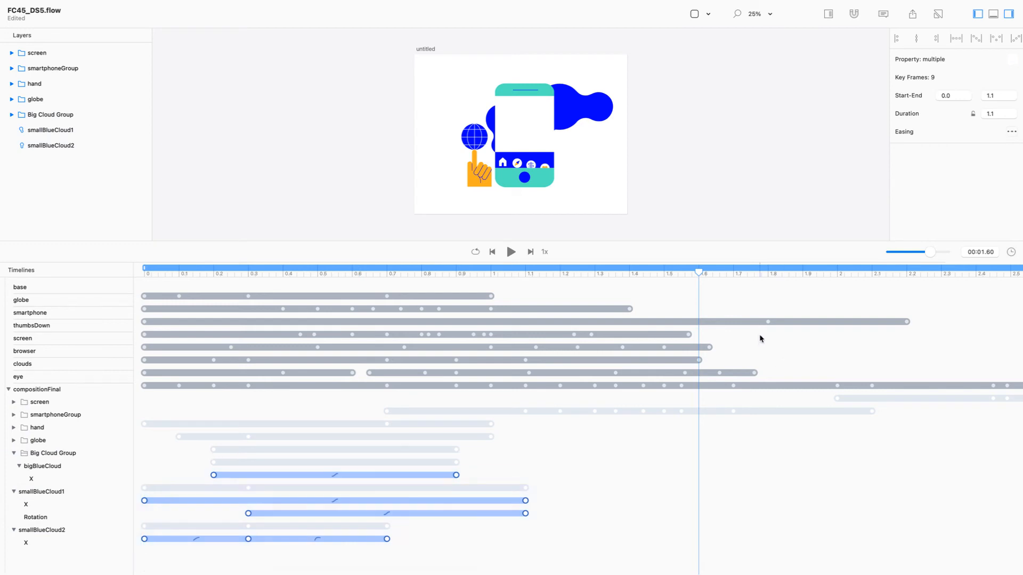
{"action": "scroll", "coordinate": [761, 339], "scroll_direction": "right", "scroll_amount": 10}
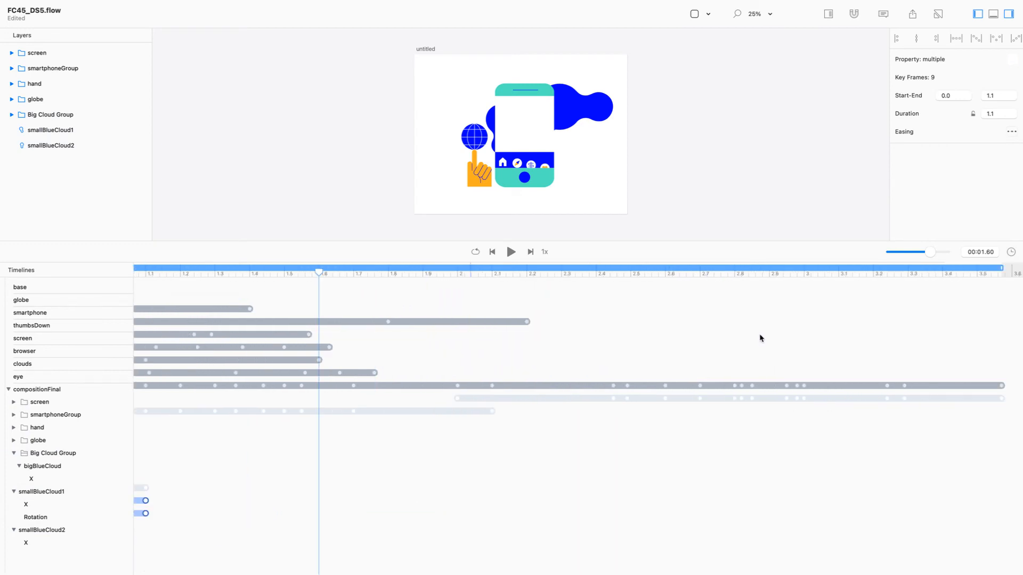
{"action": "scroll", "coordinate": [761, 339], "scroll_direction": "left", "scroll_amount": 10}
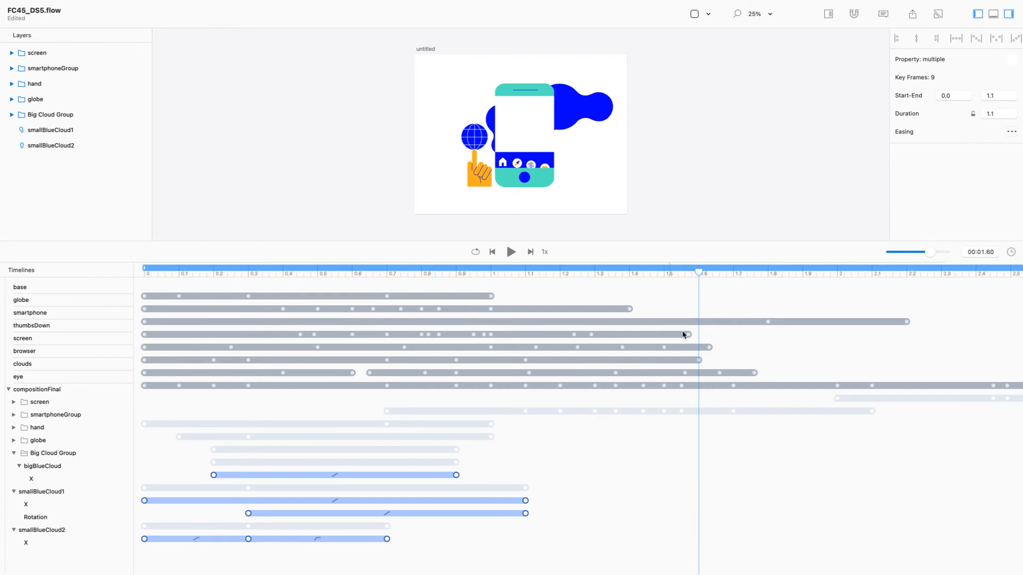
{"action": "left_click_drag", "start_coordinate": [927, 252], "coordinate": [921, 247]}
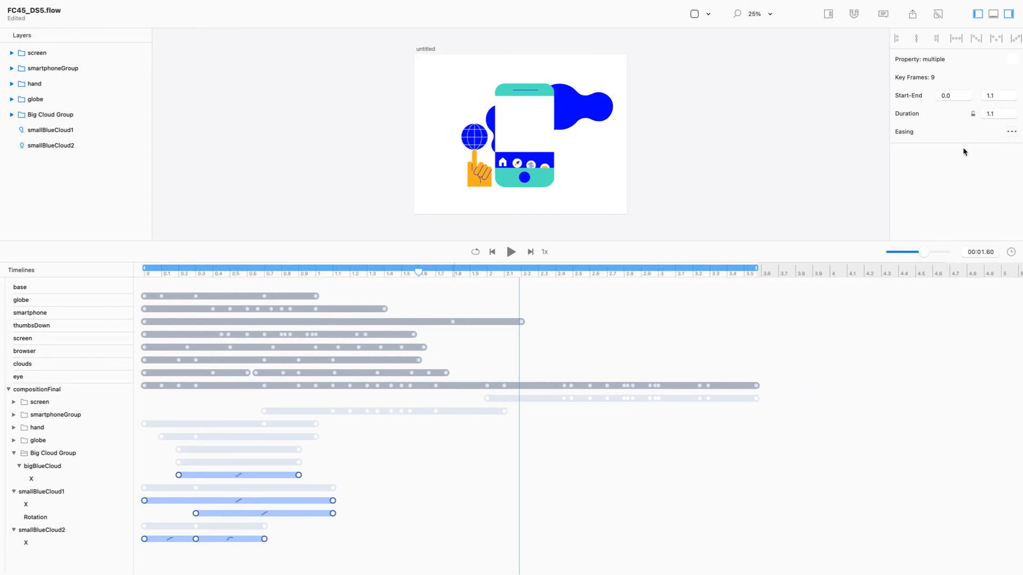
{"action": "left_click", "coordinate": [1001, 97]}
{"action": "left_click", "coordinate": [947, 96]}
{"action": "type", "text": "3.5"}
{"action": "key", "text": "Return"}
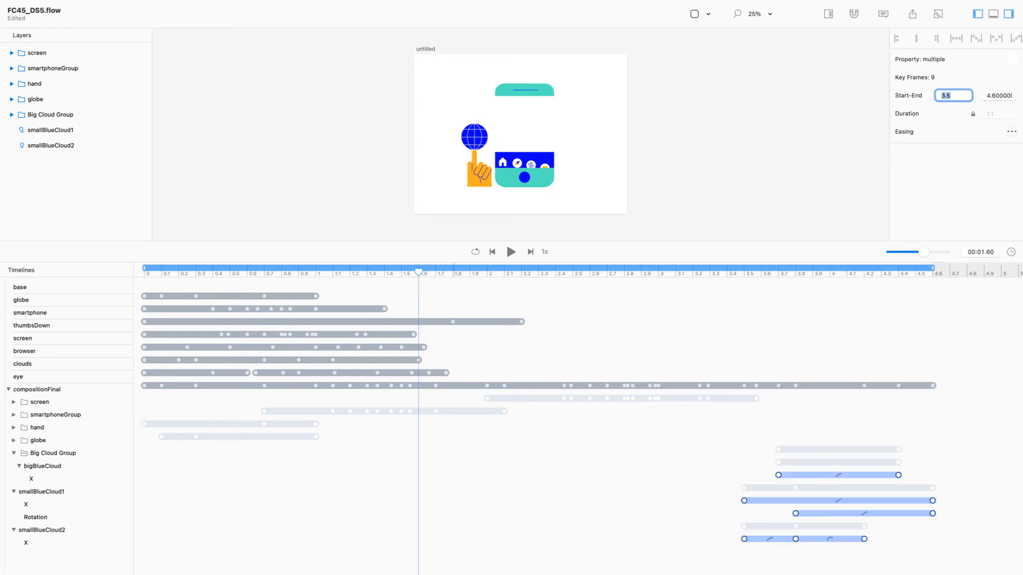
Preview the composition's animation and undo the last shift of the blue cloud keyframes.
{"action": "left_click", "coordinate": [645, 289]}
{"action": "key", "text": "space"}
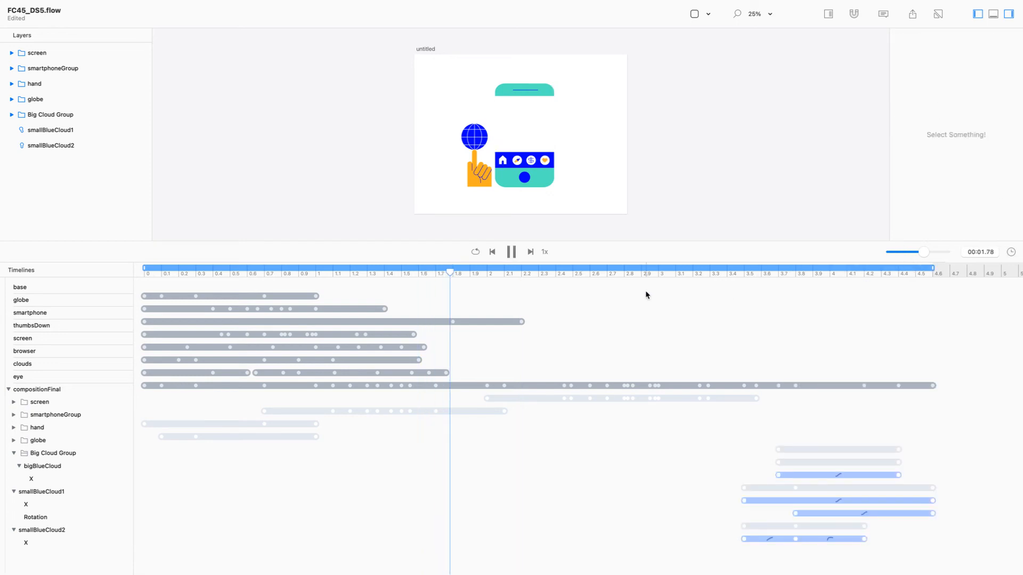
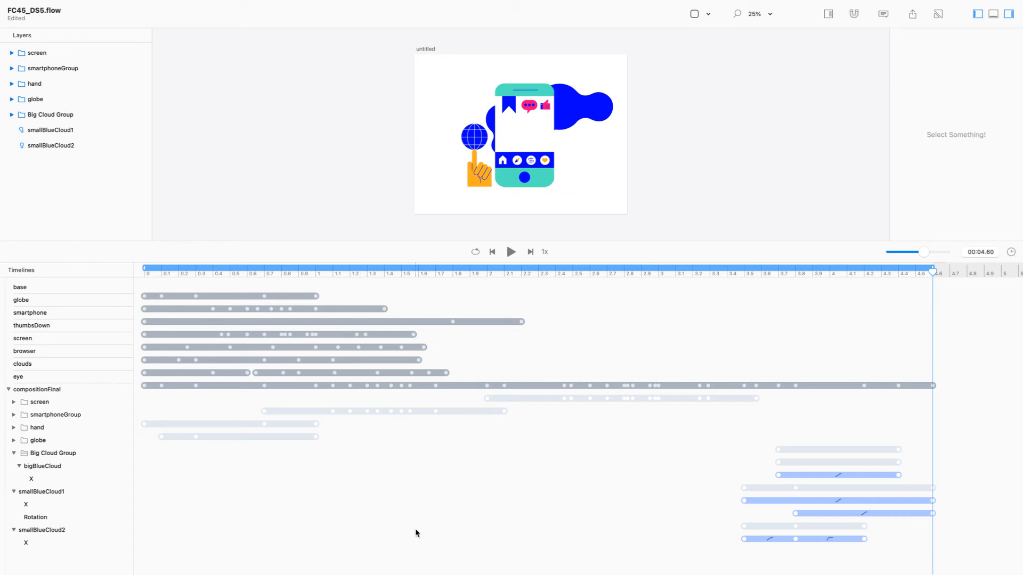
{"action": "key", "text": "super+z"}
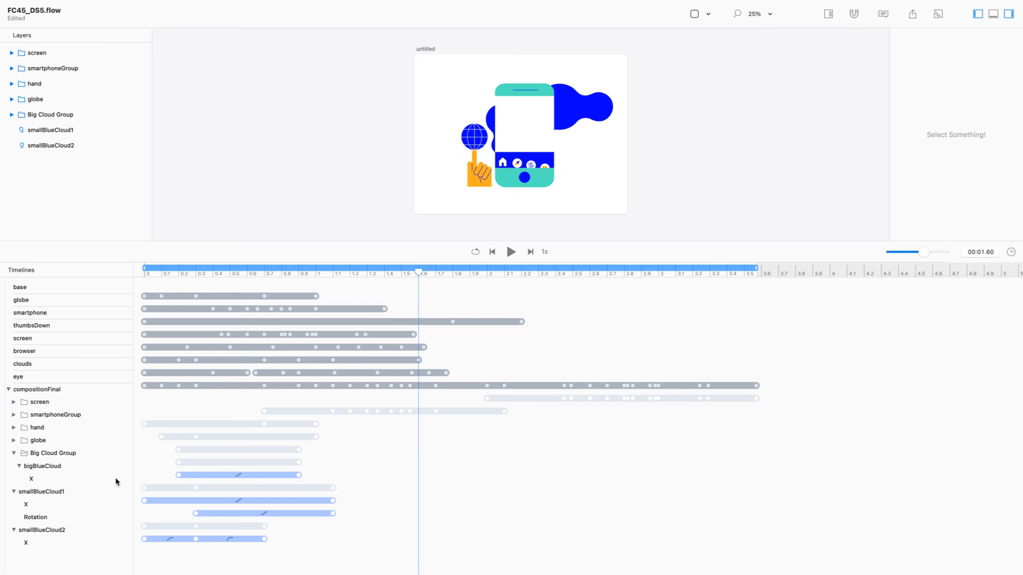
{"action": "key", "text": "super+Tab"}
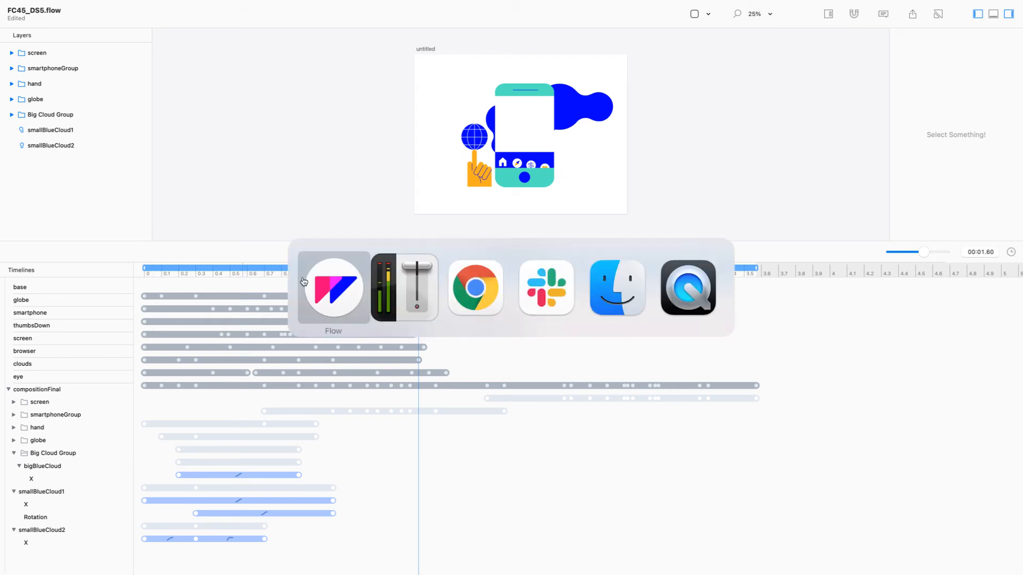
{"action": "left_click", "coordinate": [347, 289]}
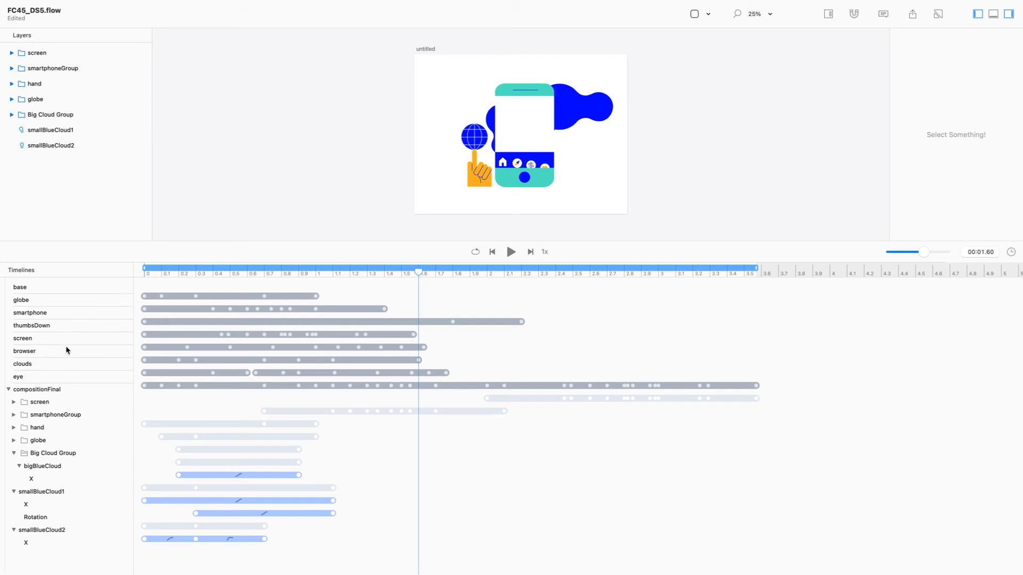
Rename the topmost Group layer in the clouds timeline as Green Cloud Group.
{"action": "left_click", "coordinate": [71, 367]}
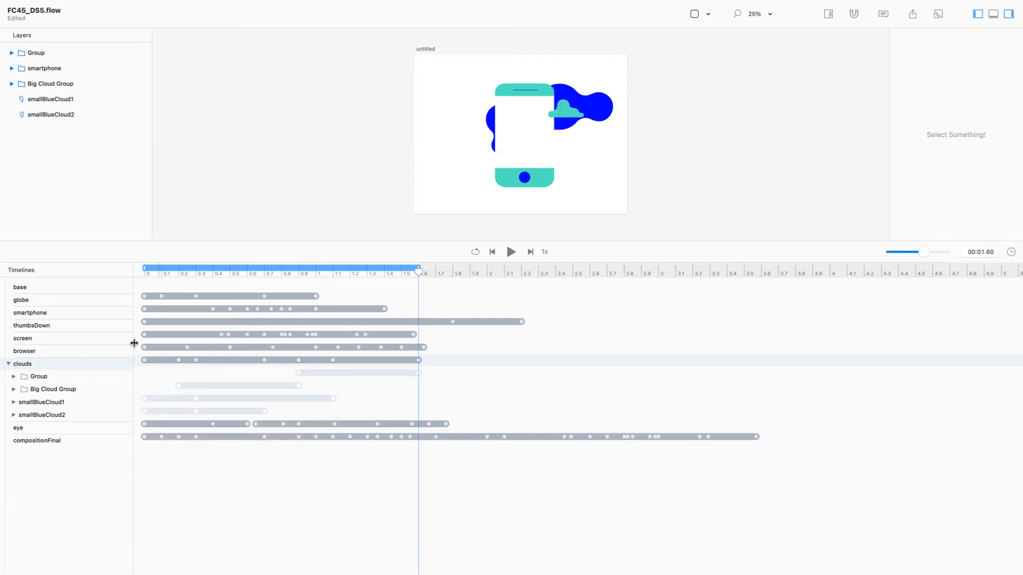
{"action": "left_click", "coordinate": [36, 54]}
{"action": "double_click", "coordinate": [36, 52]}
{"action": "type", "text": "Green Cloud Group"}
{"action": "key", "text": "Return"}
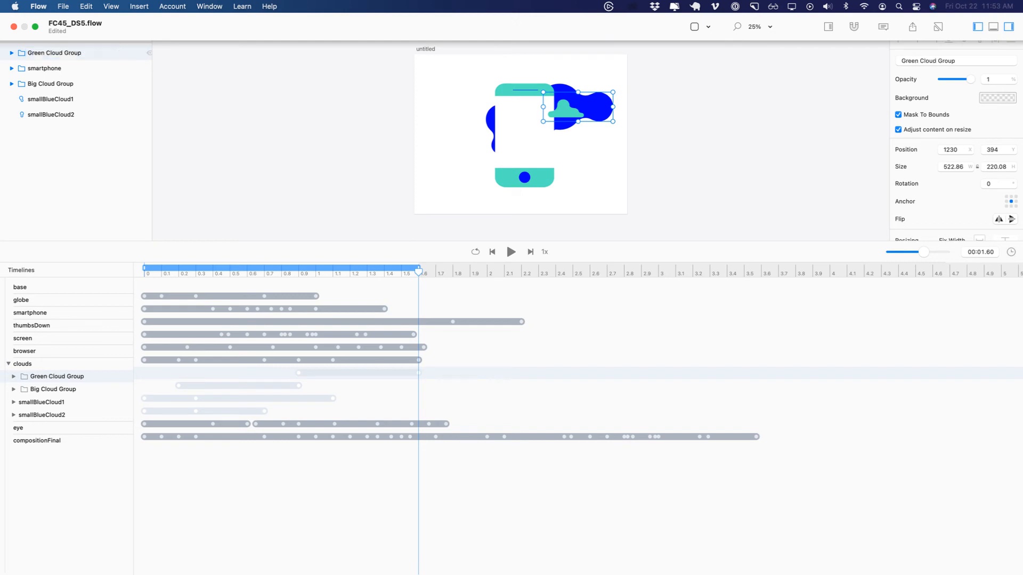
Copy Green Cloud Group from the clouds timeline and paste it into compositionFinal with the playhead at 0.
{"action": "right_click", "coordinate": [88, 53]}
{"action": "left_click", "coordinate": [120, 60]}
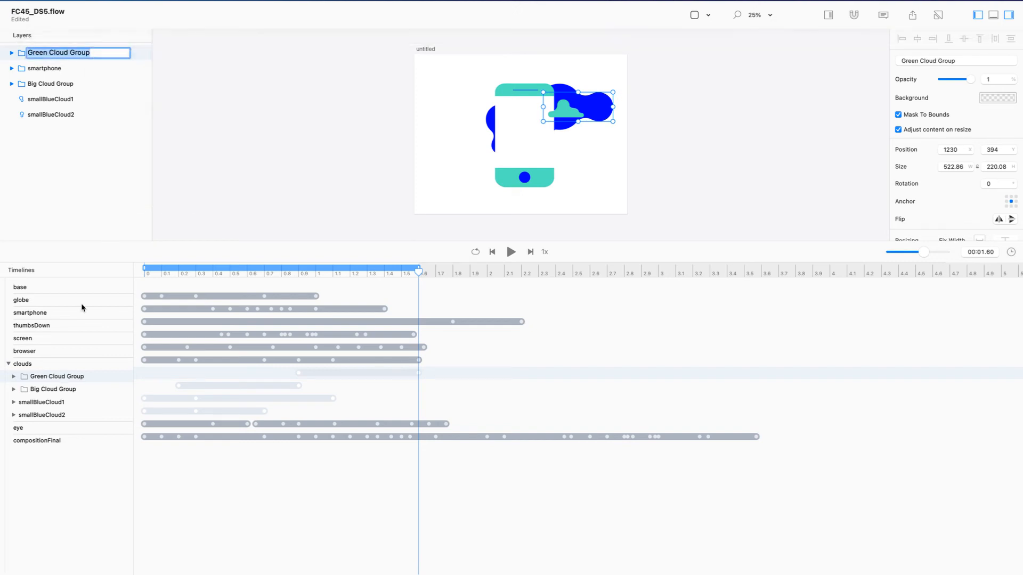
{"action": "left_click", "coordinate": [77, 440]}
{"action": "left_click_drag", "start_coordinate": [203, 277], "coordinate": [14, 251]}
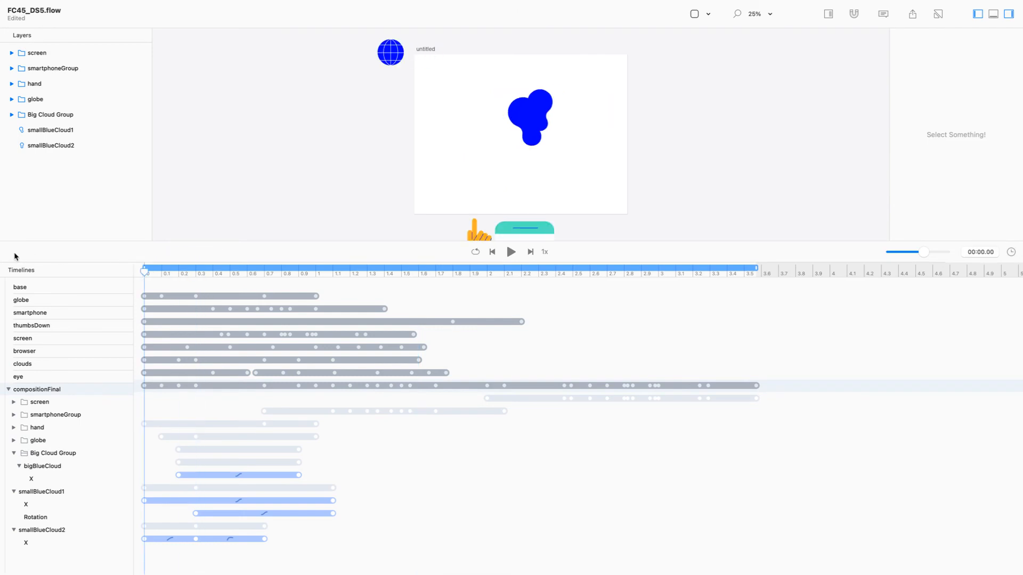
{"action": "key", "text": "super+v"}
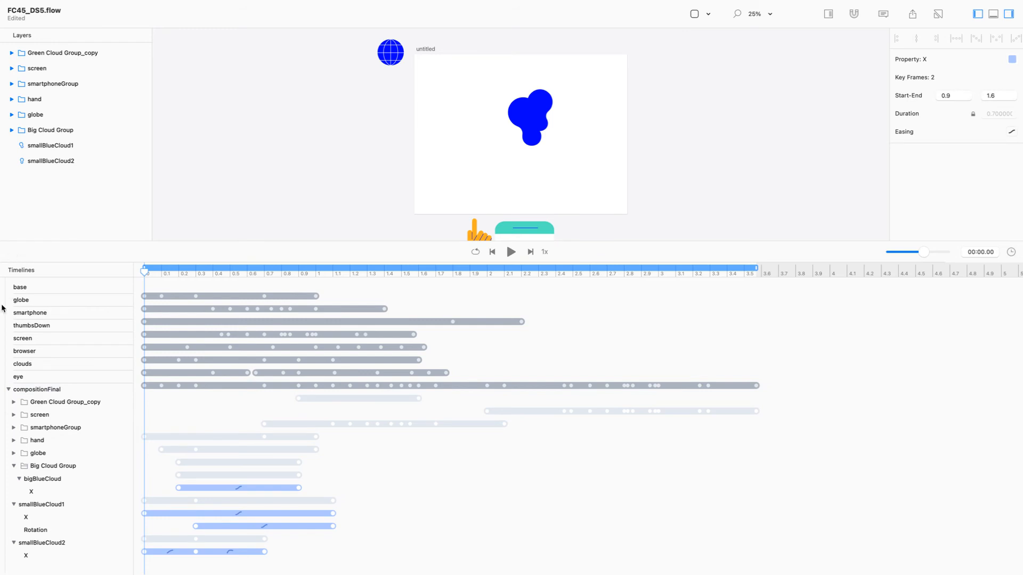
Expand the pasted Green Cloud Group_copy layer in compositionFinal and rename it Green Cloud Group.
{"action": "left_click", "coordinate": [13, 402]}
{"action": "left_click", "coordinate": [82, 404]}
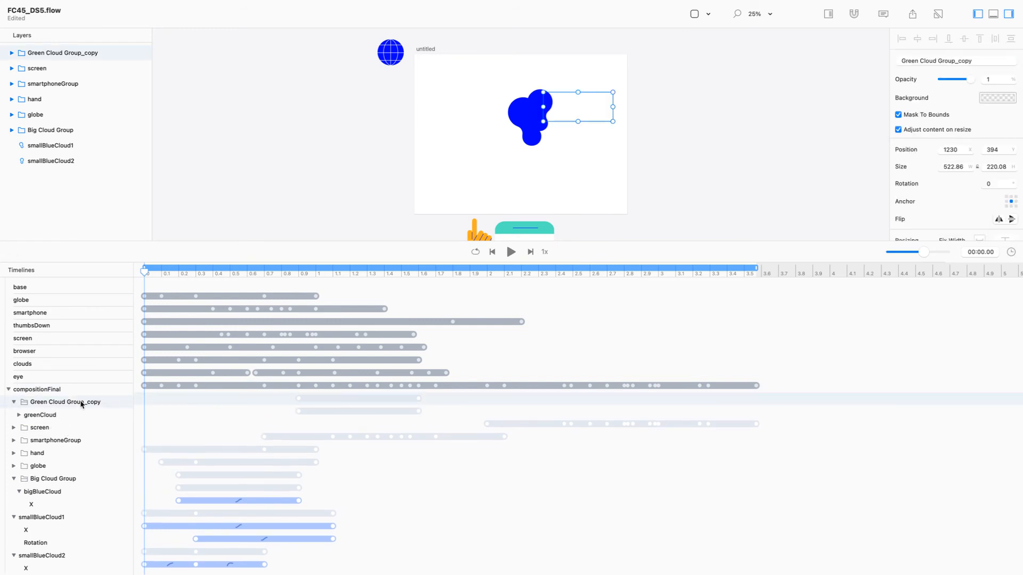
{"action": "double_click", "coordinate": [65, 403]}
{"action": "left_click", "coordinate": [86, 401]}
{"action": "double_click", "coordinate": [98, 402]}
{"action": "key", "text": "BackSpace"}
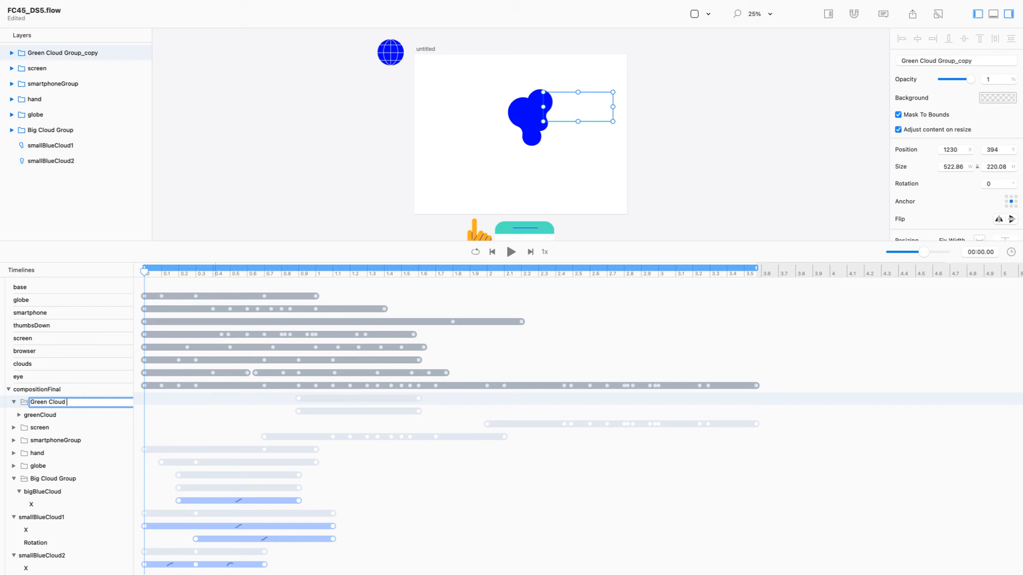
{"action": "type", "text": "Group"}
{"action": "key", "text": "Return"}
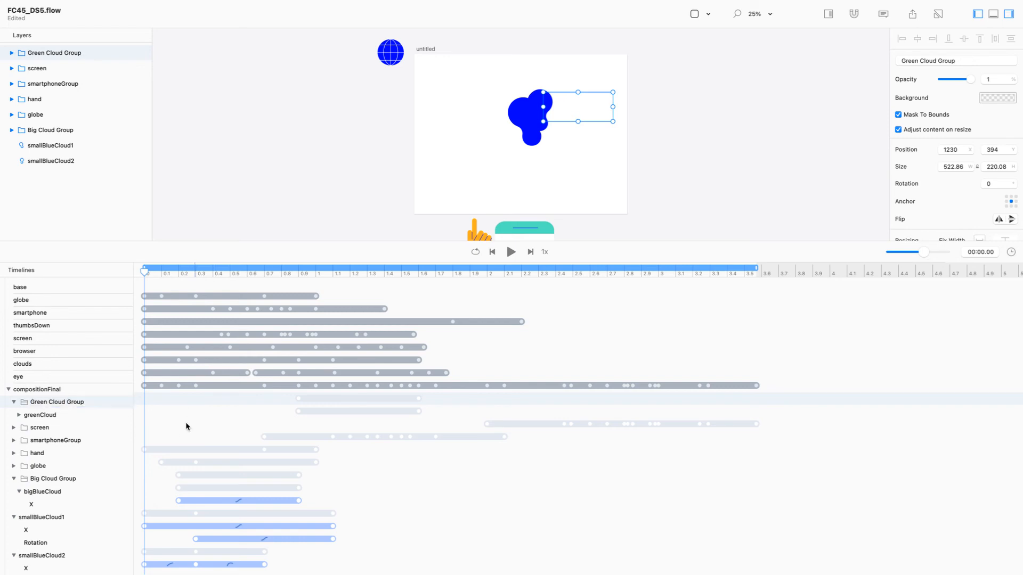
Select the keyframes of the green cloud, big blue cloud and both small blue clouds, and set their start time to 3.5.
{"action": "left_click", "coordinate": [19, 415]}
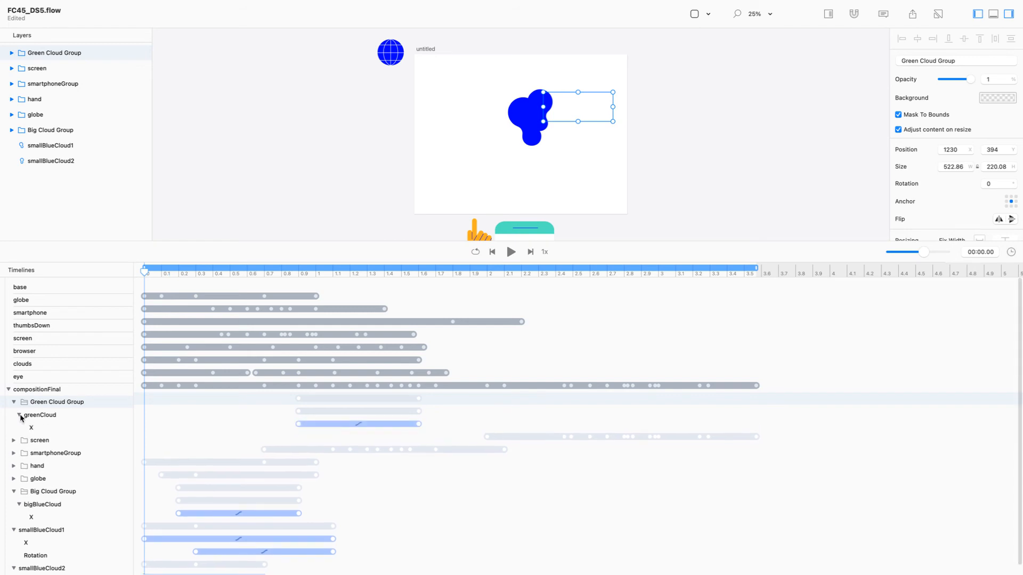
{"action": "left_click", "coordinate": [48, 161]}
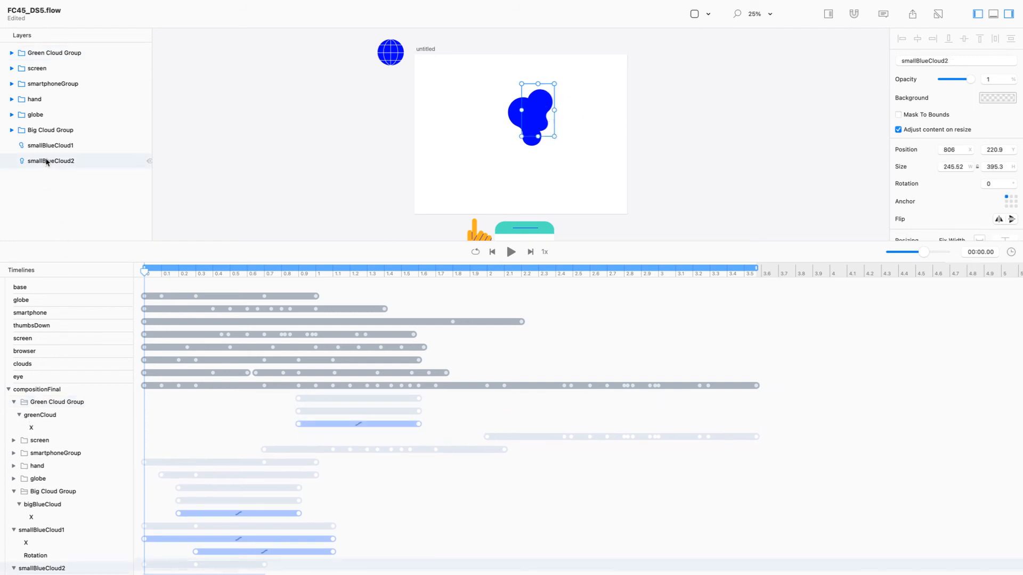
{"action": "left_click", "coordinate": [44, 131], "text": "shift"}
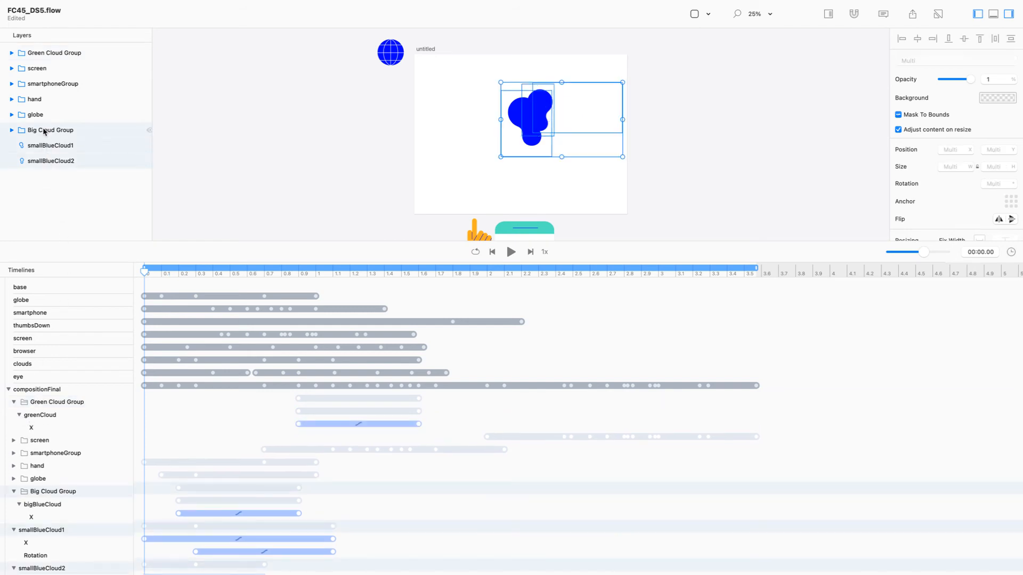
{"action": "left_click", "coordinate": [47, 53]}
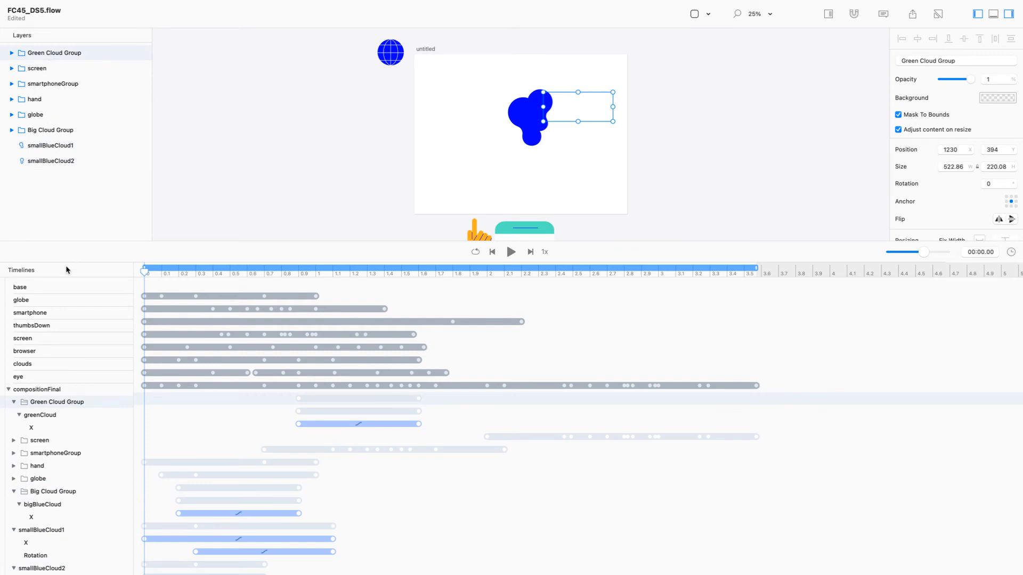
{"action": "scroll", "coordinate": [126, 525], "scroll_direction": "down", "scroll_amount": 1}
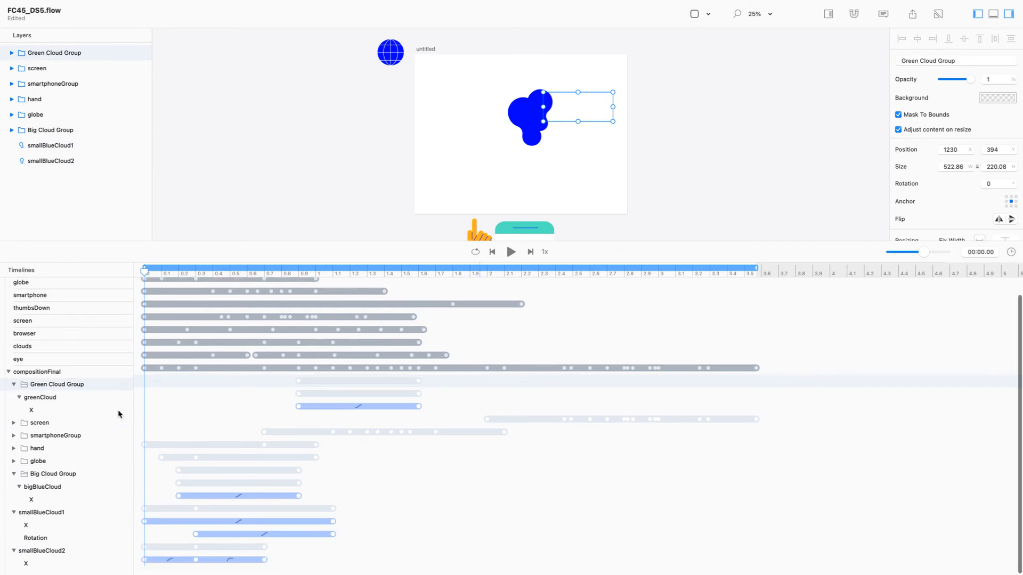
{"action": "left_click_drag", "start_coordinate": [154, 382], "coordinate": [458, 427]}
{"action": "left_click_drag", "start_coordinate": [402, 469], "coordinate": [155, 568]}
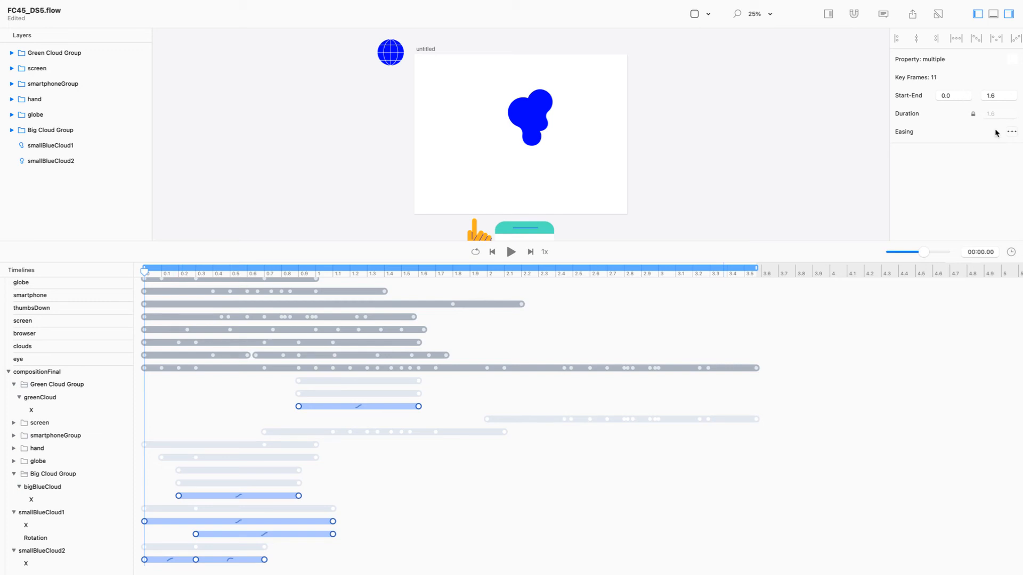
{"action": "left_click", "coordinate": [954, 94]}
{"action": "type", "text": "3.5"}
{"action": "key", "text": "Return"}
Preview the composition to check the timing of the cloud animations.
{"action": "left_click", "coordinate": [769, 178]}
{"action": "key", "text": "space"}
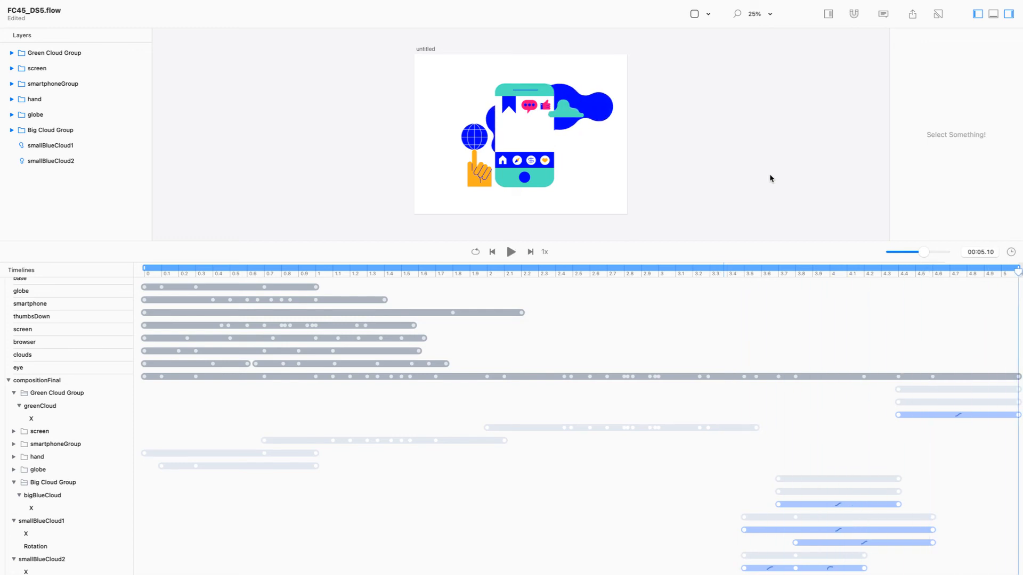
{"action": "key", "text": "space"}
Set the opacity of smallBlueCloud1 and smallBlueCloud2 to 0, keeping only the 0.0 keyframes at the beginning of their opacity tracks.
{"action": "left_click", "coordinate": [808, 270]}
{"action": "left_click_drag", "start_coordinate": [781, 270], "coordinate": [188, 268]}
{"action": "left_click_drag", "start_coordinate": [639, 240], "coordinate": [638, 174]}
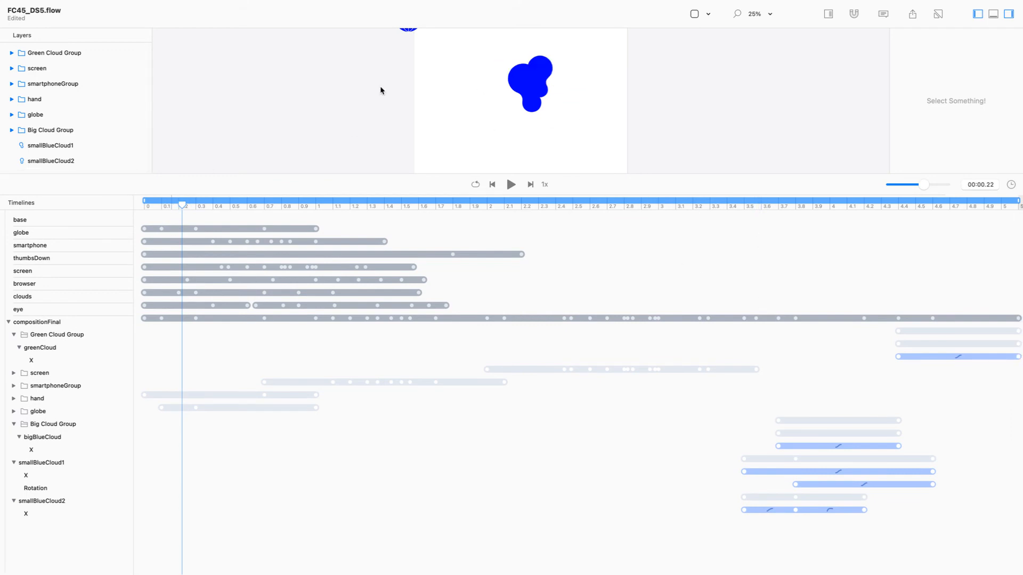
{"action": "left_click", "coordinate": [65, 160]}
{"action": "left_click", "coordinate": [63, 147], "text": "shift"}
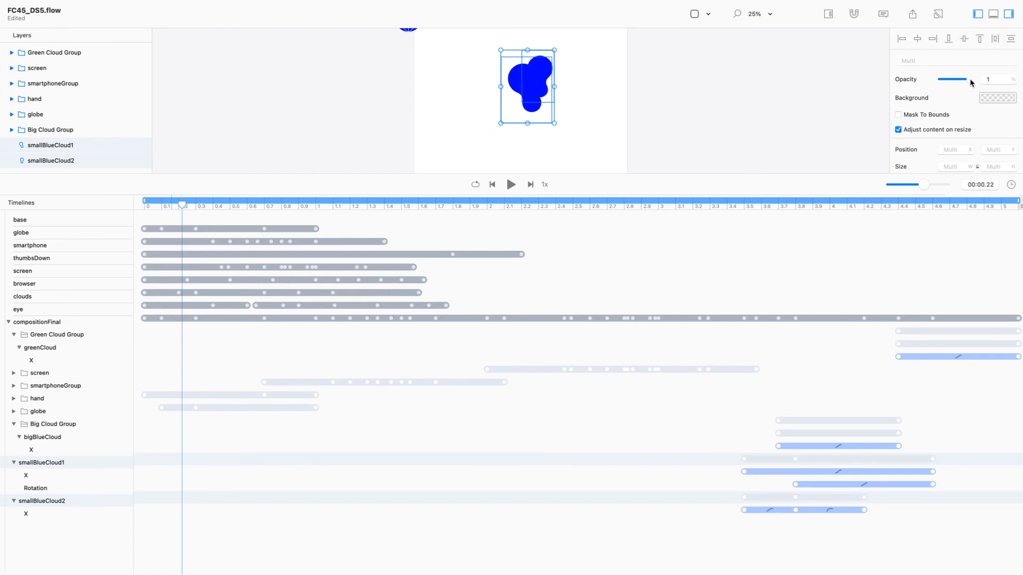
{"action": "left_click_drag", "start_coordinate": [967, 80], "coordinate": [938, 80]}
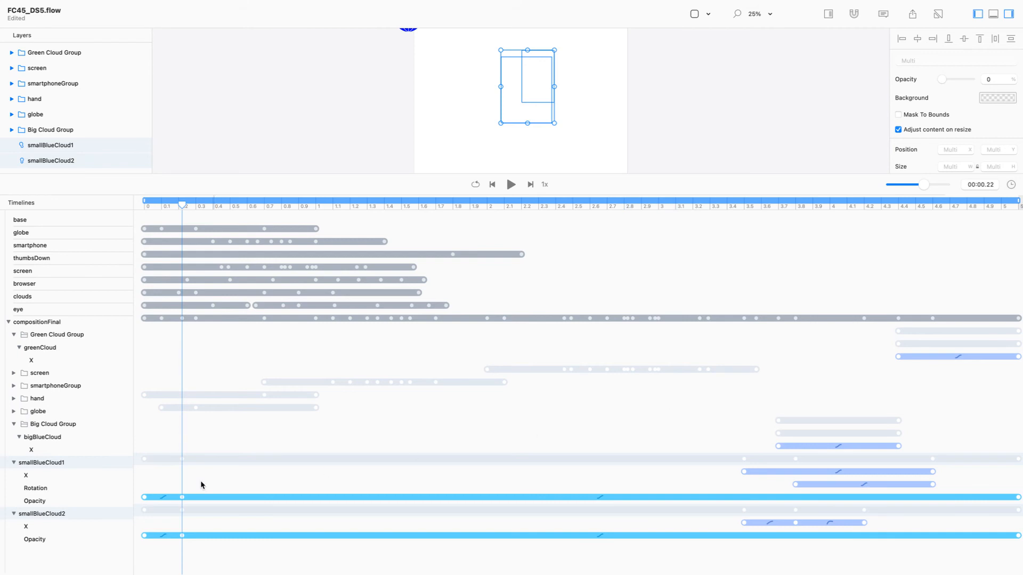
{"action": "left_click_drag", "start_coordinate": [166, 546], "coordinate": [123, 515]}
{"action": "key", "text": "Delete"}
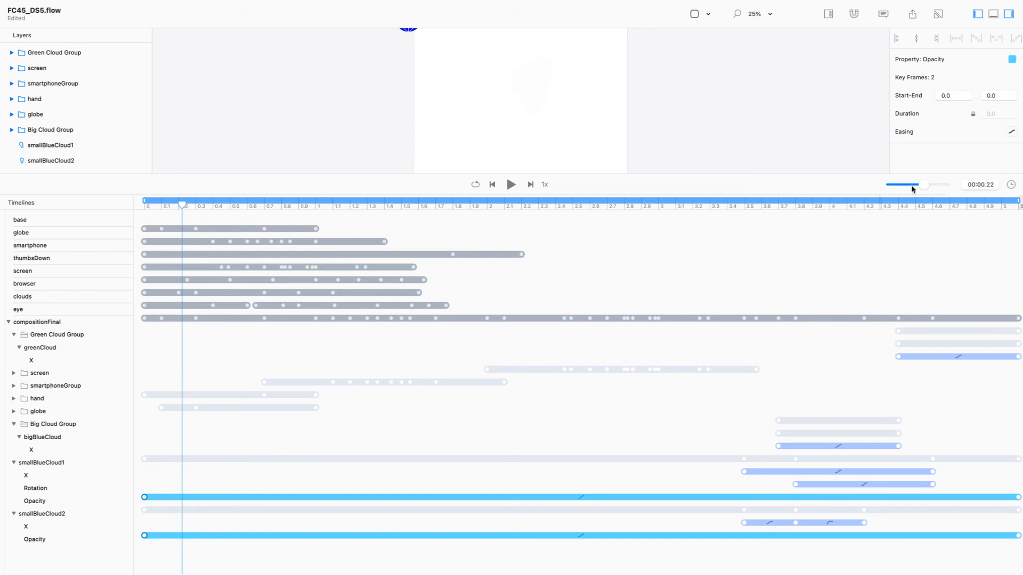
Apply the right Step easing to the opacity tracks of both small blue clouds.
{"action": "left_click_drag", "start_coordinate": [922, 185], "coordinate": [919, 184]}
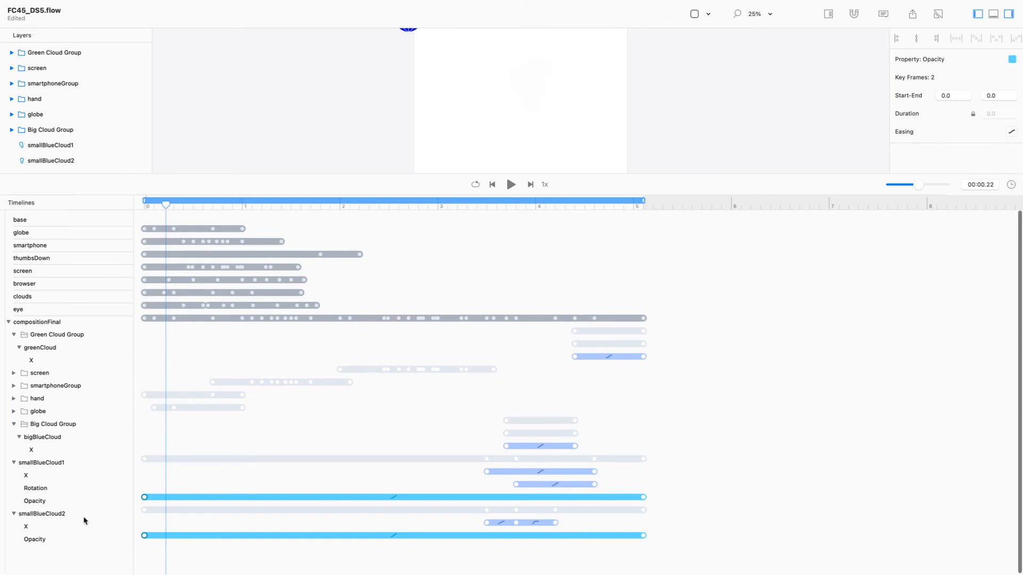
{"action": "left_click", "coordinate": [1011, 132]}
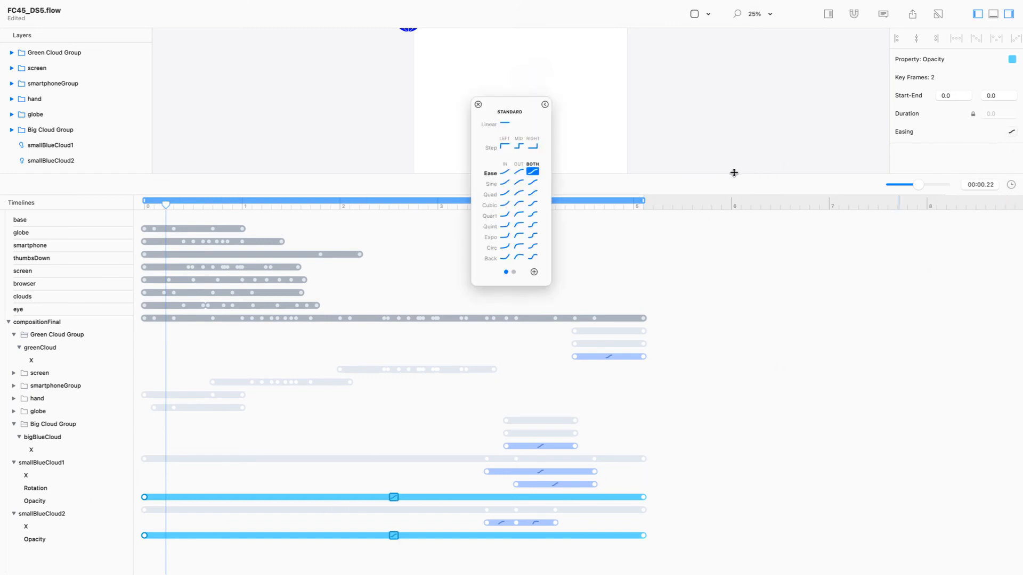
{"action": "left_click", "coordinate": [533, 145]}
{"action": "left_click", "coordinate": [478, 105]}
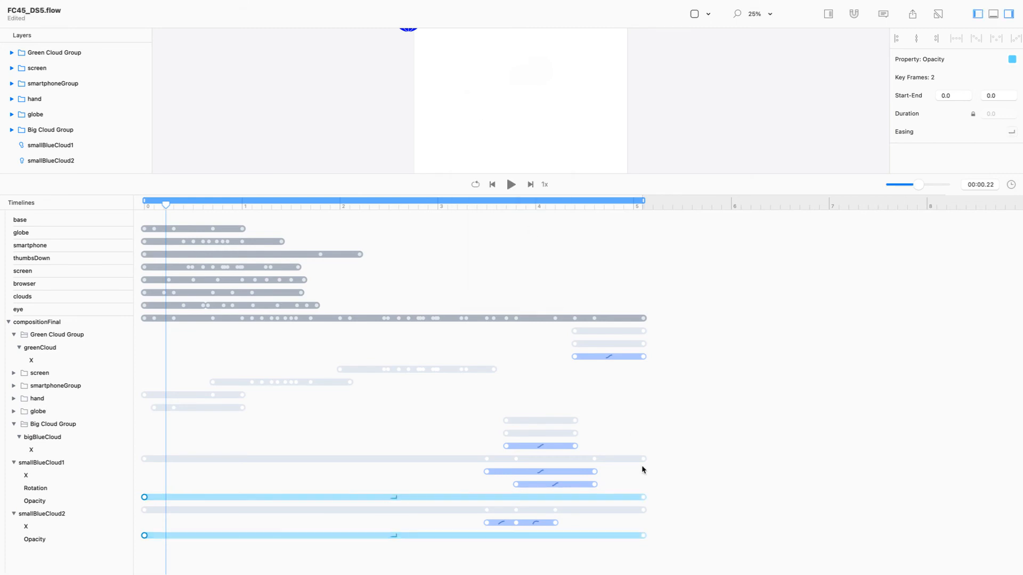
Move the end opacity keyframes of smallBlueCloud1 and smallBlueCloud2 to 3.49.
{"action": "left_click", "coordinate": [644, 496]}
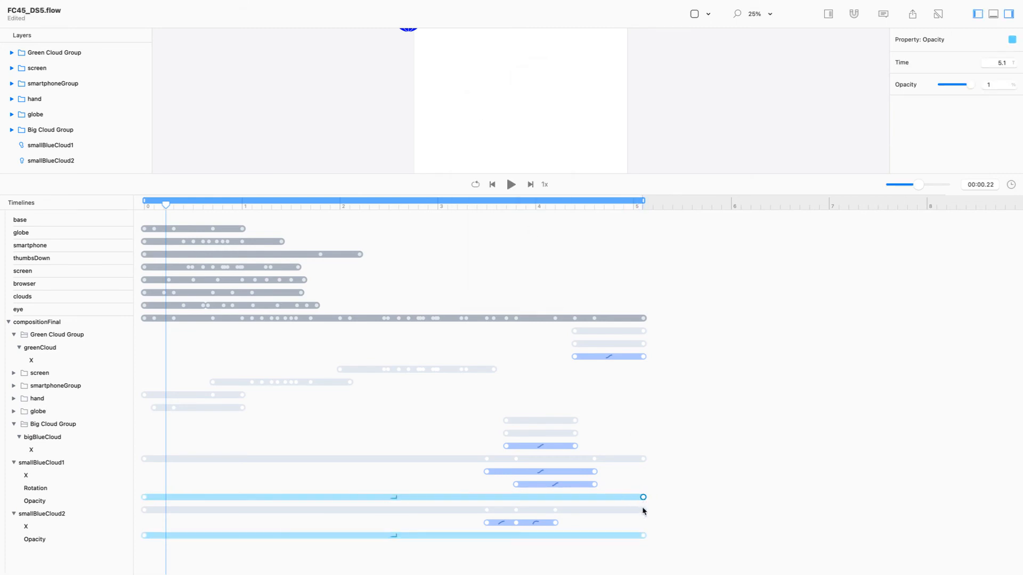
{"action": "left_click", "coordinate": [643, 535], "text": "shift"}
{"action": "left_click_drag", "start_coordinate": [644, 499], "coordinate": [485, 498]}
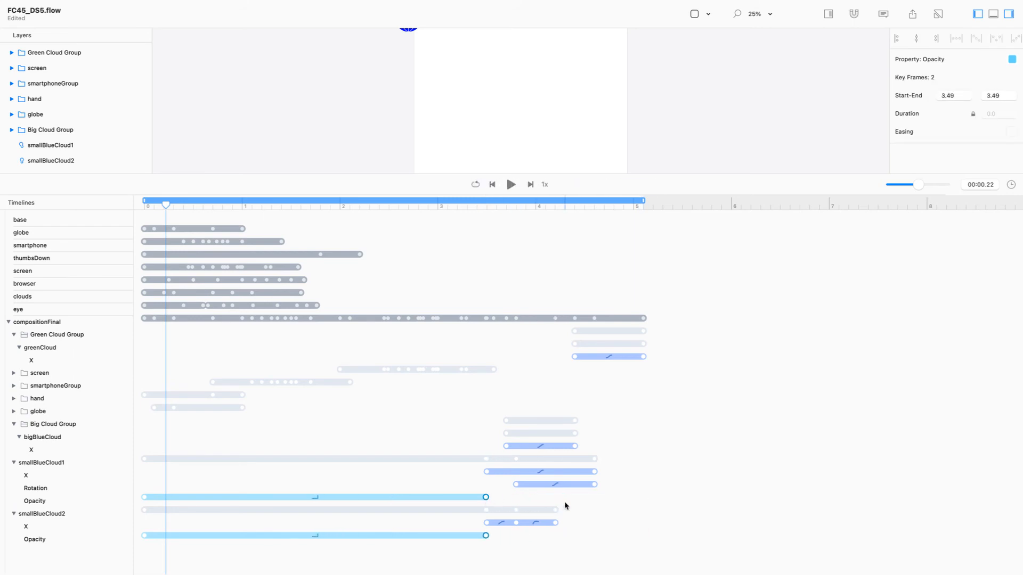
Enlarge the canvas area and preview the composition with the small blue clouds' stepped opacity.
{"action": "left_click_drag", "start_coordinate": [384, 174], "coordinate": [407, 317]}
{"action": "left_click", "coordinate": [347, 231]}
{"action": "key", "text": "space"}
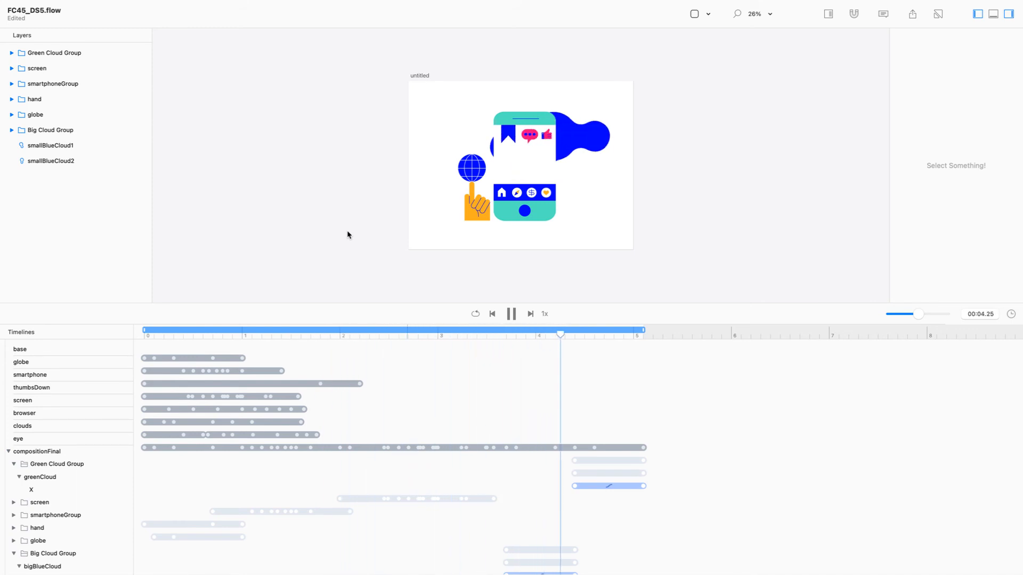
{"action": "key", "text": "space"}
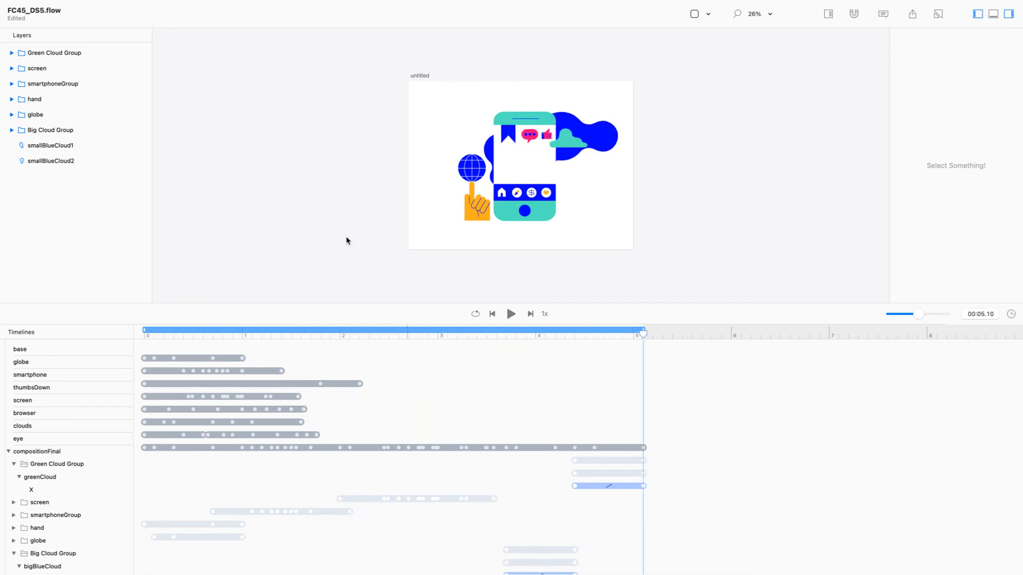
Copy thumbsDown Group from the thumbsDown timeline and paste it with its keyframes into compositionFinal.
{"action": "left_click", "coordinate": [9, 452]}
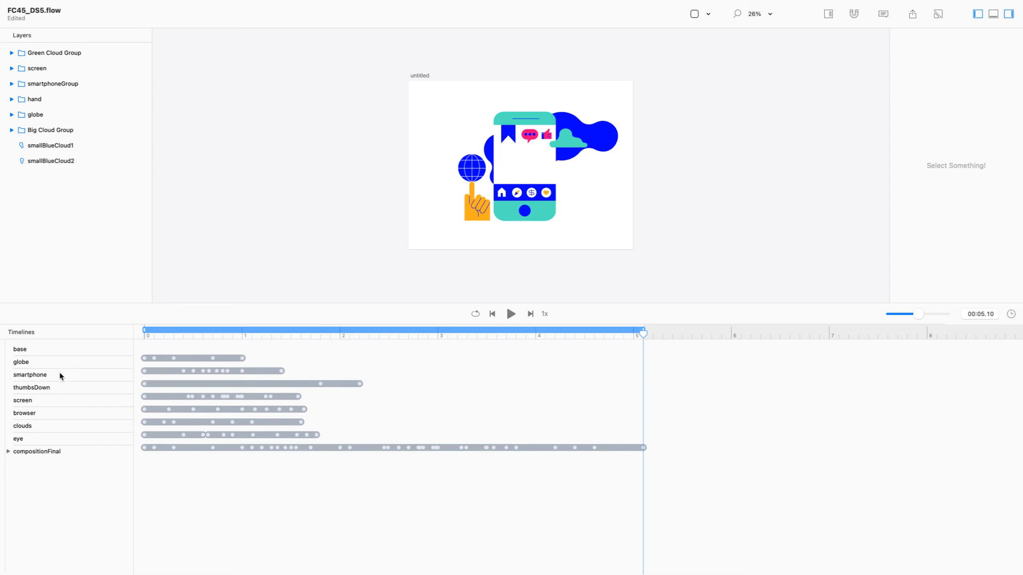
{"action": "left_click", "coordinate": [62, 392]}
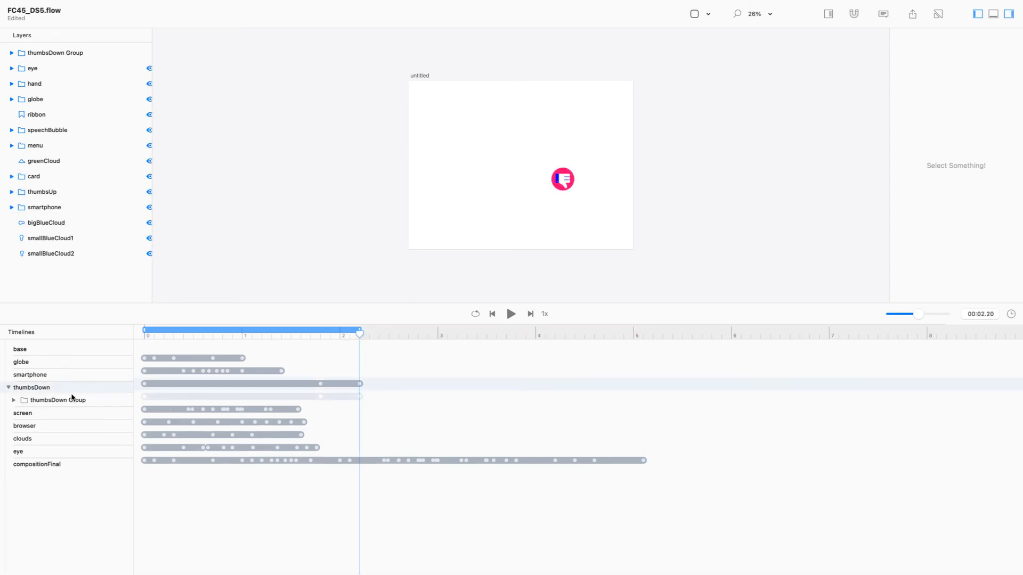
{"action": "left_click", "coordinate": [73, 404]}
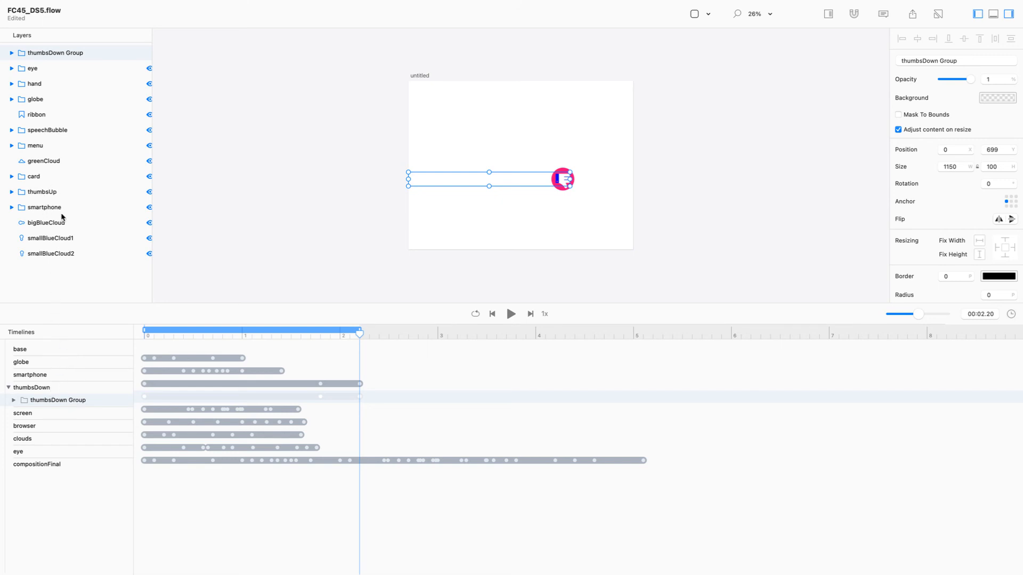
{"action": "left_click", "coordinate": [69, 466]}
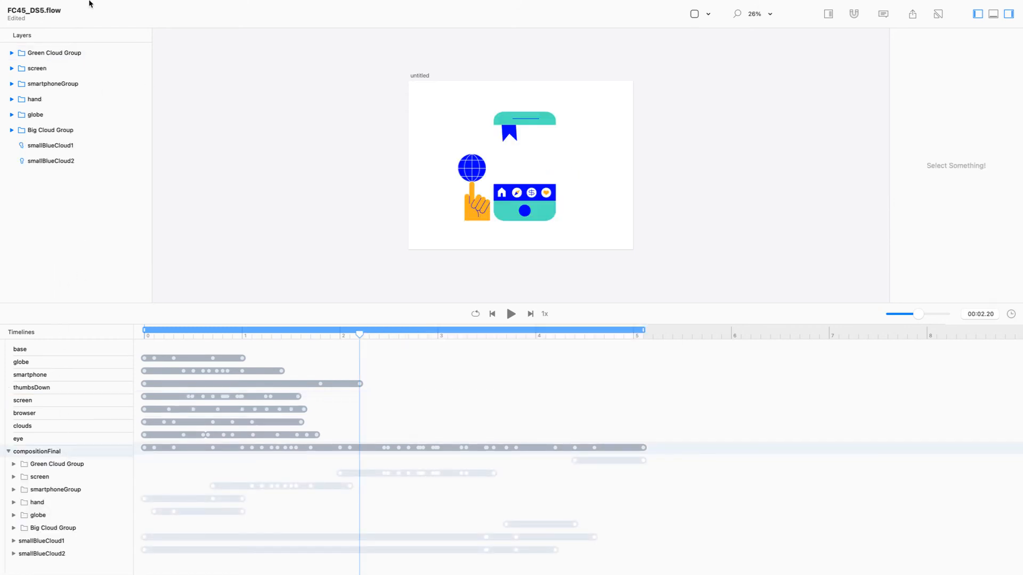
{"action": "key", "text": "super+v"}
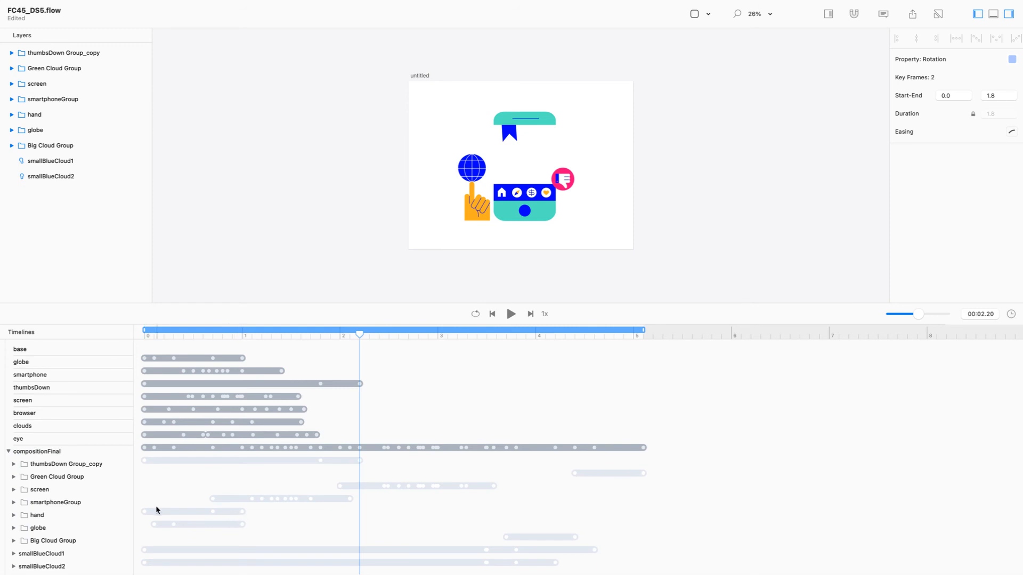
Rename the pasted thumbsDown Group_copy layer in compositionFinal as thumbsDown Group and expand it.
{"action": "left_click", "coordinate": [72, 466]}
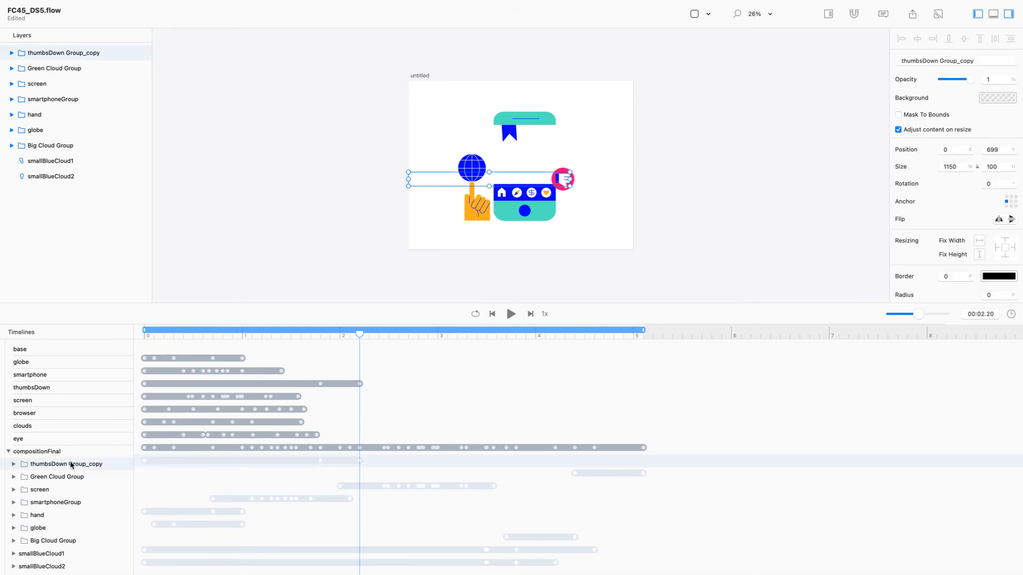
{"action": "double_click", "coordinate": [72, 465]}
{"action": "key", "text": "BackSpace"}
{"action": "key", "text": "BackSpace"}
{"action": "key", "text": "Return"}
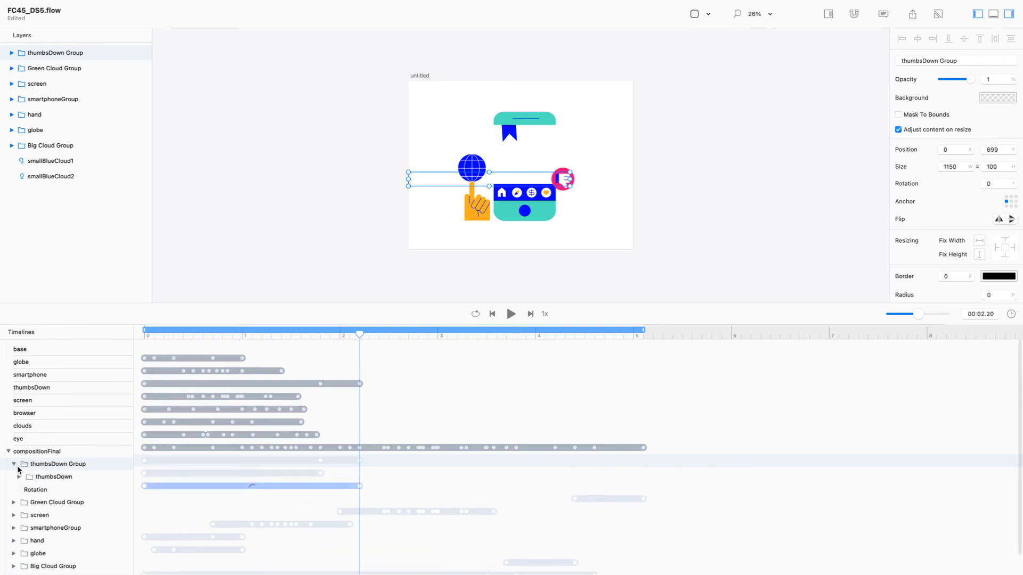
Shift both rotation tracks of thumbsDown Group to start at 2.92 and preview the composition.
{"action": "left_click", "coordinate": [17, 477]}
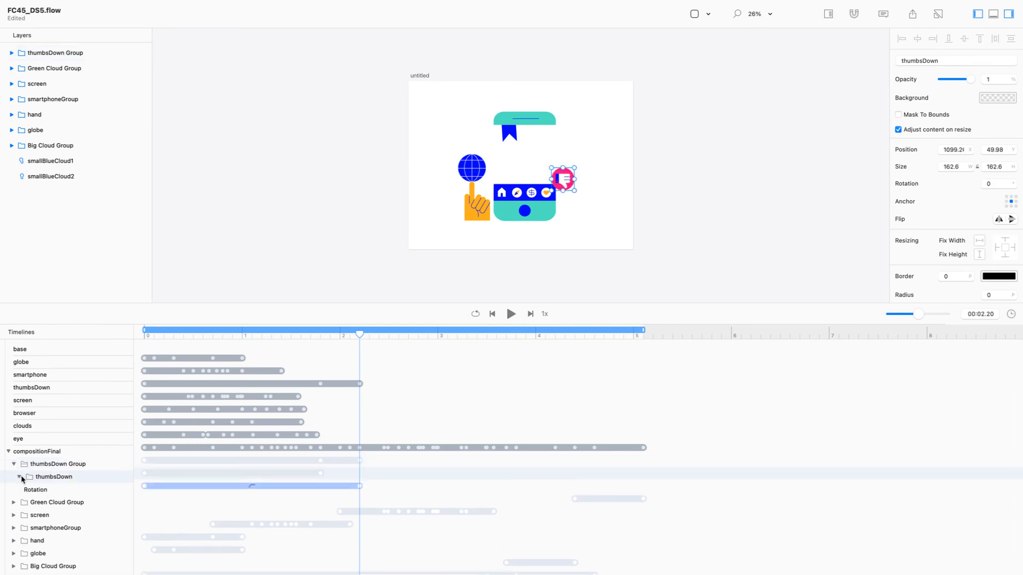
{"action": "left_click_drag", "start_coordinate": [395, 483], "coordinate": [610, 489]}
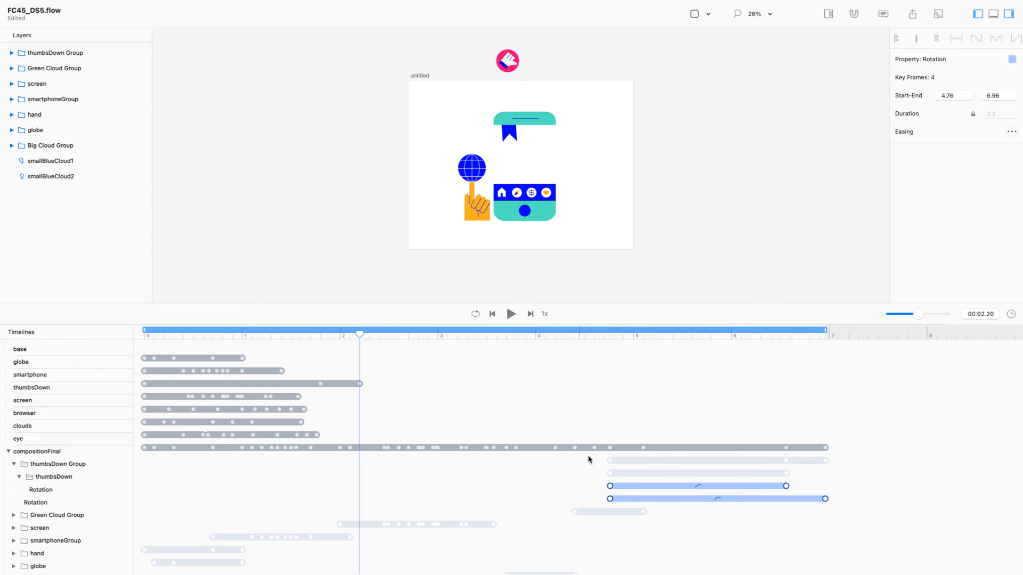
{"action": "key", "text": "space"}
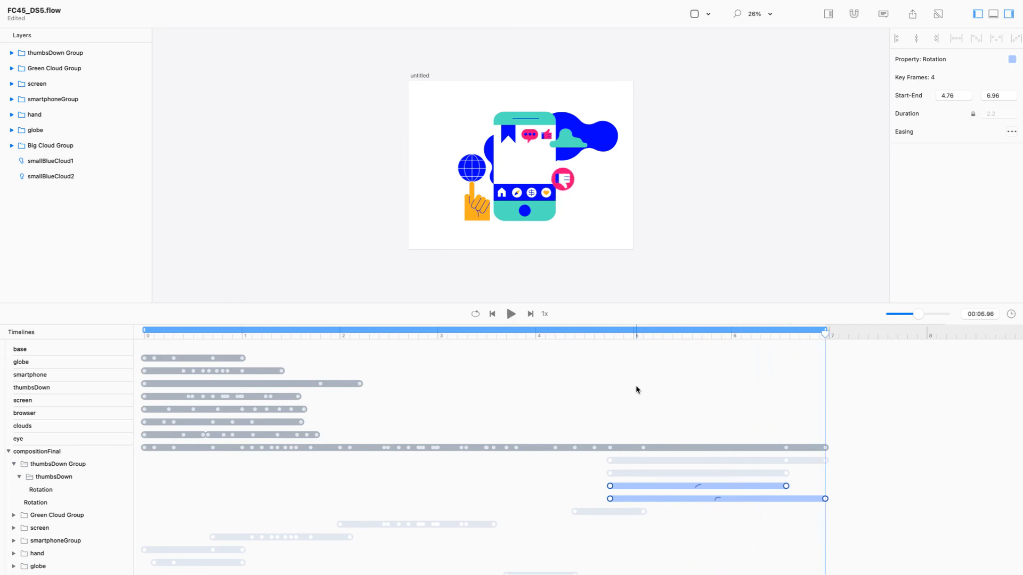
{"action": "left_click_drag", "start_coordinate": [884, 464], "coordinate": [430, 501]}
{"action": "key", "text": "space"}
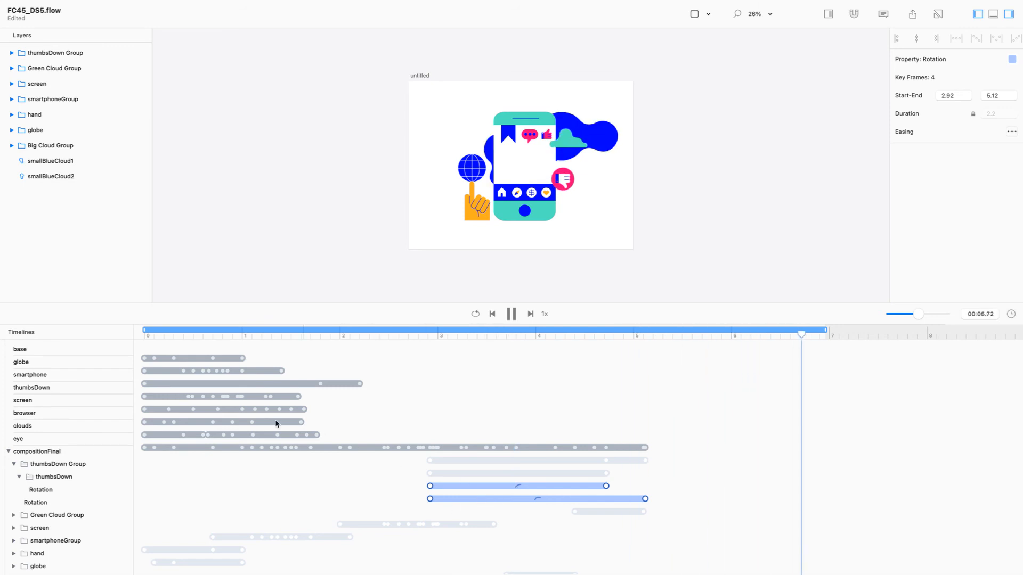
Copy Eye Group from the eye timeline.
{"action": "left_click", "coordinate": [56, 439]}
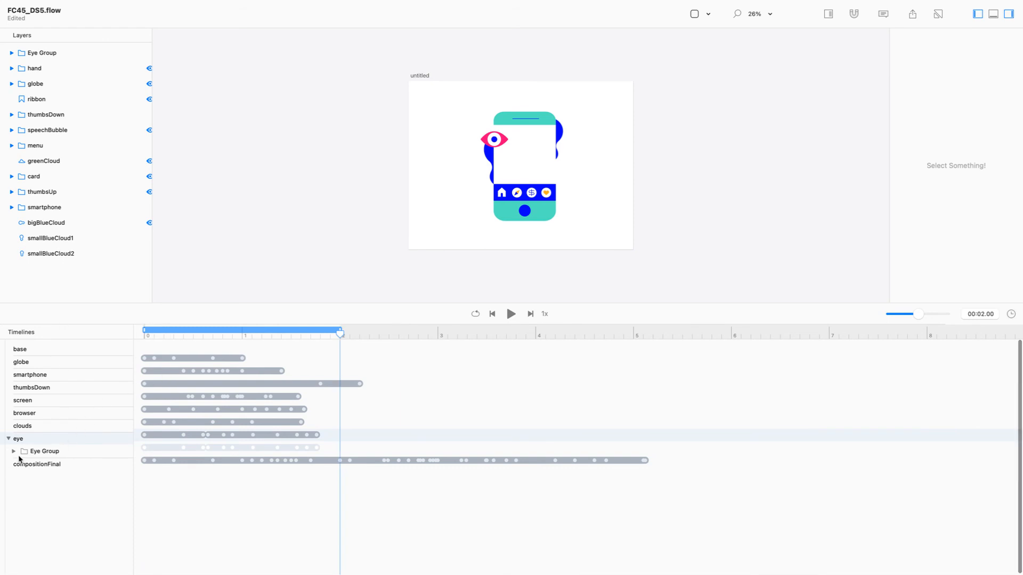
{"action": "left_click", "coordinate": [15, 453]}
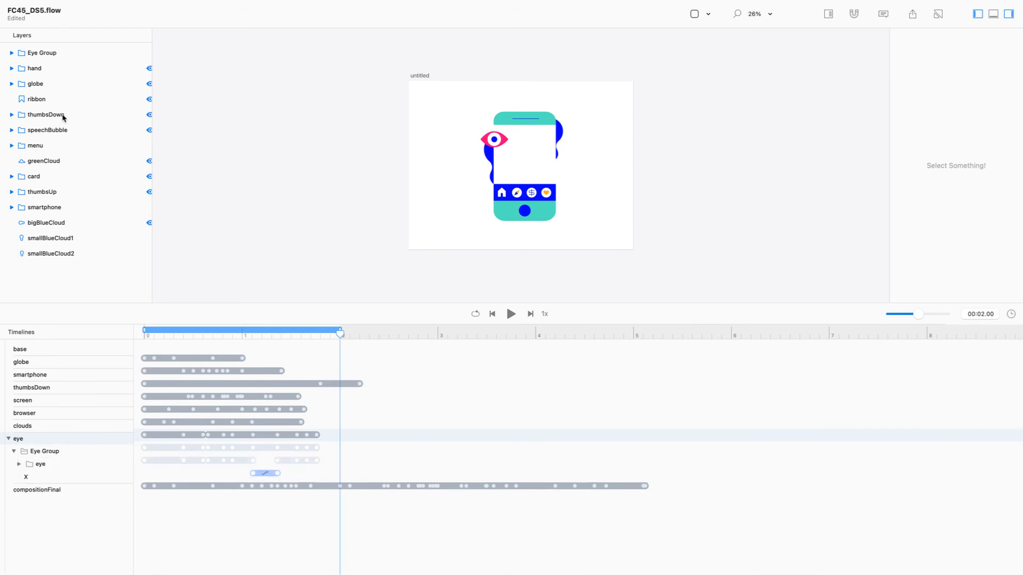
{"action": "left_click", "coordinate": [67, 56]}
{"action": "right_click", "coordinate": [68, 54]}
{"action": "left_click", "coordinate": [75, 62]}
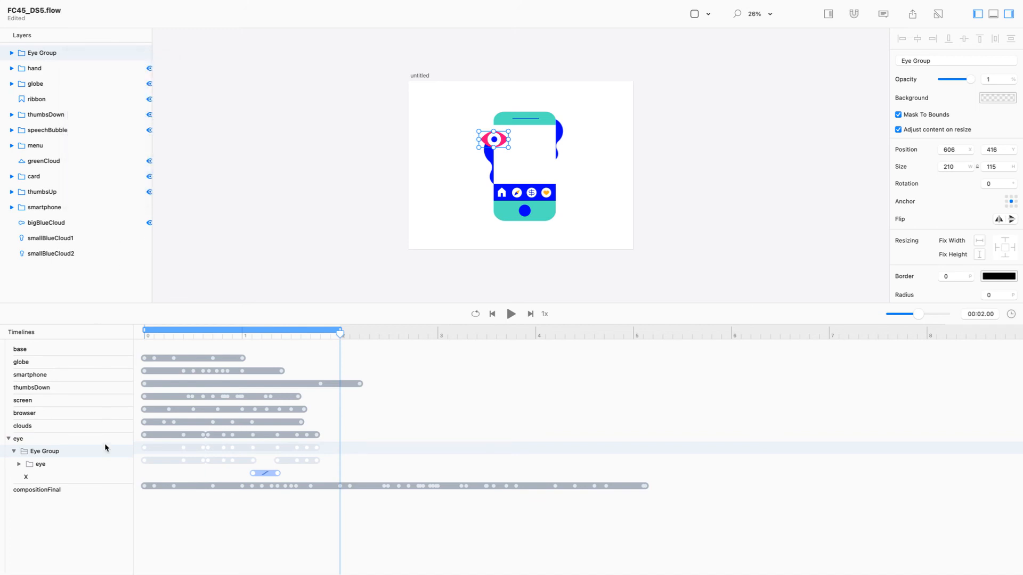
Paste Eye Group in place with its keyvalues into compositionFinal with the playhead at 0.
{"action": "left_click", "coordinate": [86, 486]}
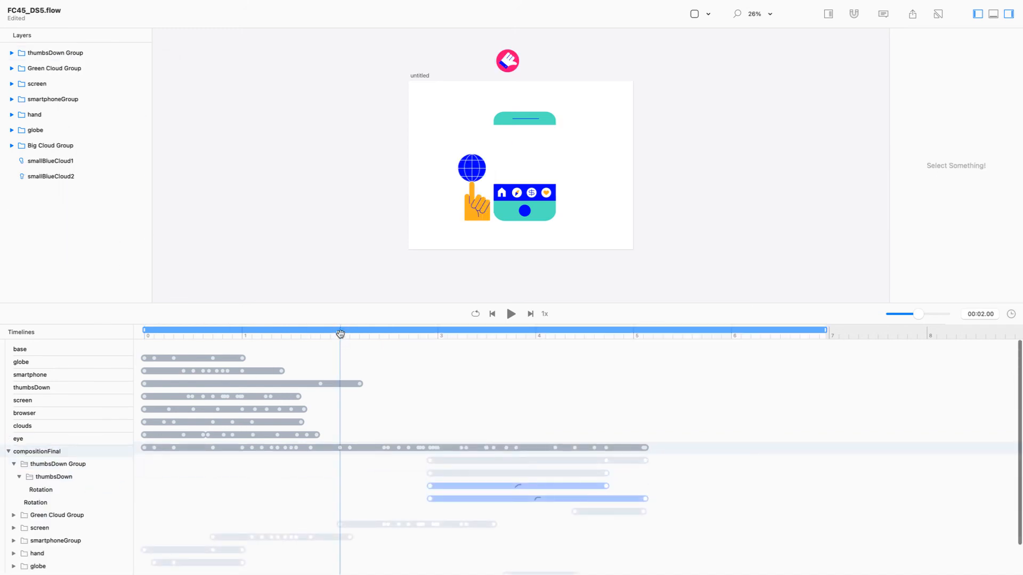
{"action": "left_click_drag", "start_coordinate": [340, 334], "coordinate": [52, 351]}
{"action": "left_click", "coordinate": [87, 5]}
{"action": "left_click", "coordinate": [88, 6]}
{"action": "left_click", "coordinate": [90, 5]}
{"action": "mouse_move", "coordinate": [91, 75]}
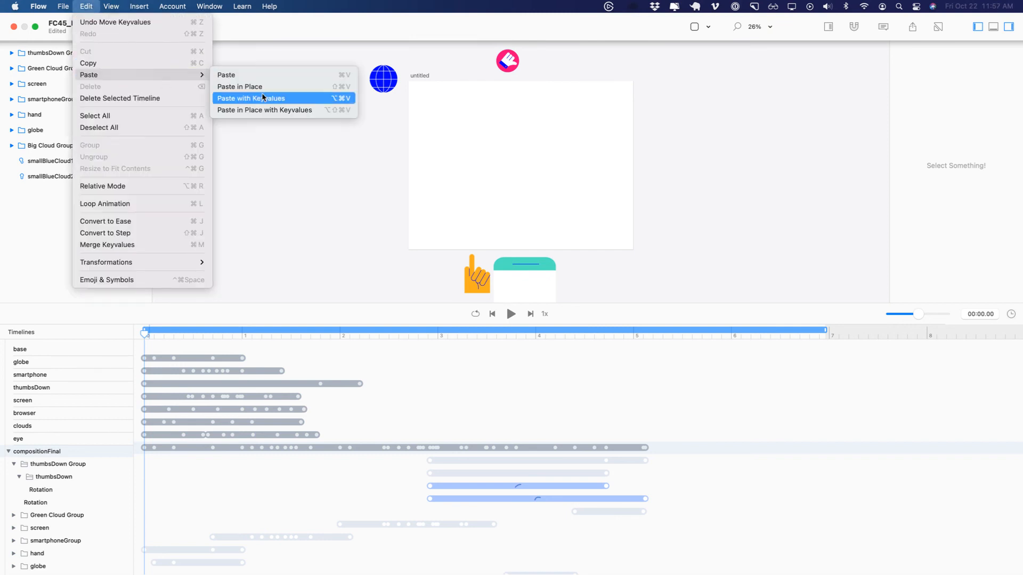
{"action": "left_click", "coordinate": [278, 110]}
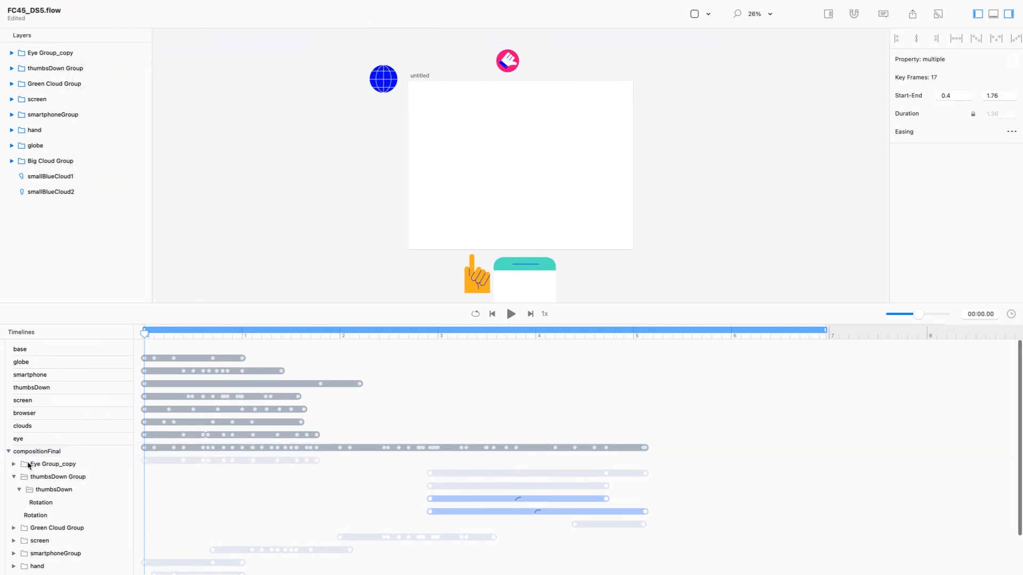
Rename the Eye Group_copy layer in compositionFinal as Eye Group and expand all of its nested timeline tracks.
{"action": "left_click", "coordinate": [41, 465]}
{"action": "double_click", "coordinate": [41, 465]}
{"action": "key", "text": "Right"}
{"action": "key", "text": "Return"}
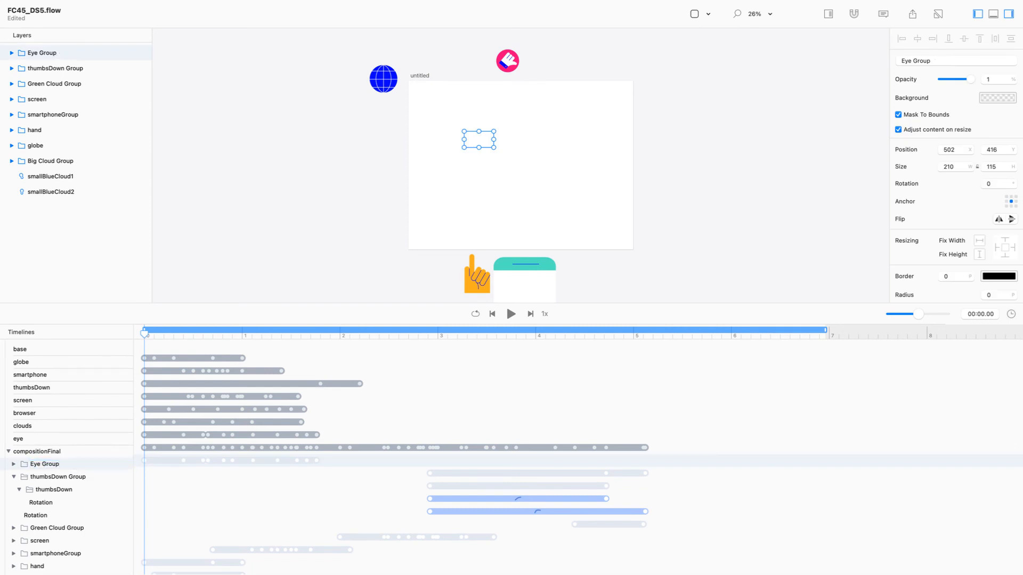
{"action": "left_click", "coordinate": [15, 465]}
{"action": "left_click", "coordinate": [15, 465]}
{"action": "left_click", "coordinate": [15, 465], "text": "alt"}
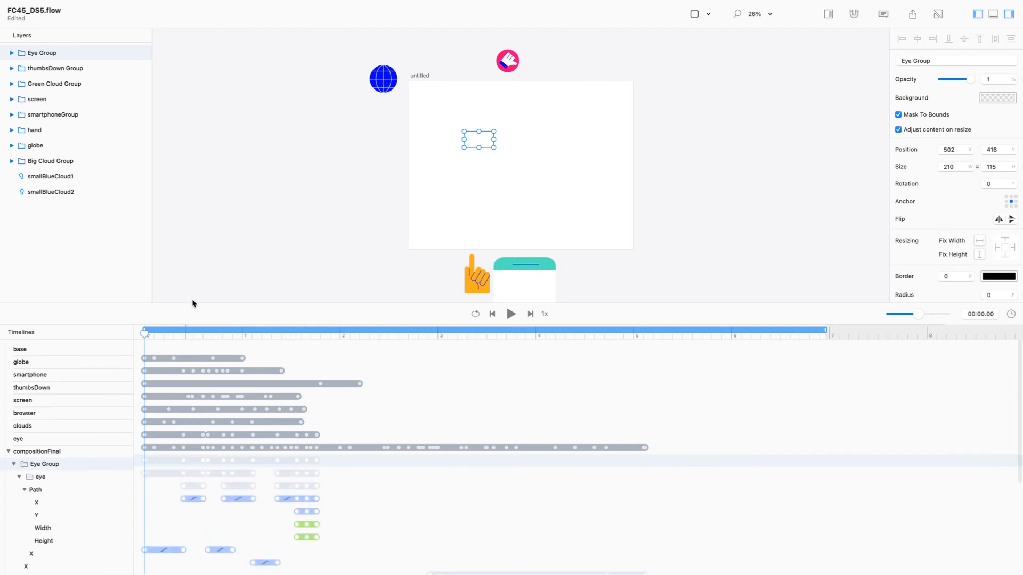
Try starting all Eye Group keyframes at 6.6 in compositionFinal and briefly preview the animation.
{"action": "left_click_drag", "start_coordinate": [194, 304], "coordinate": [196, 229]}
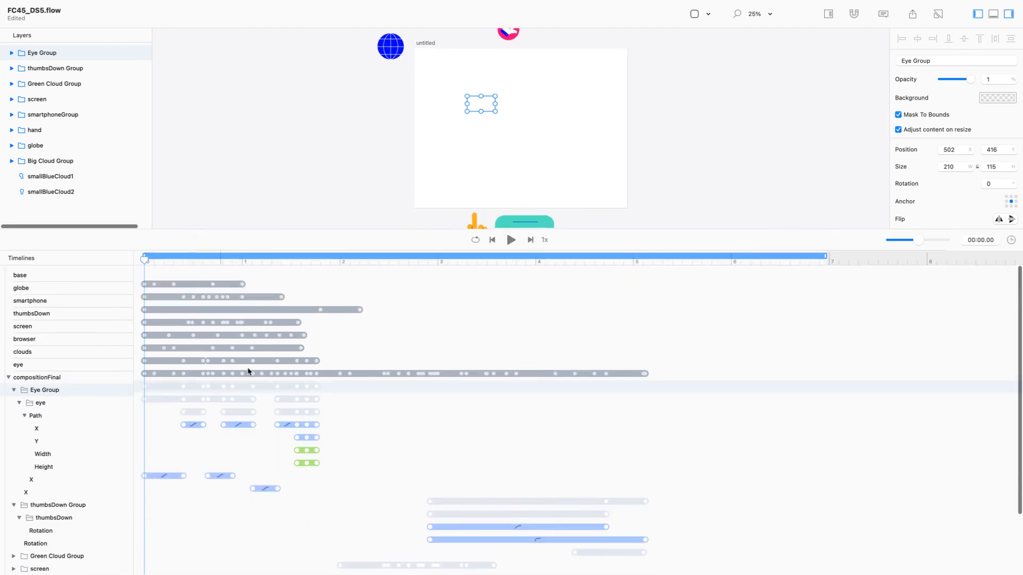
{"action": "left_click_drag", "start_coordinate": [364, 406], "coordinate": [791, 497]}
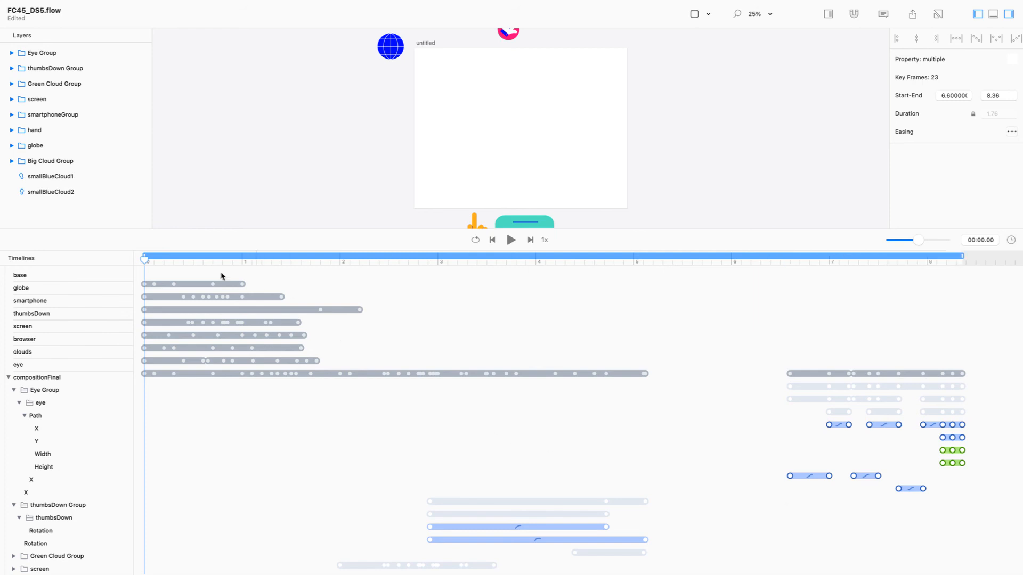
{"action": "left_click_drag", "start_coordinate": [194, 230], "coordinate": [204, 365]}
{"action": "key", "text": "space"}
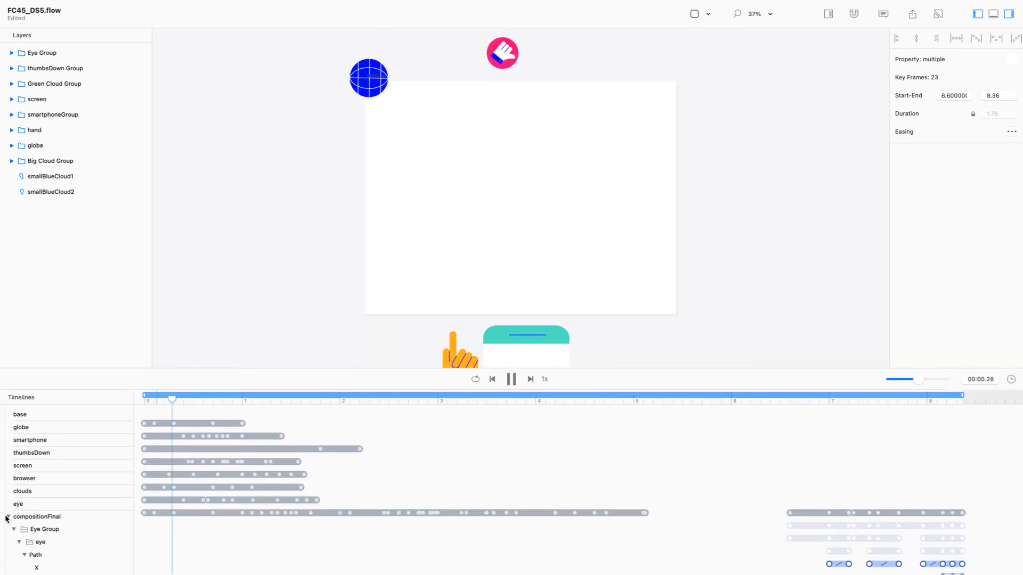
{"action": "key", "text": "space"}
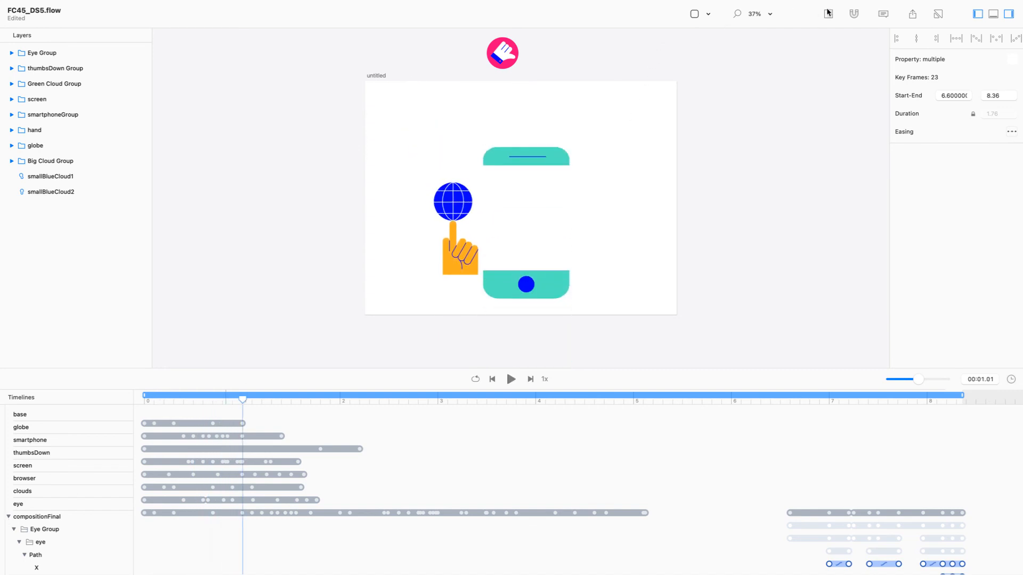
Clip the artwork outside the artboard and preview the composition from 0.
{"action": "left_click", "coordinate": [829, 14]}
{"action": "left_click_drag", "start_coordinate": [236, 407], "coordinate": [41, 407]}
{"action": "key", "text": "space"}
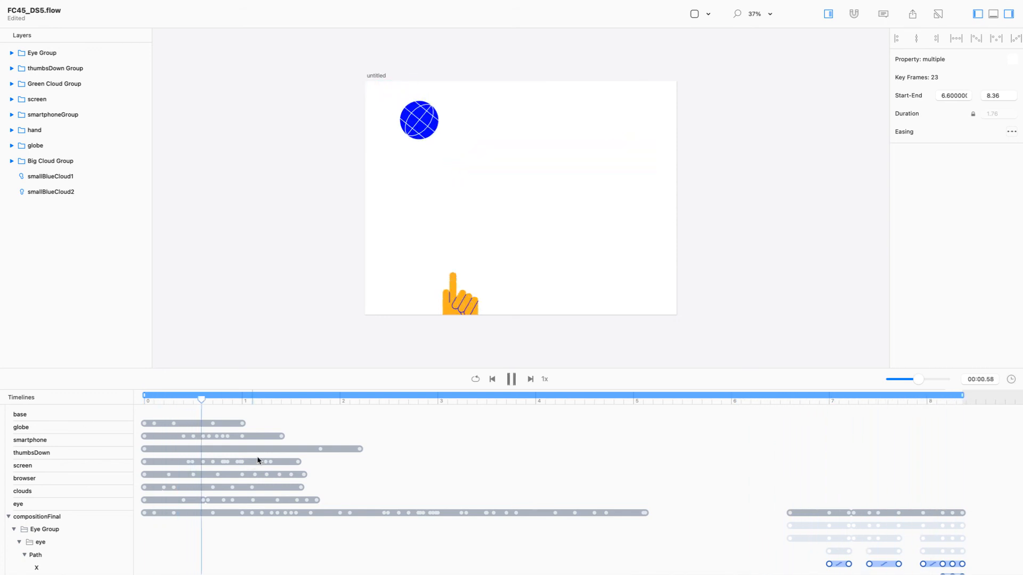
{"action": "key", "text": "space"}
Try starting all Eye Group keyframes at 4.72 and preview the eye's entrance with a larger canvas.
{"action": "left_click_drag", "start_coordinate": [666, 368], "coordinate": [666, 209]}
{"action": "left_click_drag", "start_coordinate": [732, 308], "coordinate": [983, 491]}
{"action": "scroll", "coordinate": [773, 458], "scroll_direction": "down", "scroll_amount": 2}
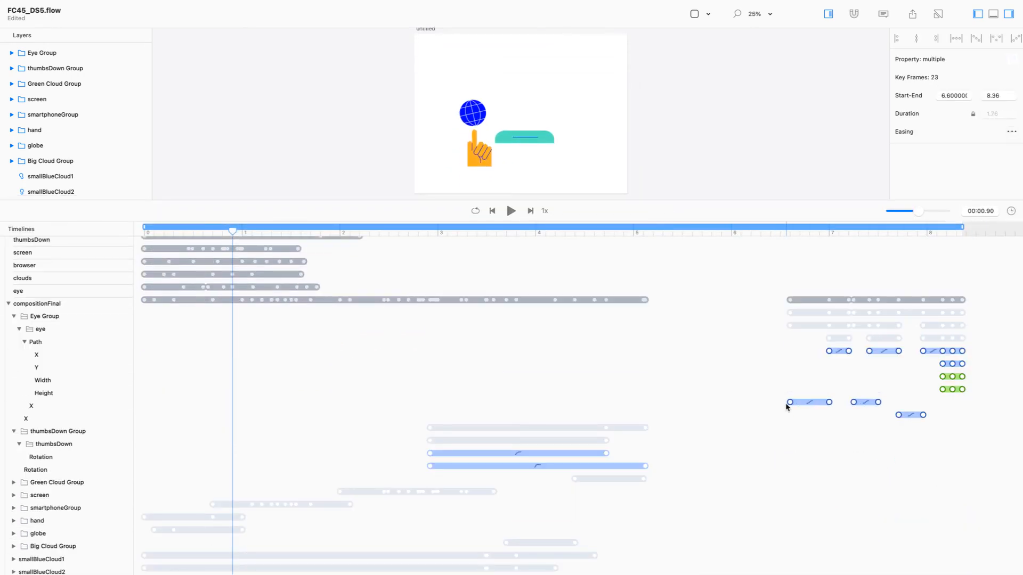
{"action": "left_click_drag", "start_coordinate": [789, 403], "coordinate": [606, 404]}
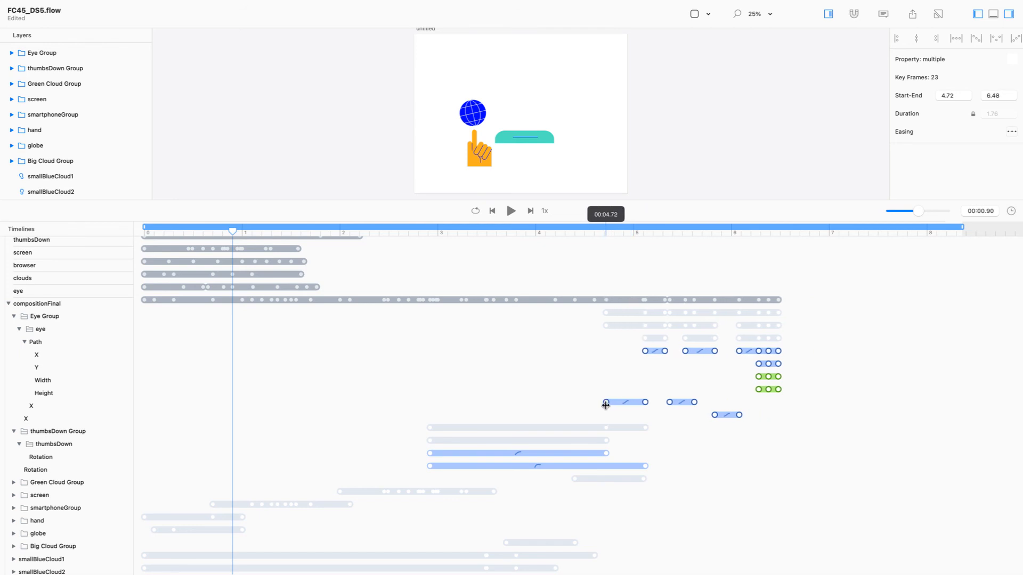
{"action": "key", "text": "space"}
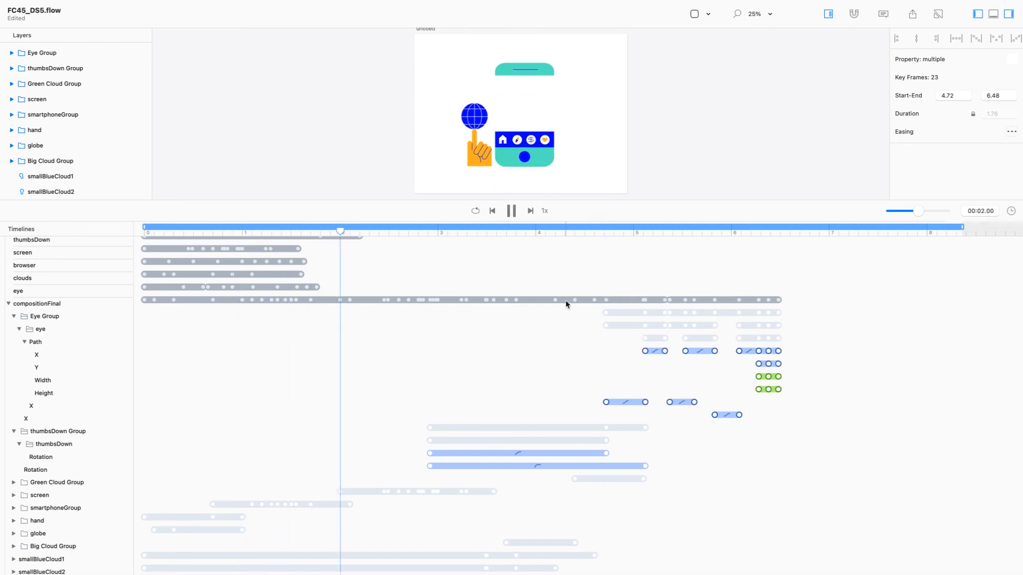
{"action": "left_click_drag", "start_coordinate": [672, 201], "coordinate": [682, 313]}
{"action": "left_click", "coordinate": [577, 345]}
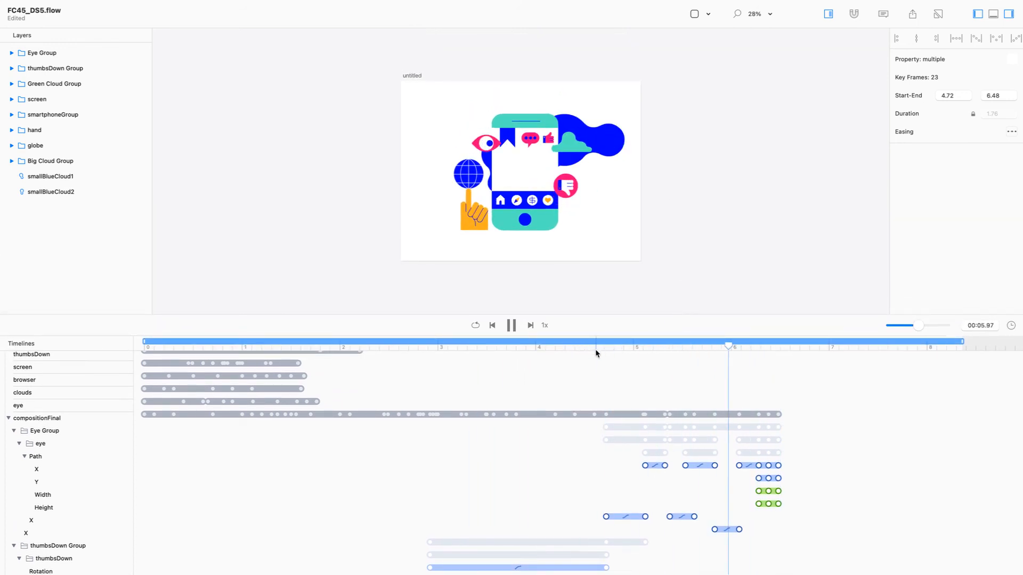
{"action": "left_click", "coordinate": [592, 348]}
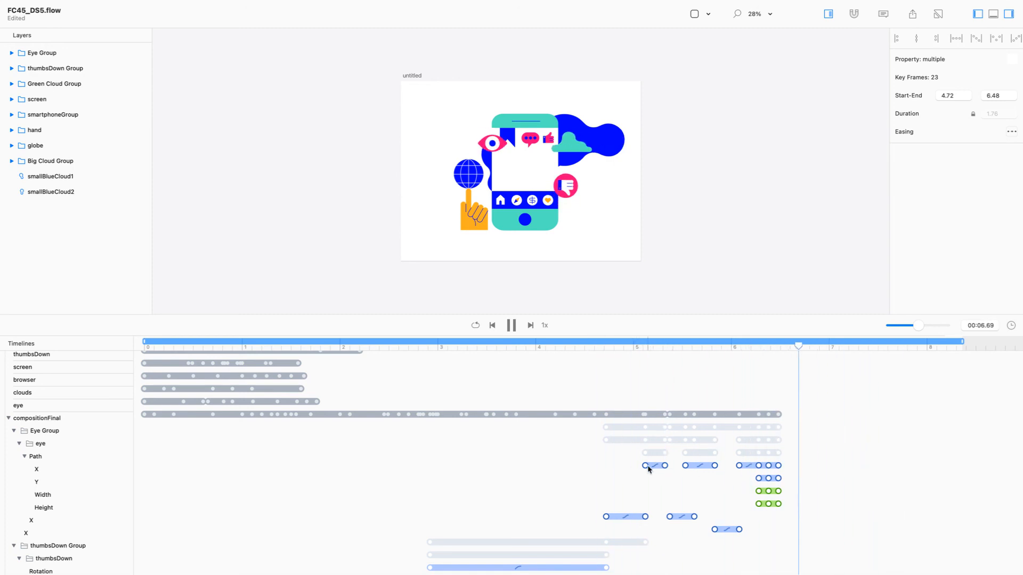
Try starting all Eye Group keyframes at 5.26 and preview the composition from 4.33.
{"action": "left_click_drag", "start_coordinate": [645, 468], "coordinate": [698, 467]}
{"action": "left_click", "coordinate": [568, 346]}
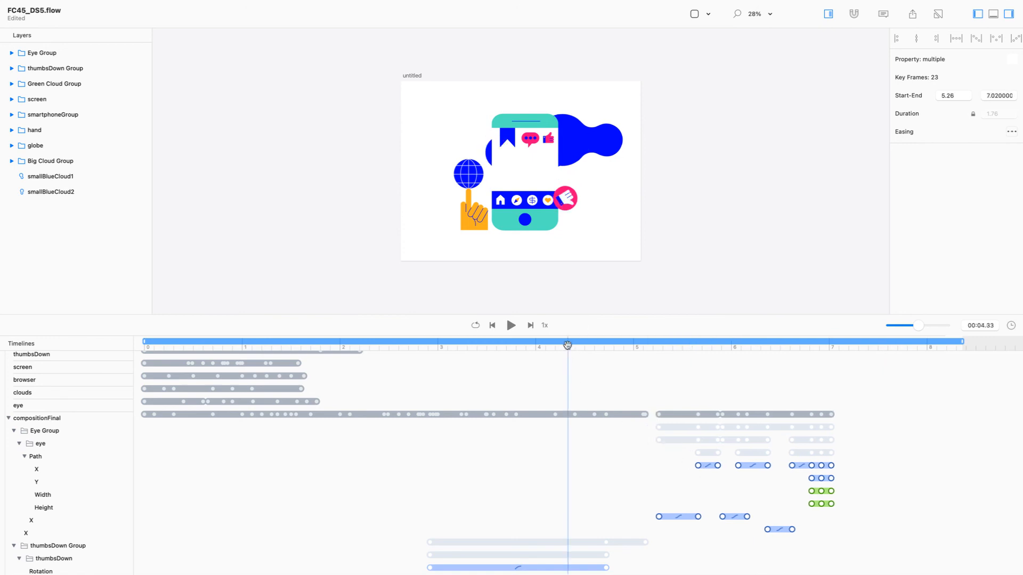
{"action": "left_click", "coordinate": [510, 325]}
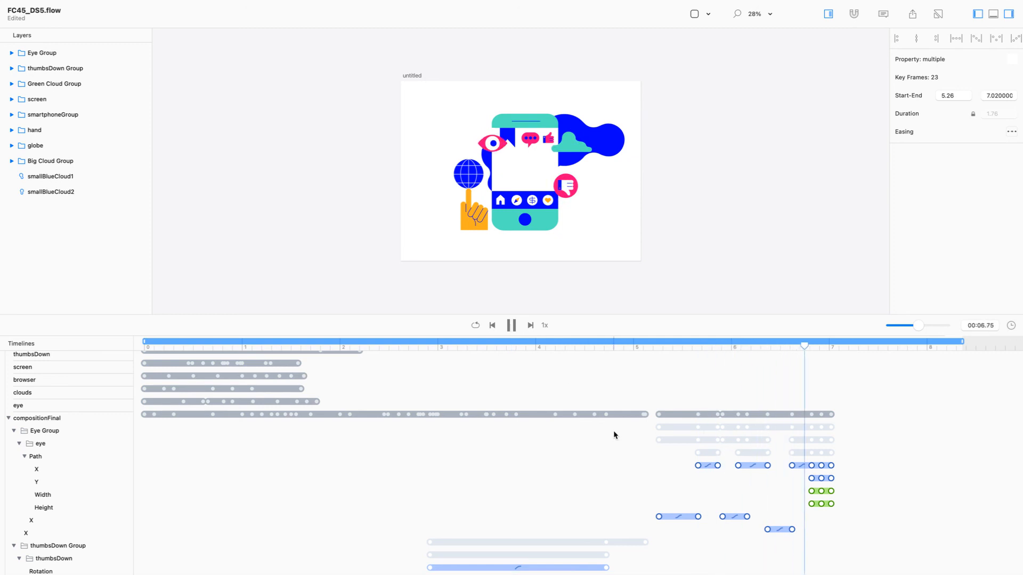
Shift all Eye Group keyframes to start at 5.08, preview the eye's entrance, and refine the start to about 4.95.
{"action": "left_click", "coordinate": [657, 440]}
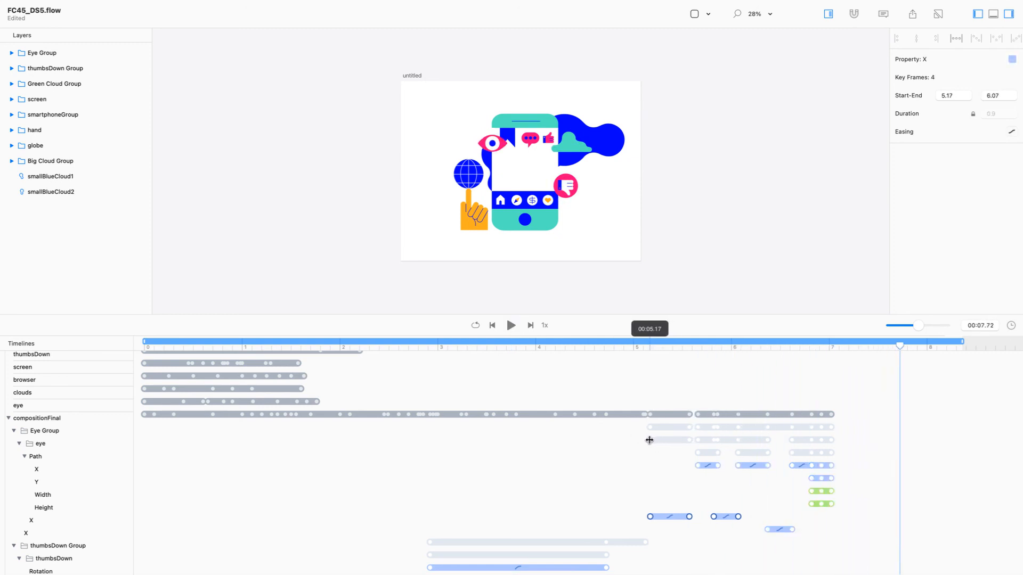
{"action": "left_click_drag", "start_coordinate": [858, 427], "coordinate": [640, 516]}
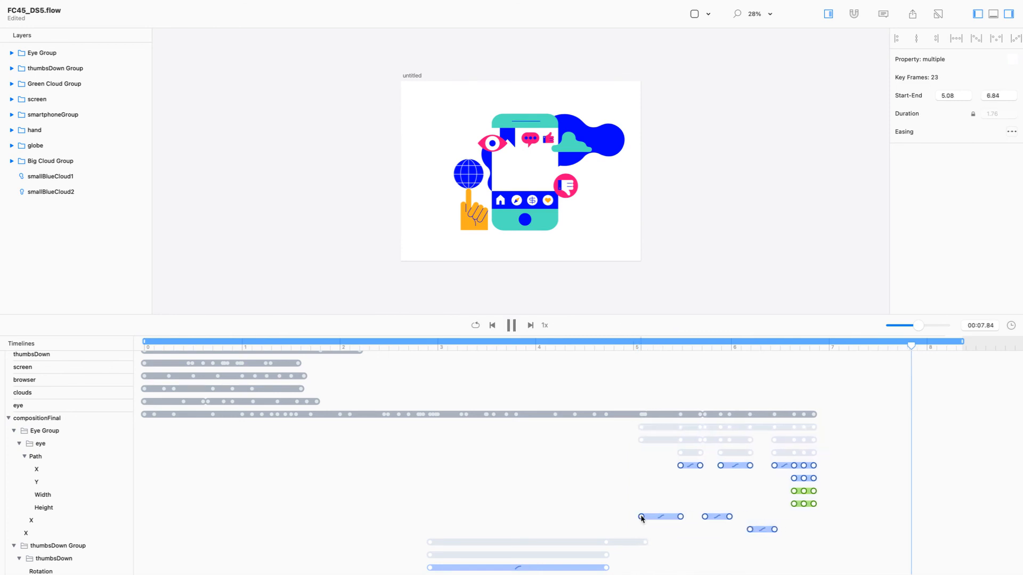
{"action": "left_click", "coordinate": [614, 346]}
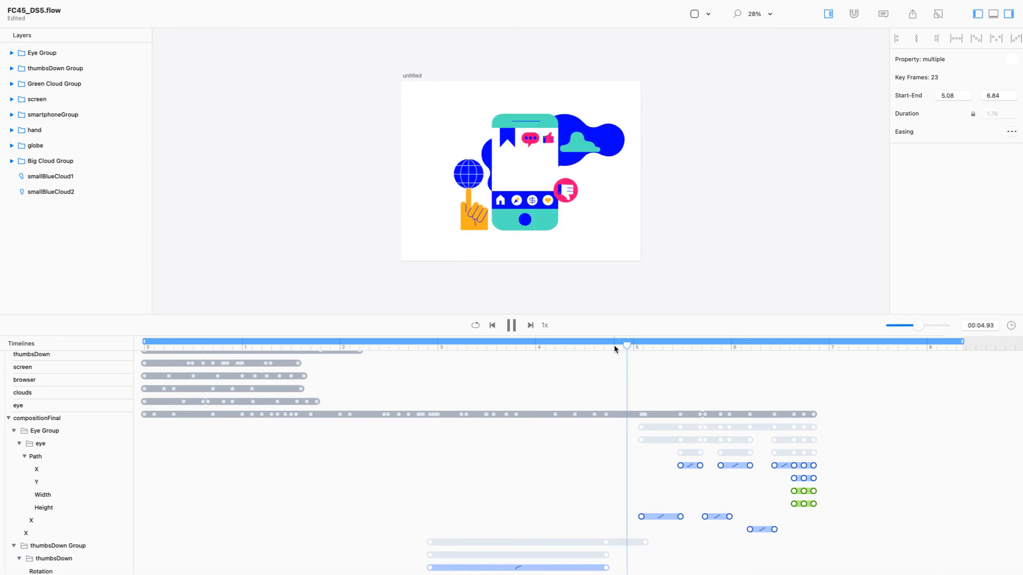
{"action": "left_click", "coordinate": [601, 345]}
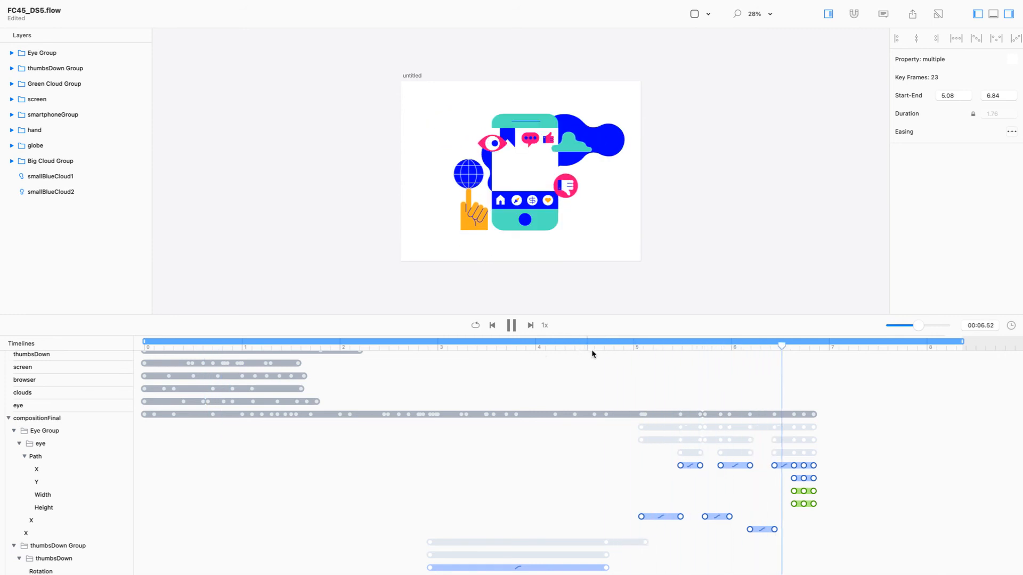
{"action": "left_click_drag", "start_coordinate": [852, 441], "coordinate": [629, 518]}
Shift both rotation tracks of thumbsDown Group to start at 2.55 and preview the composition.
{"action": "scroll", "coordinate": [576, 512], "scroll_direction": "down", "scroll_amount": 5}
{"action": "left_click_drag", "start_coordinate": [662, 439], "coordinate": [396, 464]}
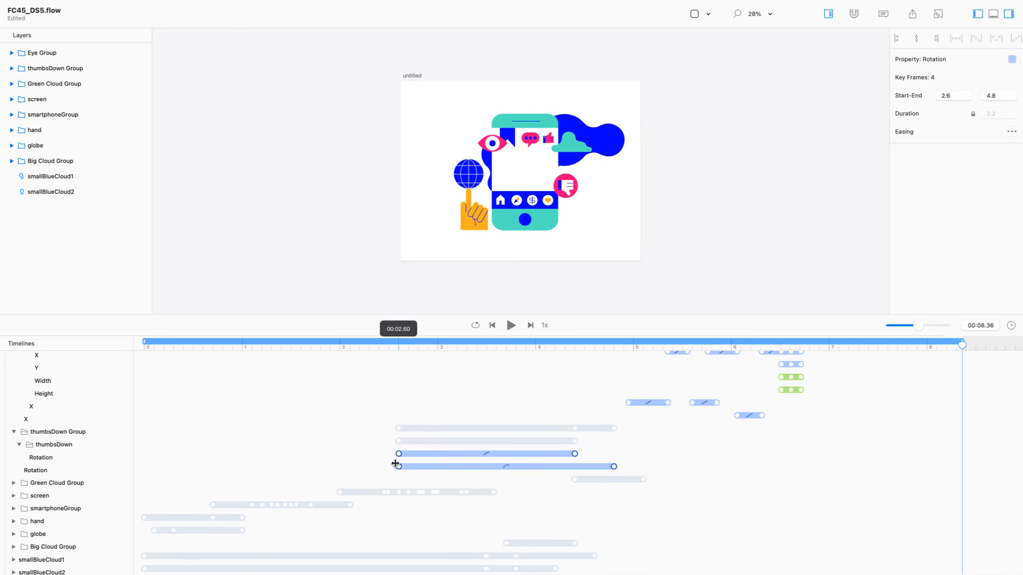
{"action": "left_click", "coordinate": [366, 349]}
{"action": "key", "text": "space"}
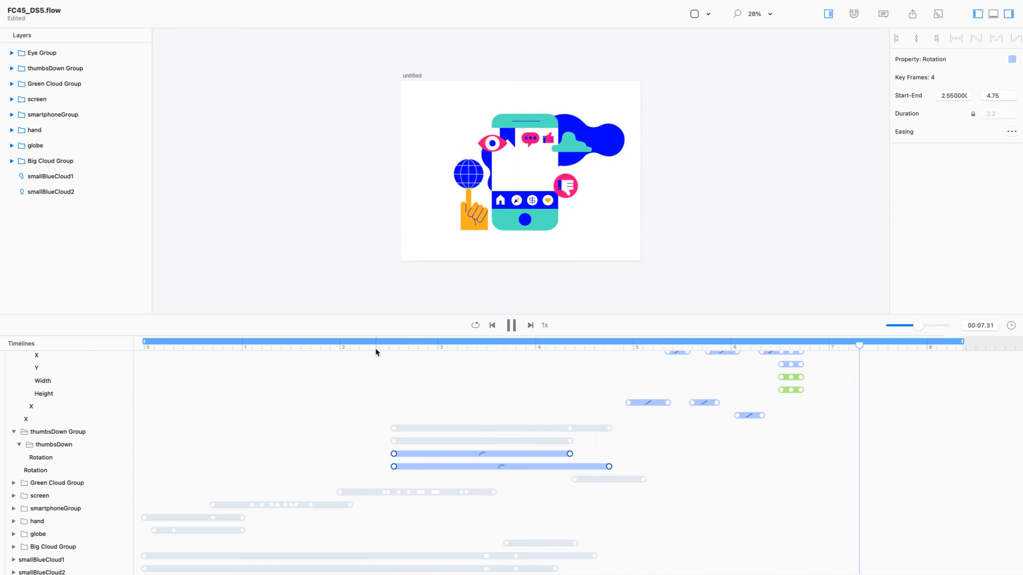
Enlarge the canvas area and play the whole composition from the beginning.
{"action": "left_click_drag", "start_coordinate": [788, 315], "coordinate": [800, 462]}
{"action": "key", "text": "space"}
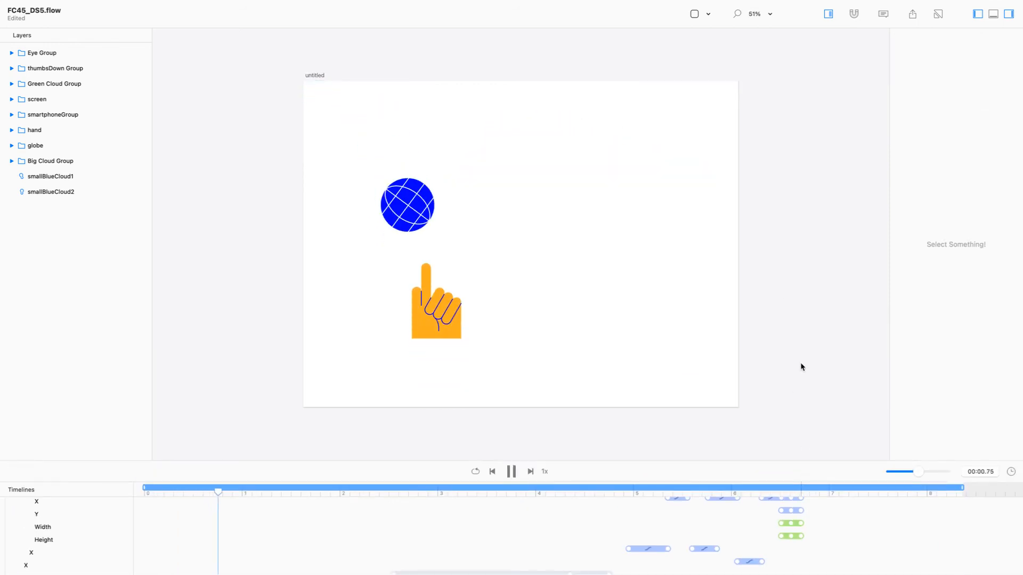